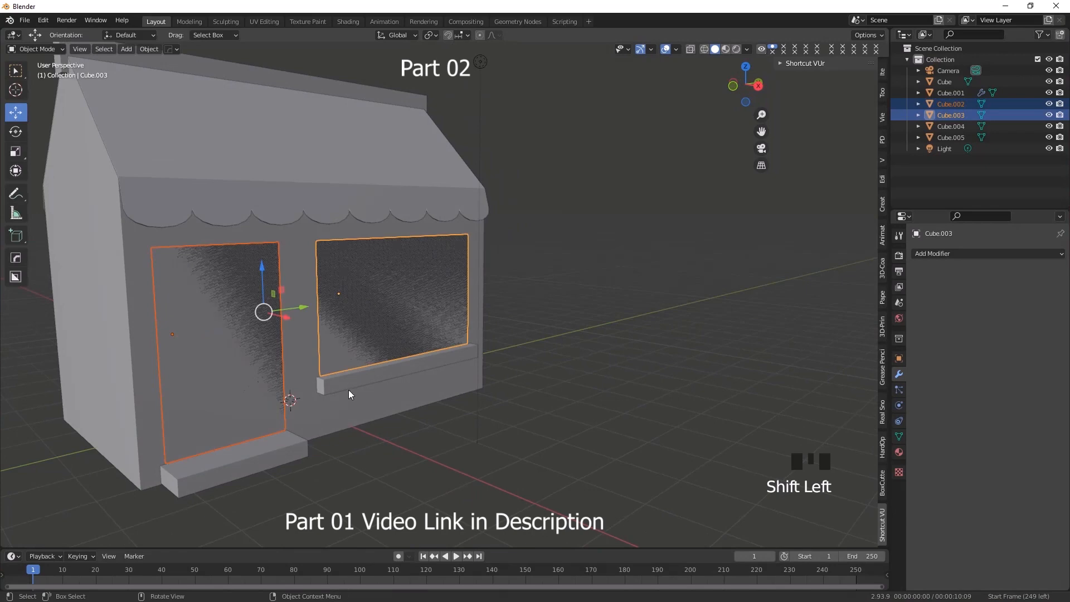
Duplicate the selected door and window panels in place and move the copies about 0.84 m outward along X
key(shift+d)
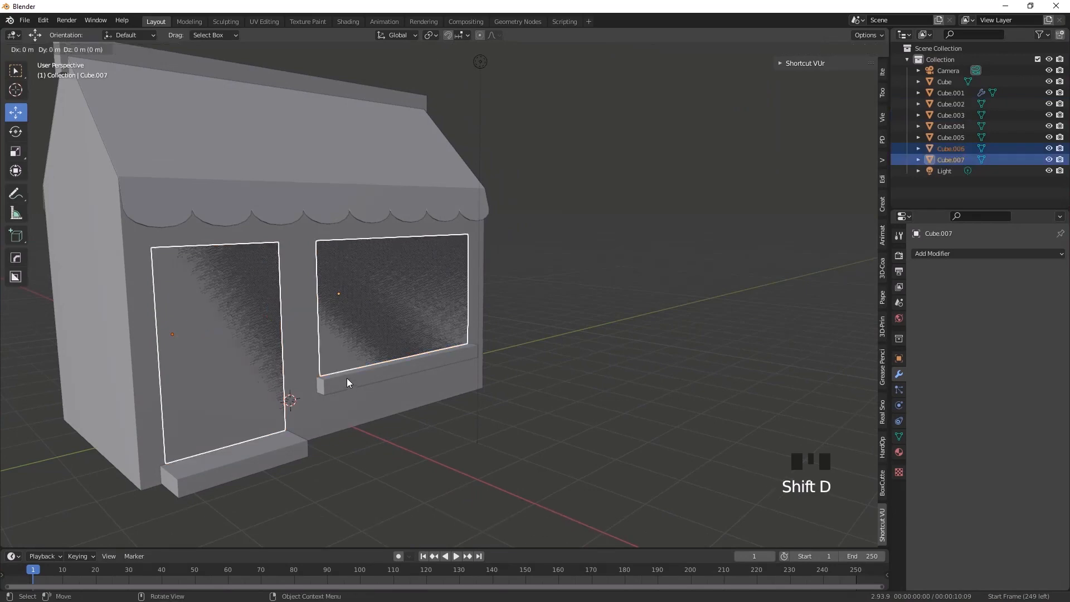
right_click(346, 378)
middle_drag(333, 413, 316, 353)
drag(278, 323, 359, 346)
mouse_move(384, 413)
middle_down()
mouse_move(341, 426)
mouse_move(374, 427)
mouse_move(393, 380)
mouse_move(427, 411)
mouse_move(404, 413)
middle_up()
scroll(407, 416, up, 4)
Enter Edit Mode on the duplicated door and window panels and box-select their geometry
click(37, 50)
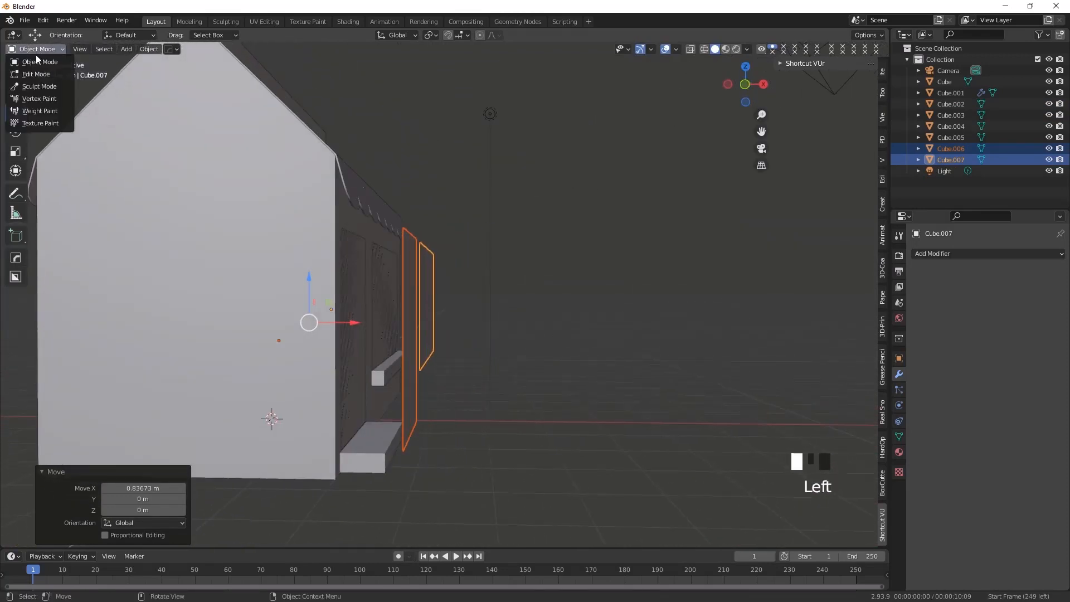
click(36, 74)
middle_drag(335, 368, 310, 192)
drag(239, 175, 566, 430)
middle_drag(402, 430, 409, 428)
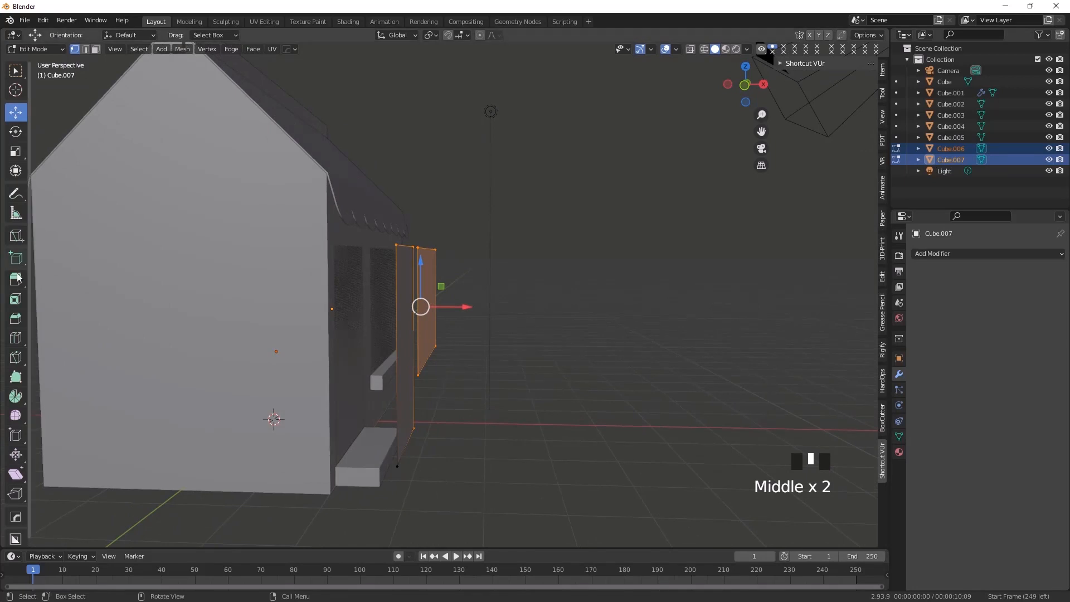
click(16, 279)
middle_drag(341, 428, 346, 428)
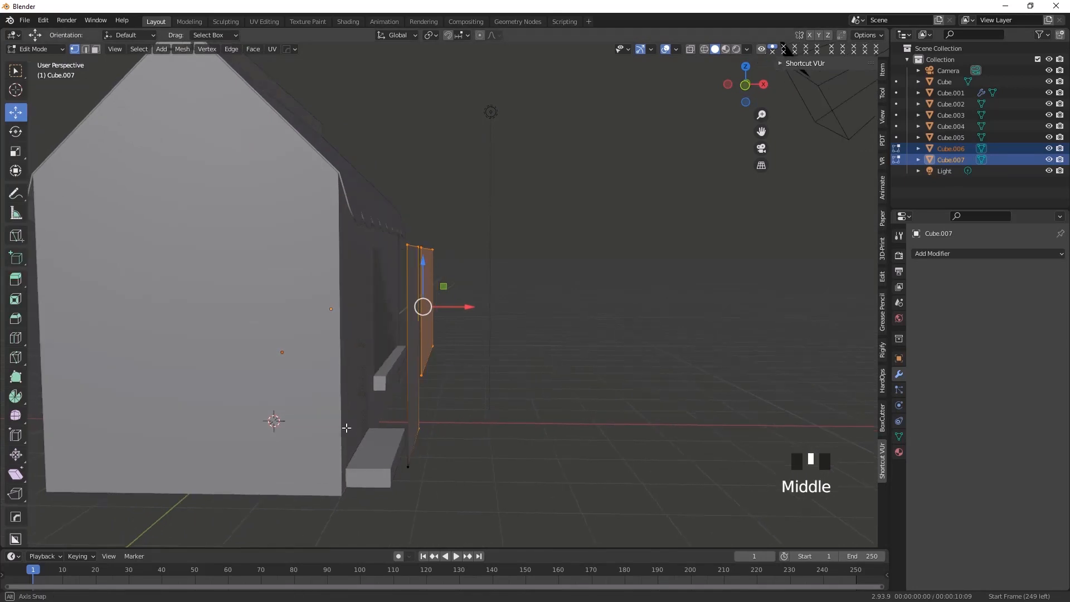
mouse_move(465, 309)
mouse_down()
mouse_move(490, 306)
mouse_move(477, 308)
mouse_up()
key(ctrl+z)
Select all geometry of both duplicated panels and extrude it about -0.60 m along the normal into thick blocks
drag(370, 196, 501, 504)
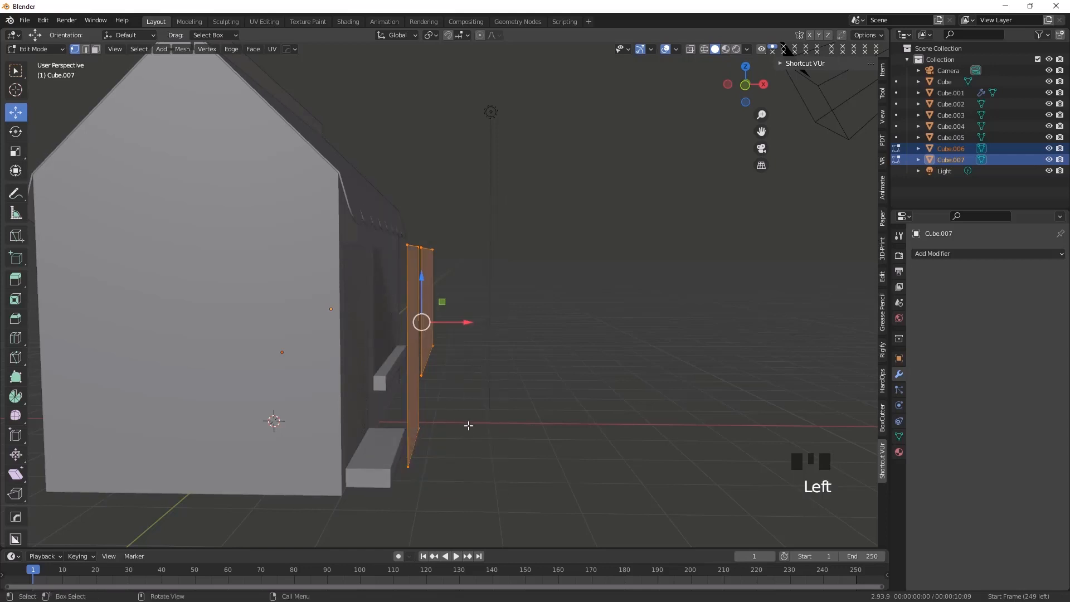
double_click(16, 278)
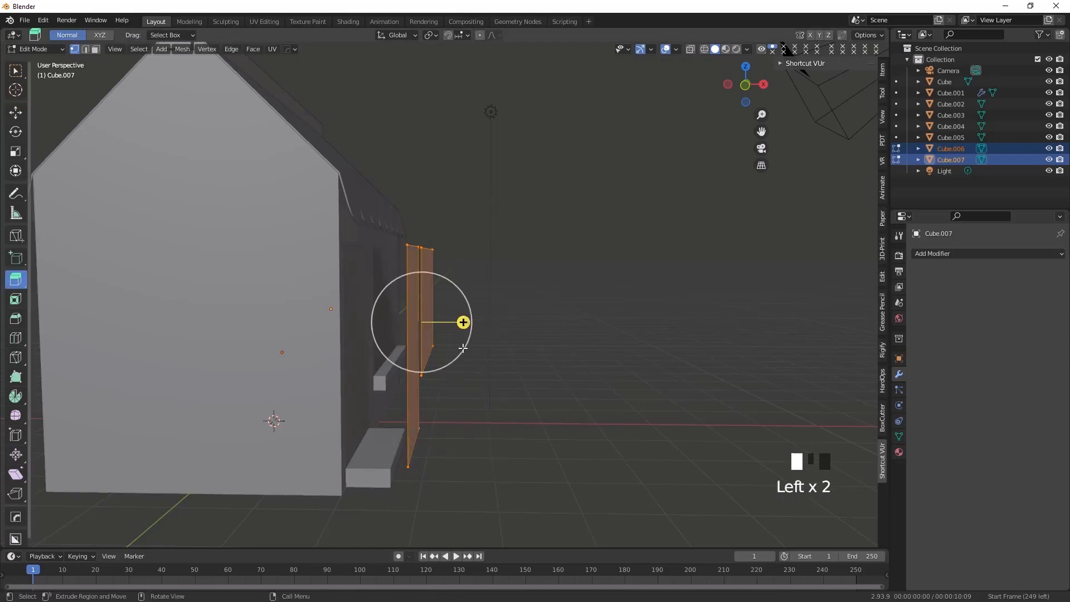
drag(463, 322, 425, 322)
click(16, 71)
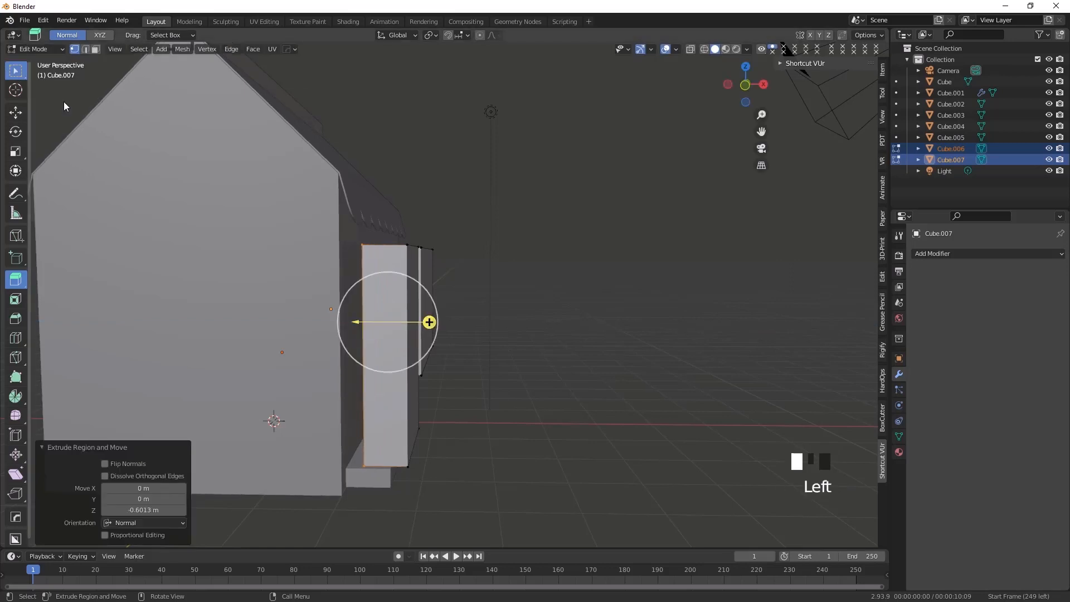
Return to Object Mode and move both extruded blocks about -0.70 m along X into the shop's front wall
middle_drag(431, 412, 334, 415)
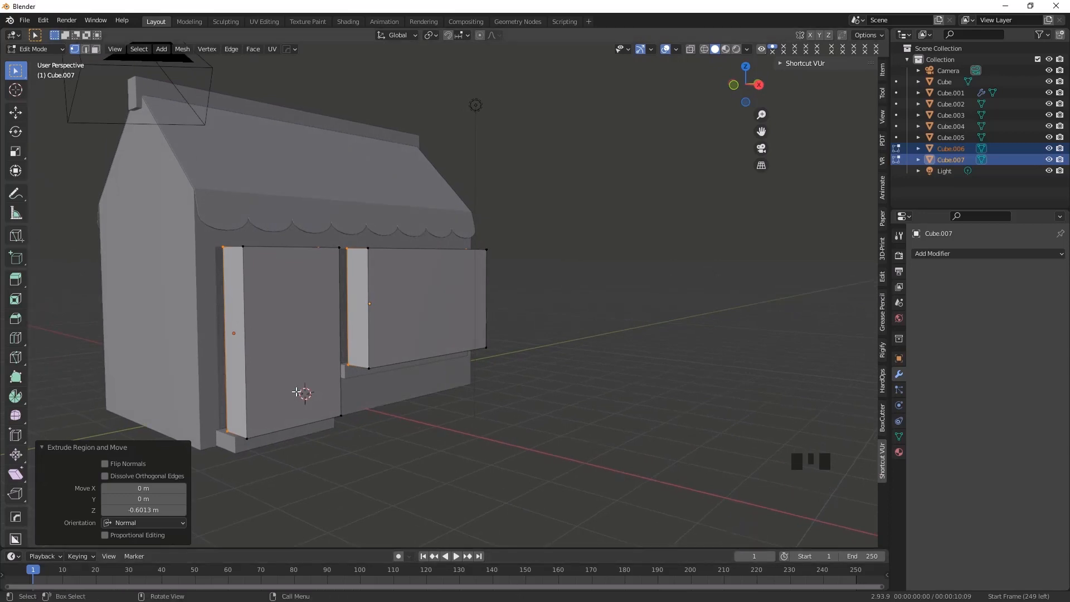
middle_drag(86, 66, 53, 83)
click(33, 49)
click(31, 61)
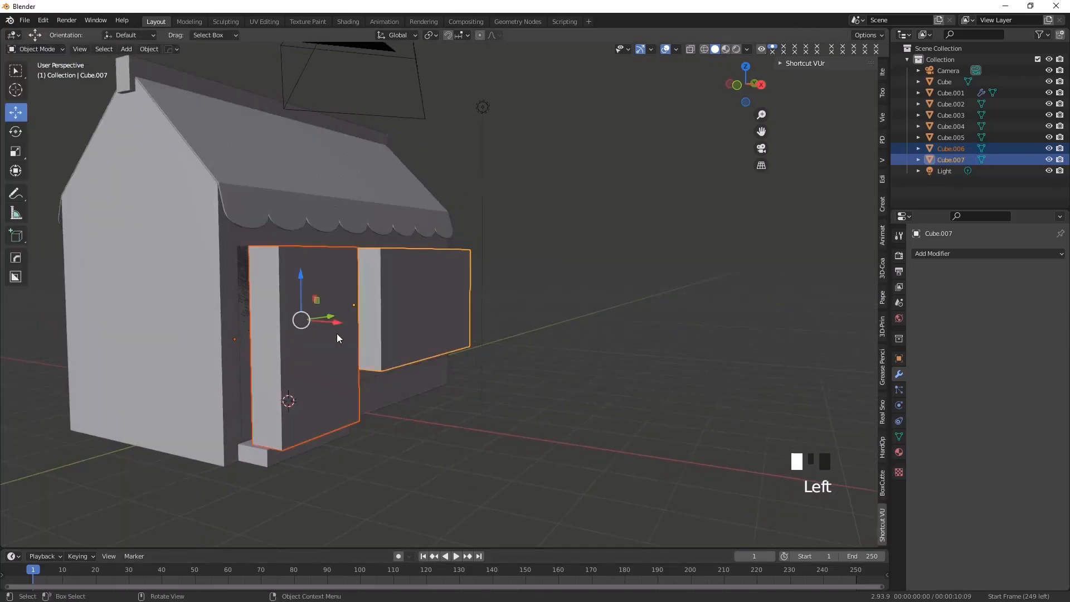
middle_drag(305, 476, 340, 323)
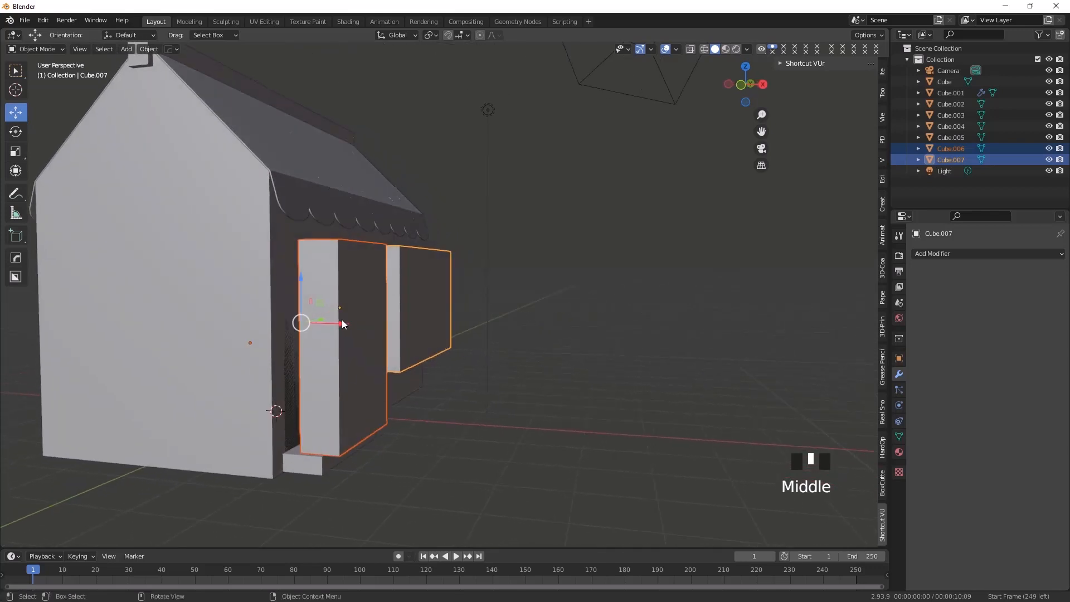
drag(343, 323, 302, 321)
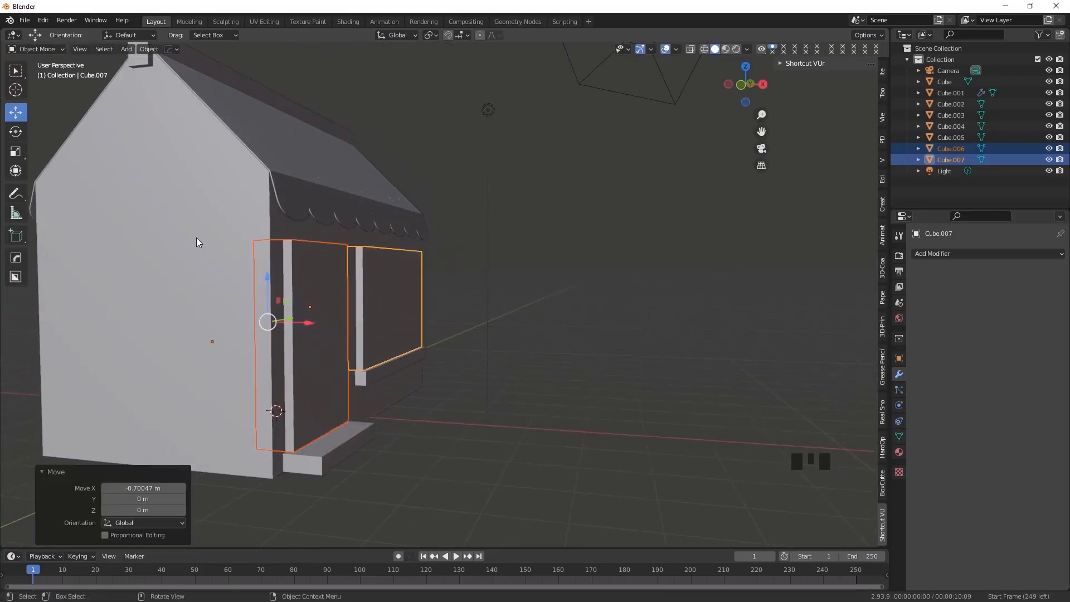
Add the shop body to the selection and subtract the door and window blocks from it with a HardOps Difference boolean
shift+click(199, 244)
middle_drag(395, 372, 322, 403)
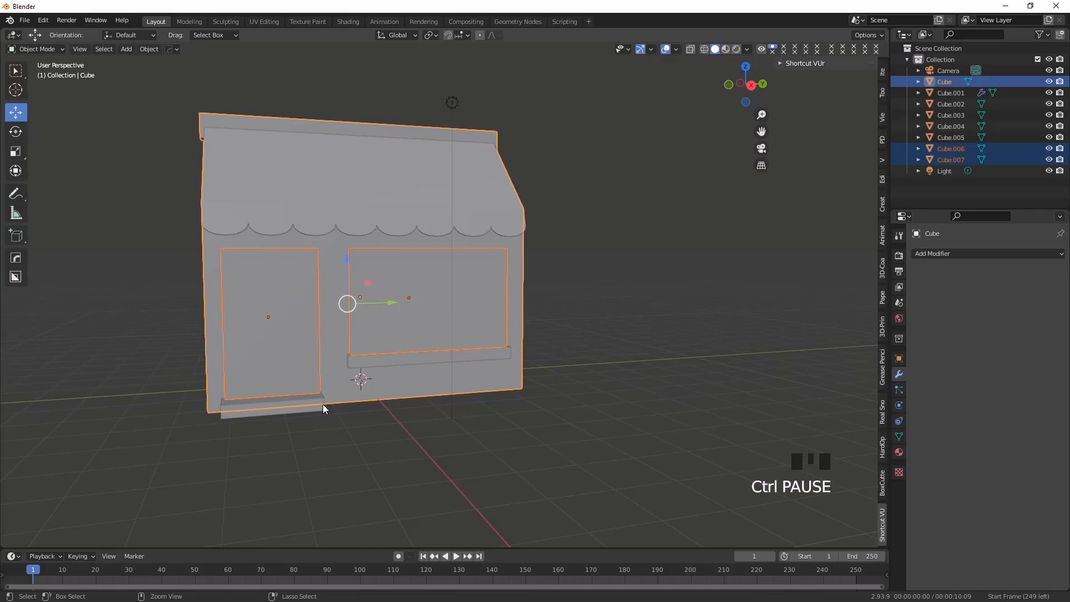
key(ctrl+KP_Subtract)
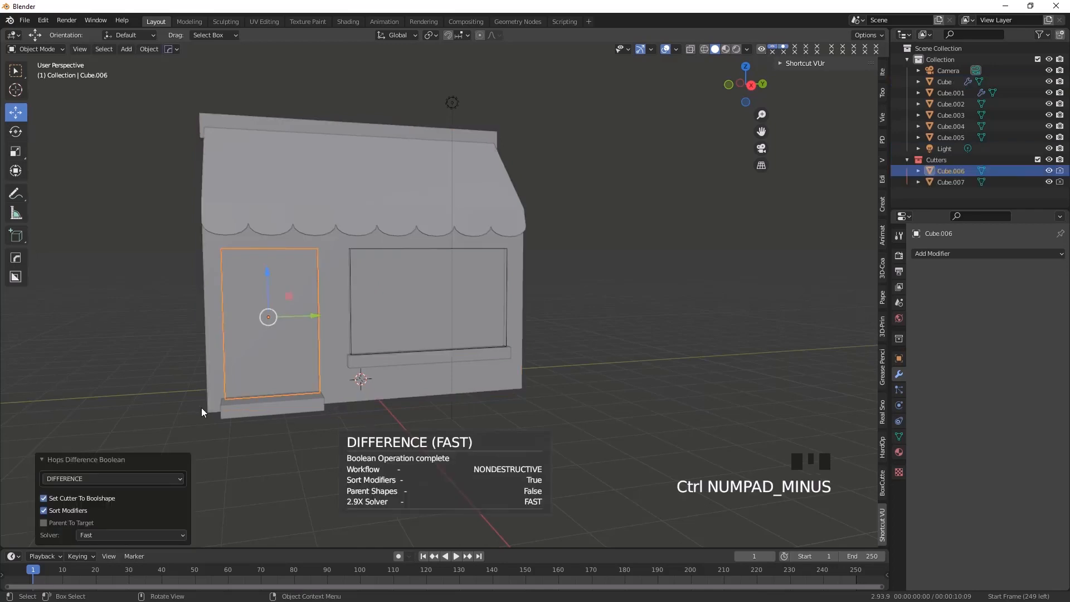
mouse_move(360, 423)
middle_down()
mouse_move(399, 423)
mouse_move(351, 423)
mouse_move(366, 423)
middle_up()
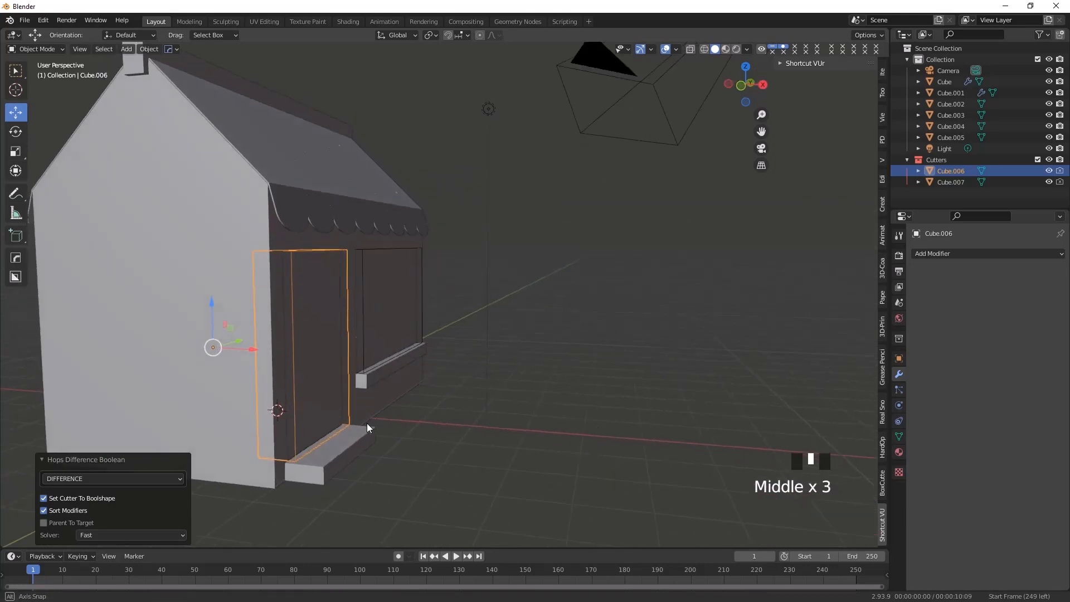
middle_drag(249, 363, 326, 426)
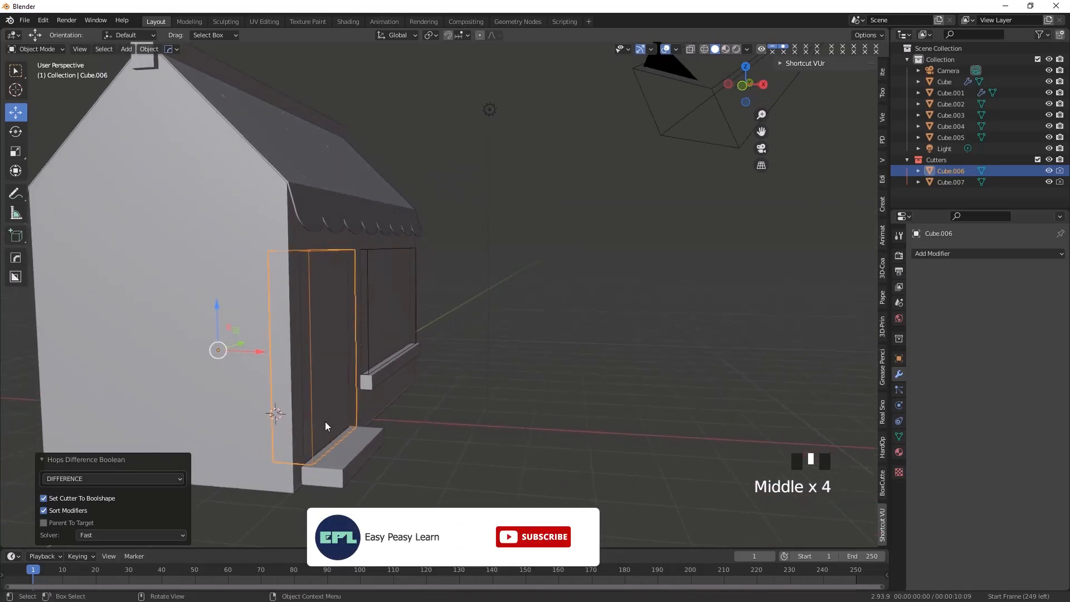
middle_drag(374, 412, 361, 411)
Show the scene in wireframe with X-ray on and clear the selection to expose the boolean cutters
click(705, 50)
middle_drag(436, 382, 409, 359)
click(508, 406)
mouse_move(369, 414)
middle_down()
mouse_move(334, 413)
mouse_move(521, 230)
middle_up()
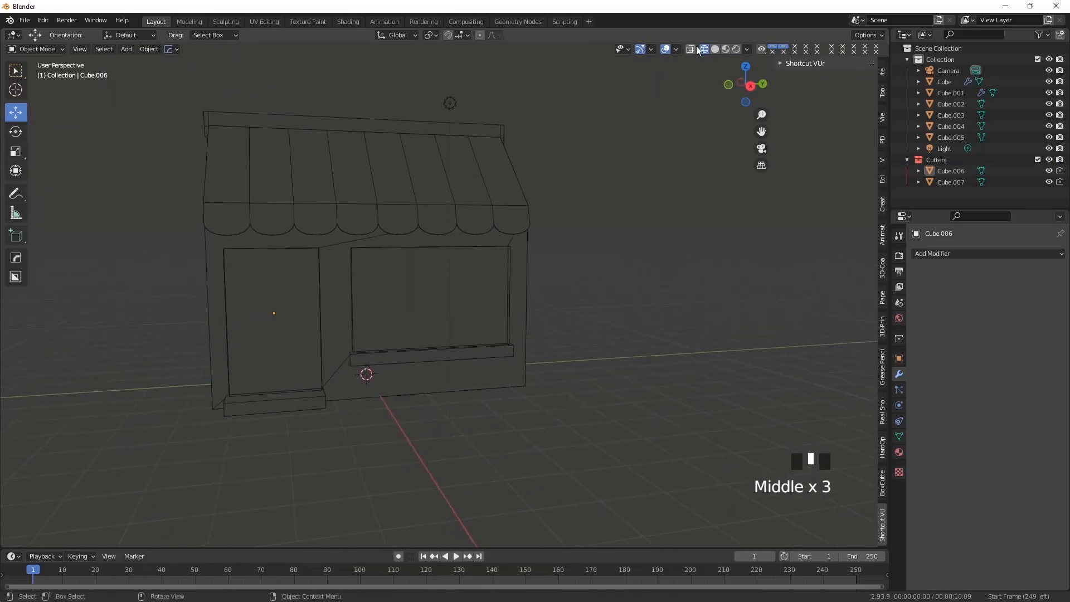
click(688, 49)
middle_drag(424, 301, 365, 262)
scroll(270, 399, up, 2)
scroll(277, 404, down, 1)
Hide the door and window cutter blocks and return the viewport to solid shading
click(365, 266)
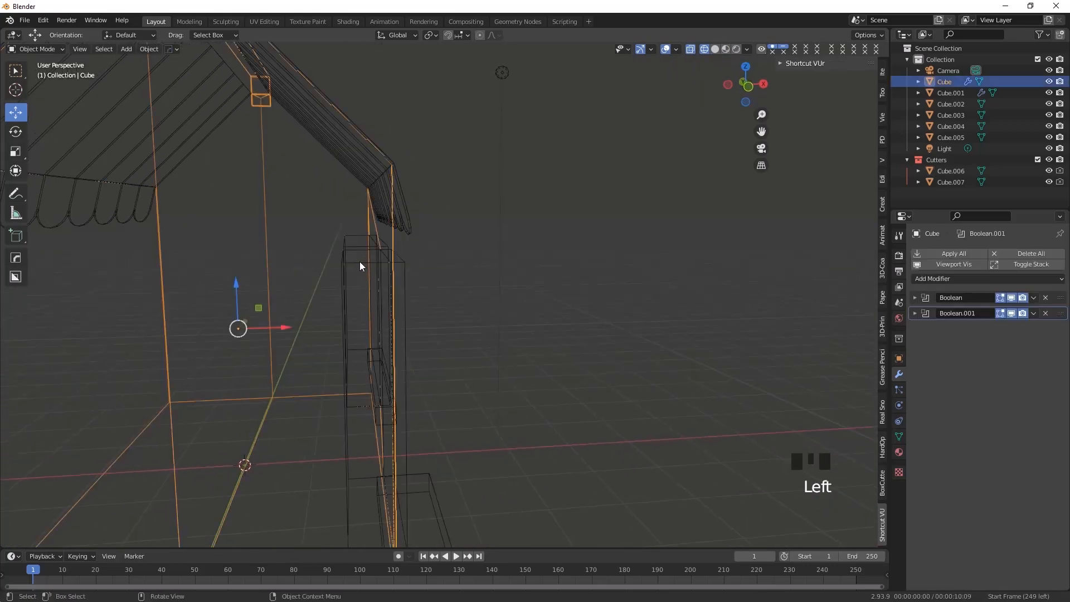
click(359, 263)
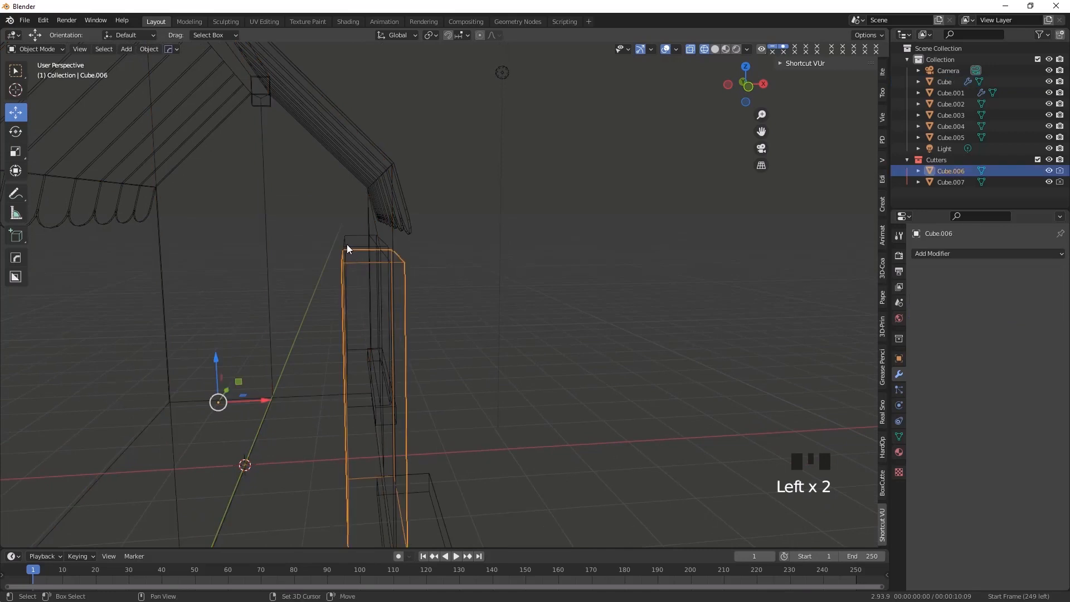
shift+click(346, 250)
middle_drag(342, 294, 337, 300)
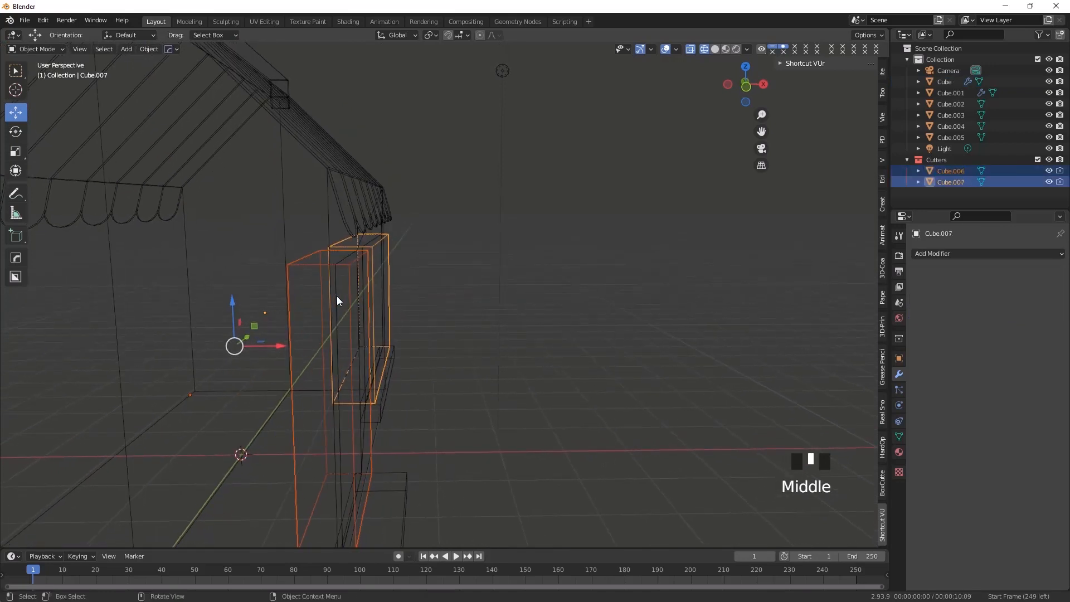
click(1048, 182)
click(1048, 170)
middle_drag(540, 288, 332, 349)
click(715, 50)
mouse_move(333, 400)
middle_down()
mouse_move(360, 395)
mouse_move(335, 400)
middle_up()
Try moving the original window panel outward along X to check the recess behind it, and undo the move
click(362, 308)
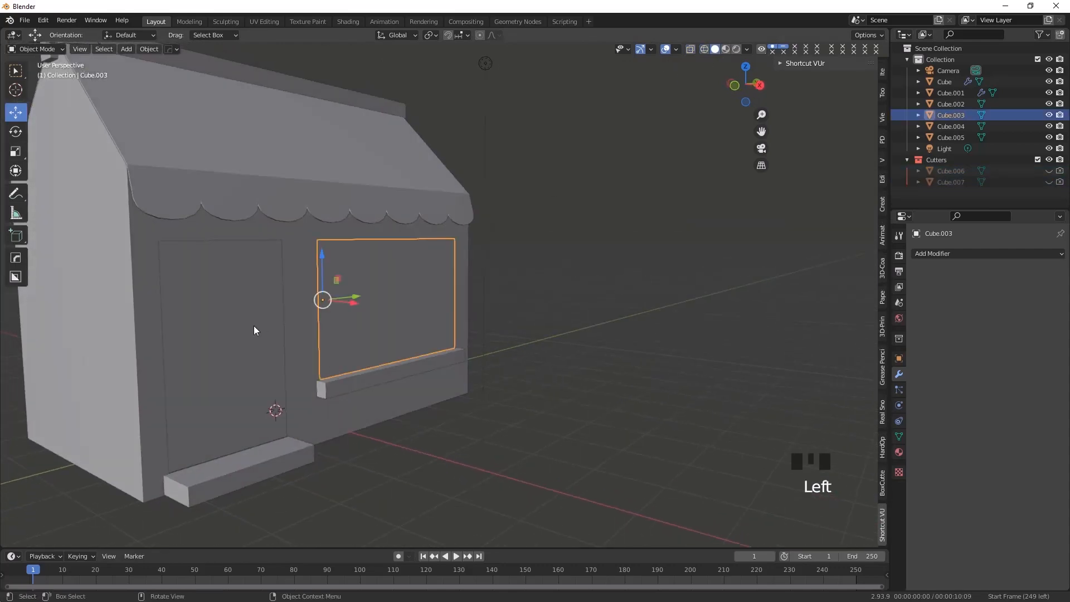
drag(348, 305, 438, 318)
middle_drag(329, 370, 312, 390)
key(ctrl+z)
scroll(304, 375, down, 2)
scroll(307, 374, up, 1)
scroll(308, 375, up, 1)
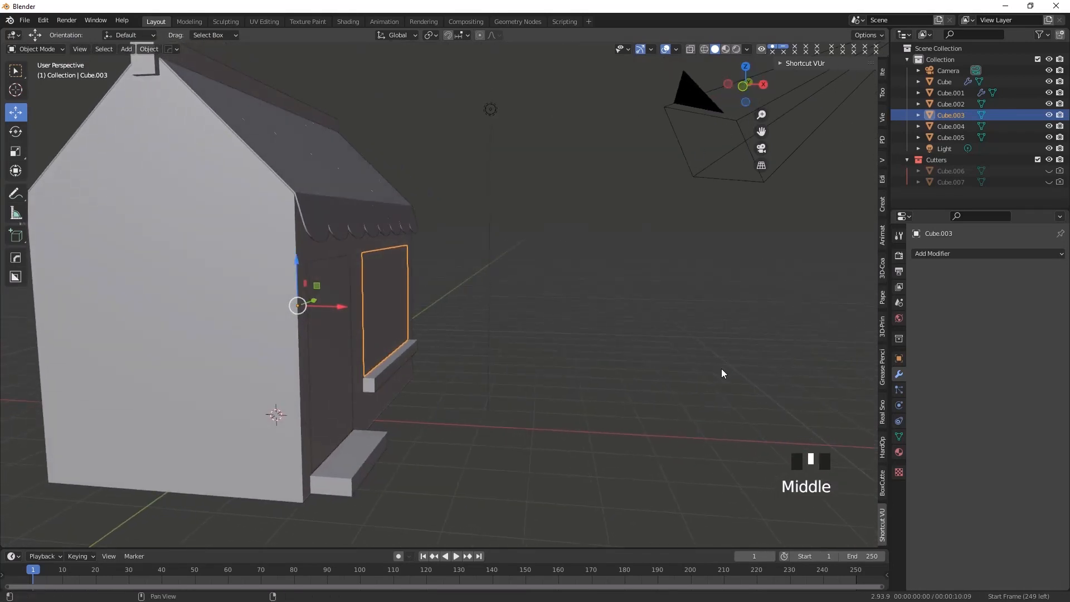
Switch back to wireframe and unhide the door and window cutter blocks
click(703, 49)
middle_drag(234, 403, 244, 418)
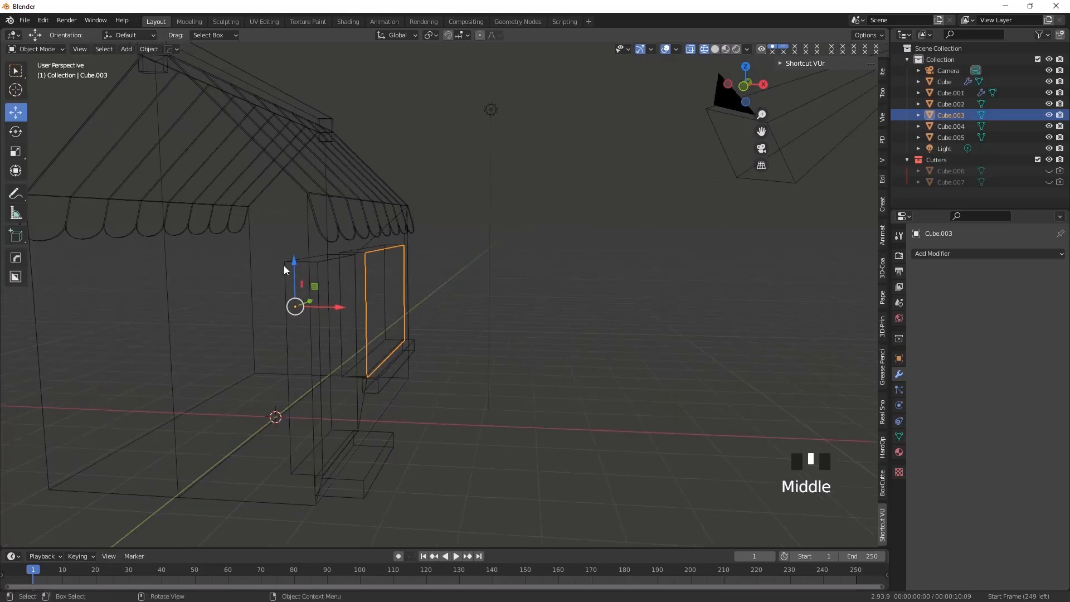
click(1049, 171)
click(1049, 182)
Try moving the door cutter block inward along X, and undo the move
middle_drag(311, 378, 360, 262)
click(370, 274)
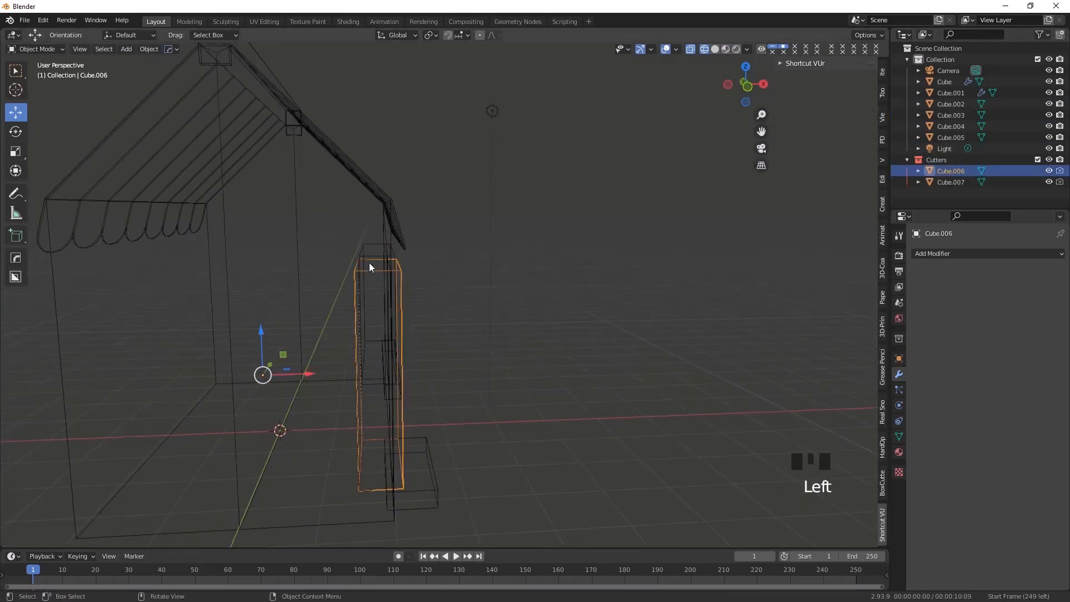
drag(281, 372, 237, 373)
middle_drag(441, 416, 374, 435)
key(ctrl+z)
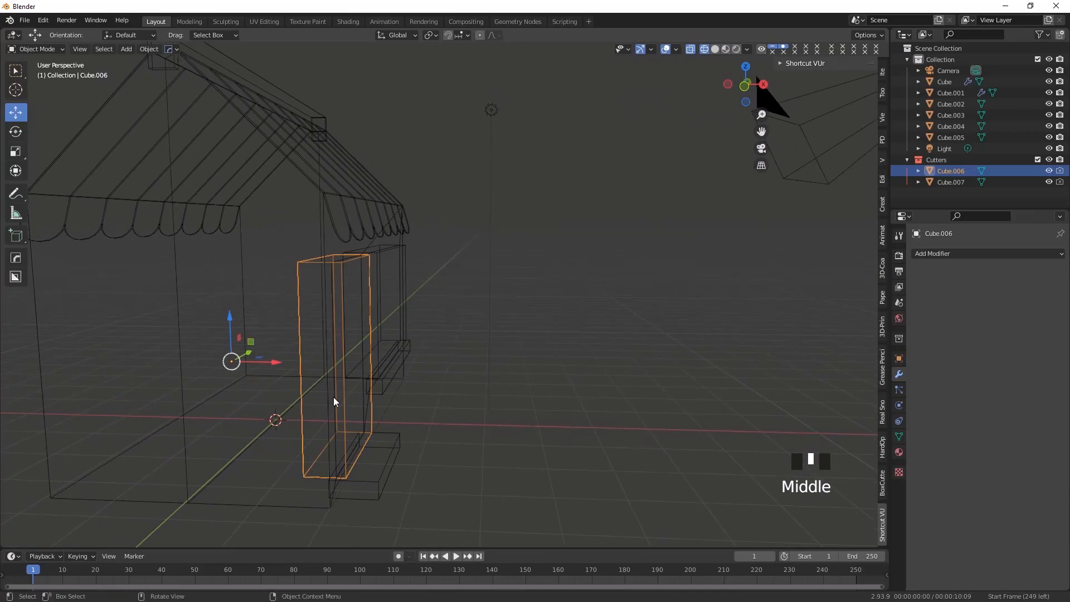
Select both the door and window cutter blocks and hide them
middle_drag(333, 388, 358, 296)
shift+click(372, 279)
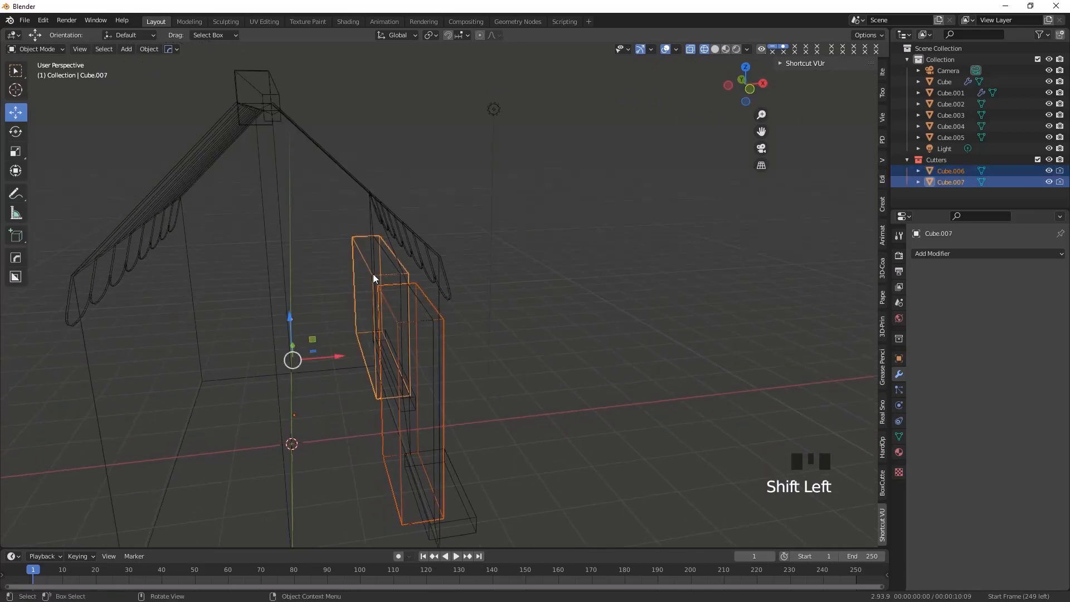
key(h)
Select the shop body to check its door and window recesses, and return the viewport to solid shading
middle_drag(398, 411, 385, 234)
click(377, 233)
middle_drag(372, 315, 780, 39)
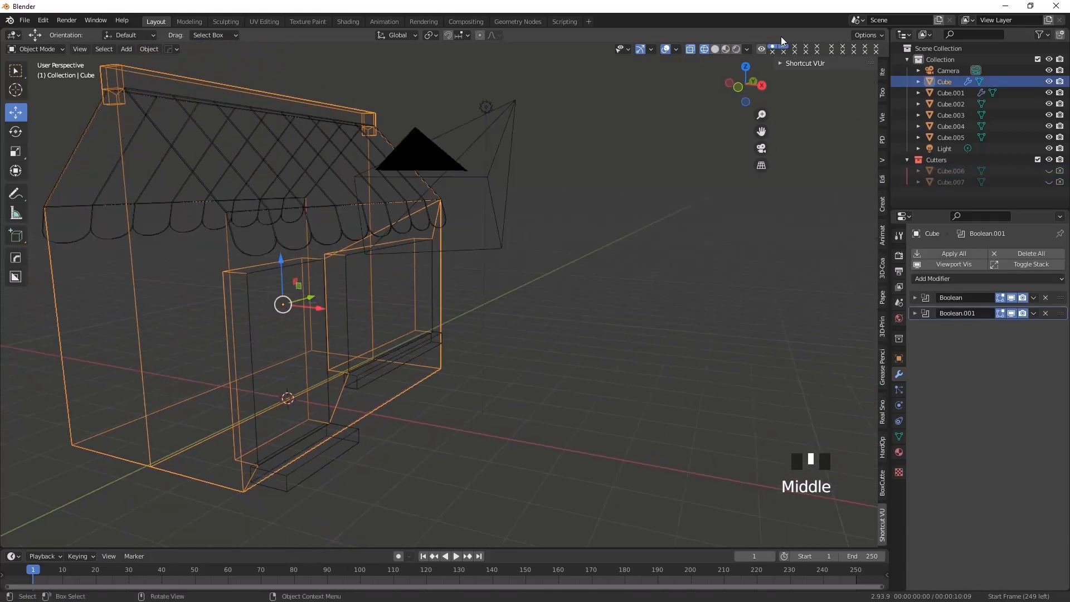
click(718, 49)
mouse_move(424, 268)
middle_down()
mouse_move(343, 329)
mouse_move(319, 386)
mouse_move(436, 379)
mouse_move(348, 375)
mouse_move(351, 355)
middle_up()
scroll(418, 378, down, 1)
scroll(346, 374, up, 2)
Select the door panel and enter Edit Mode on it
click(297, 358)
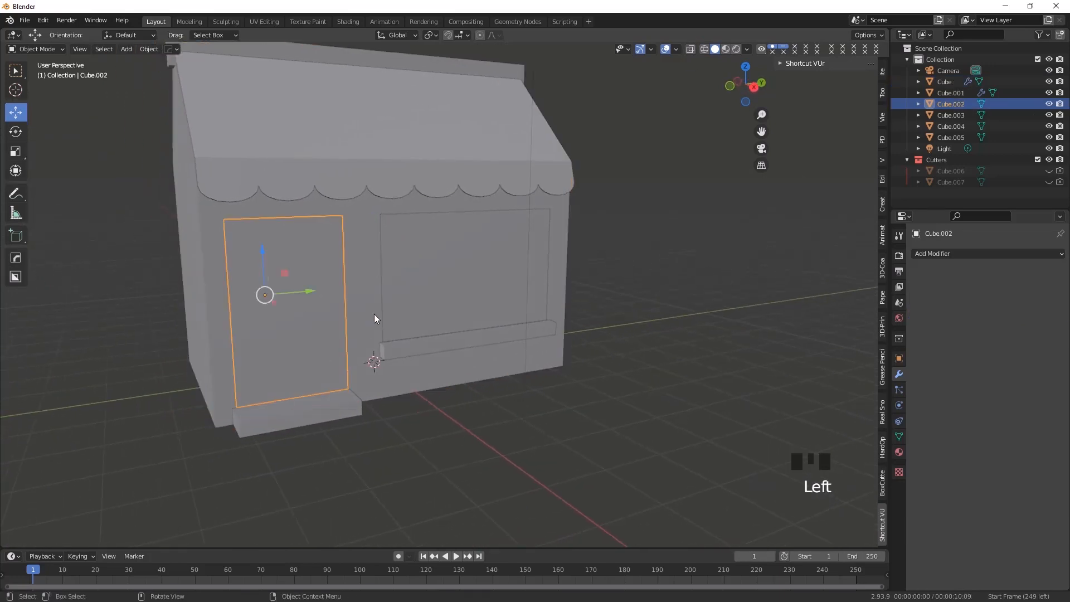
middle_drag(292, 340, 269, 320)
scroll(269, 323, up, 2)
shift+middle_drag(281, 369, 362, 386)
middle_drag(471, 377, 396, 369)
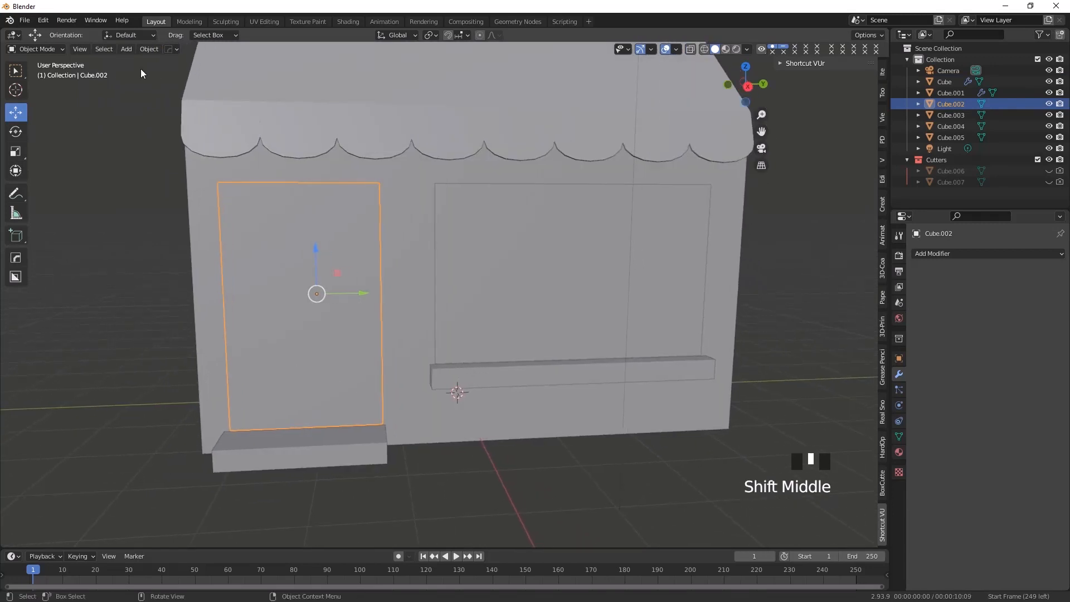
click(39, 48)
click(34, 59)
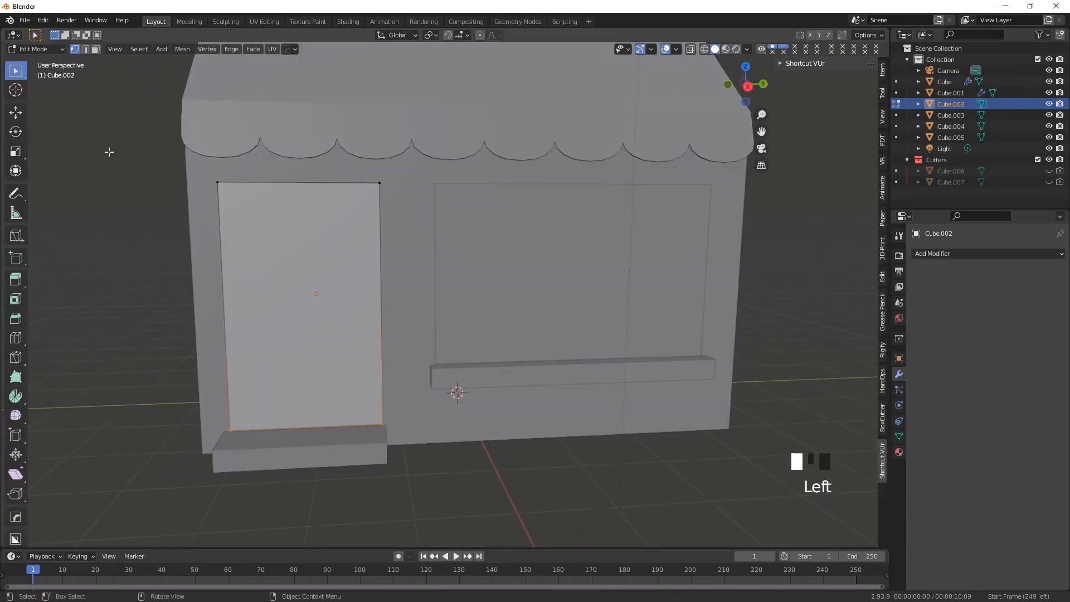
Switch to face selection and select the door panel's front face
middle_drag(108, 152, 6, 202)
click(95, 49)
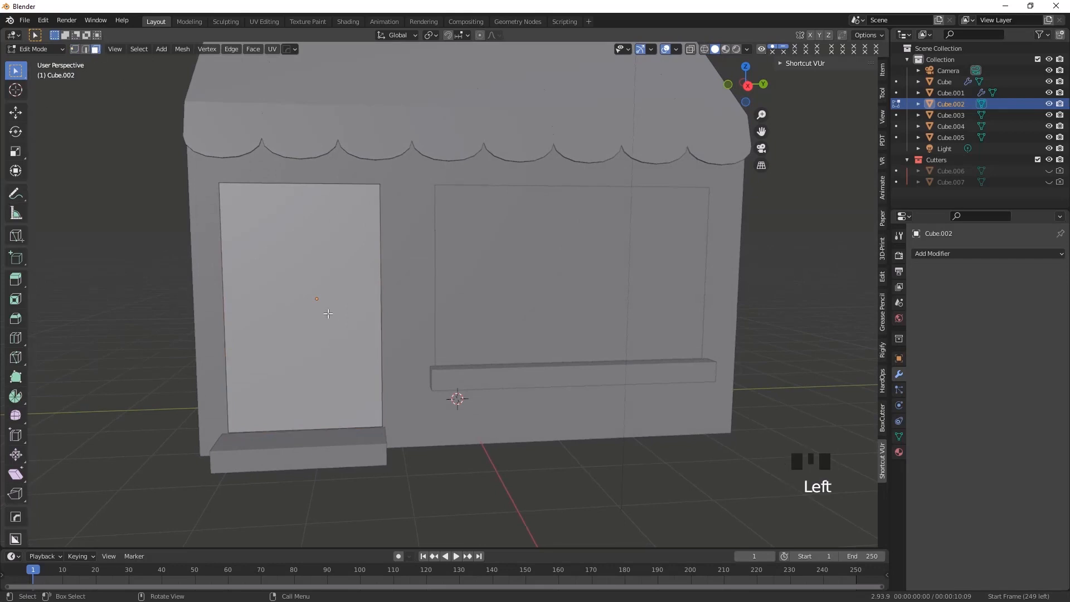
click(258, 254)
middle_drag(258, 254, 292, 374)
scroll(279, 358, up, 2)
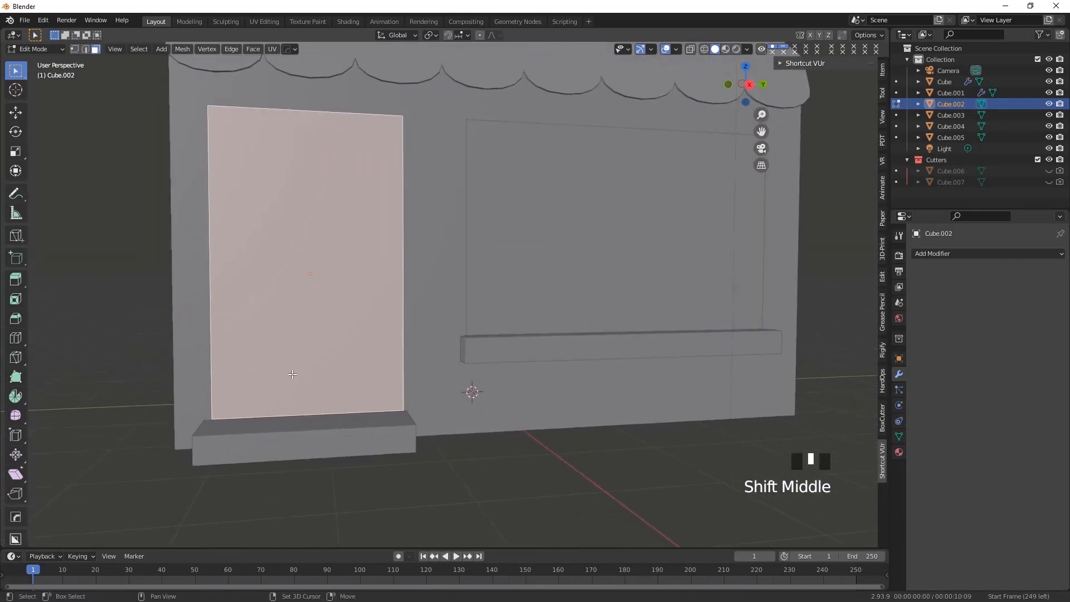
Try to bevel the door panel's front face, and undo it
click(16, 318)
middle_drag(308, 263, 313, 265)
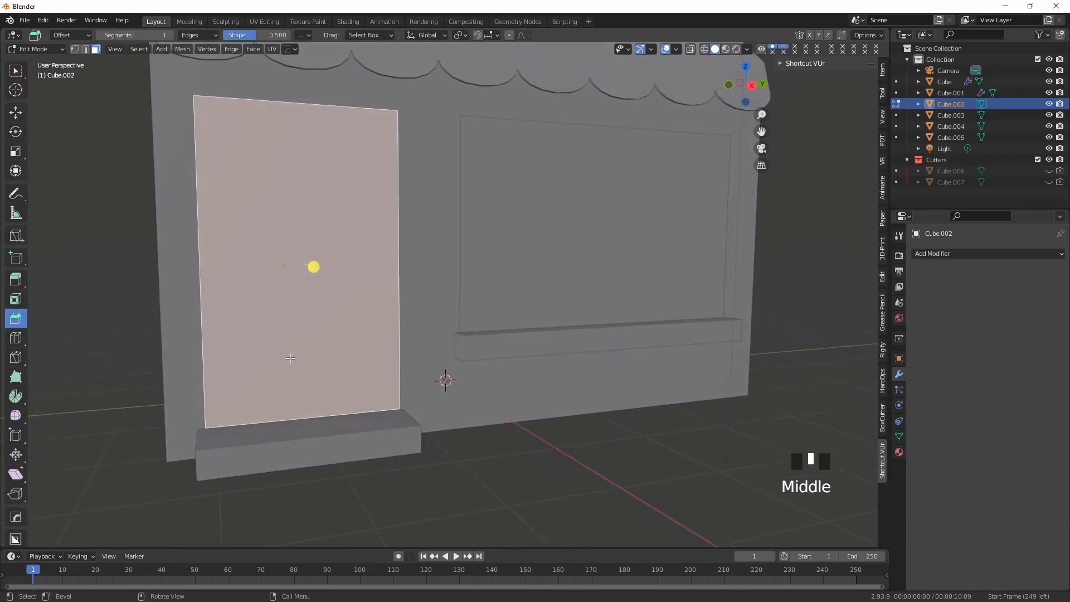
scroll(314, 370, down, 2)
middle_drag(314, 370, 373, 290)
drag(373, 285, 358, 283)
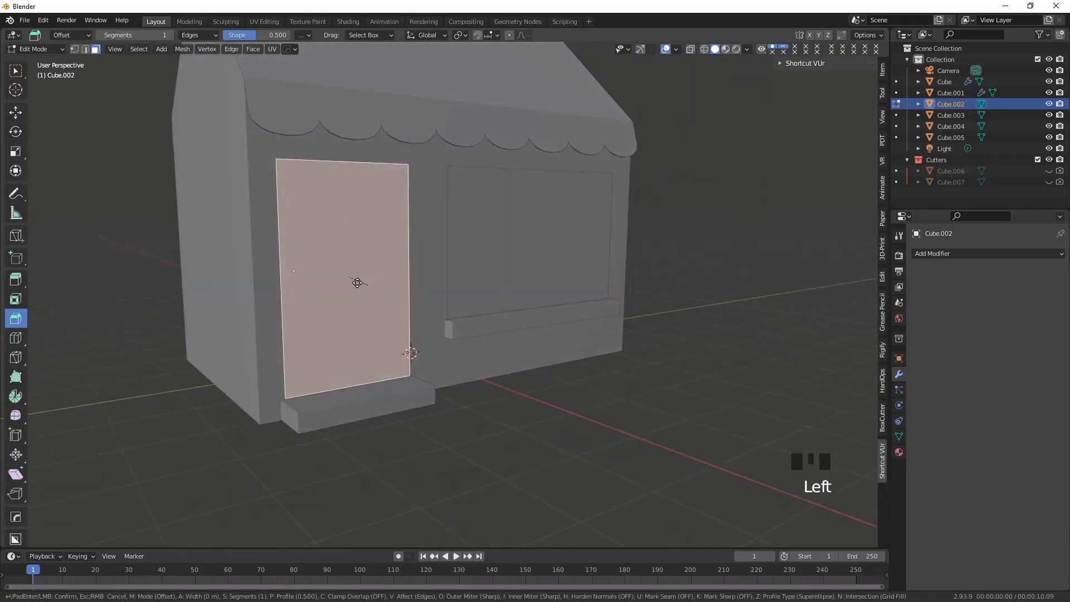
drag(417, 317, 370, 317)
key(ctrl+z)
Inset the door's front face by a thickness of about 0.087 m to form a frame border
click(16, 299)
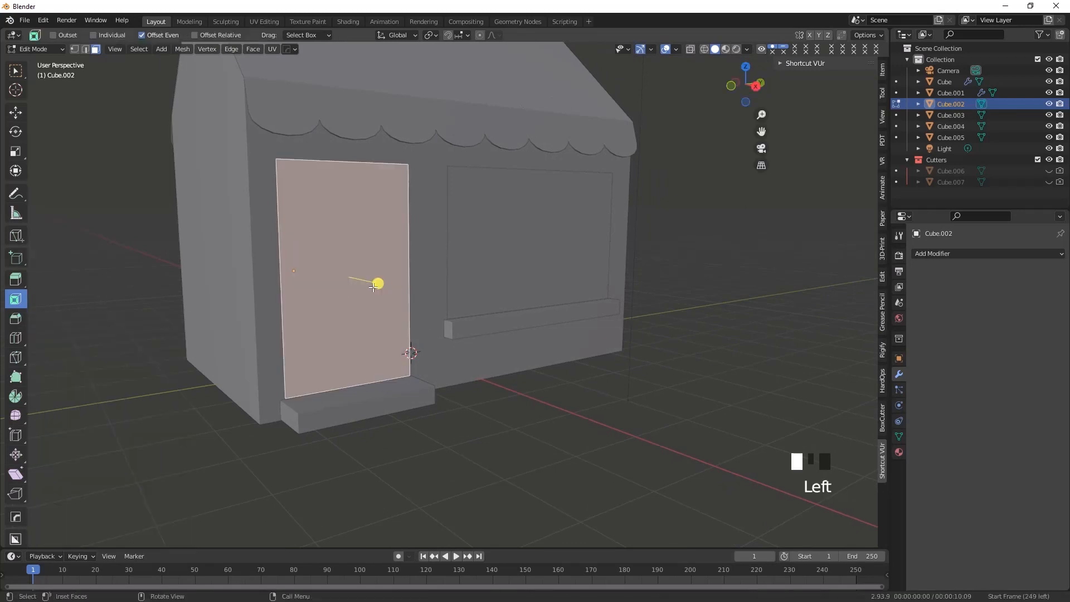
drag(371, 283, 365, 281)
middle_drag(279, 355, 371, 393)
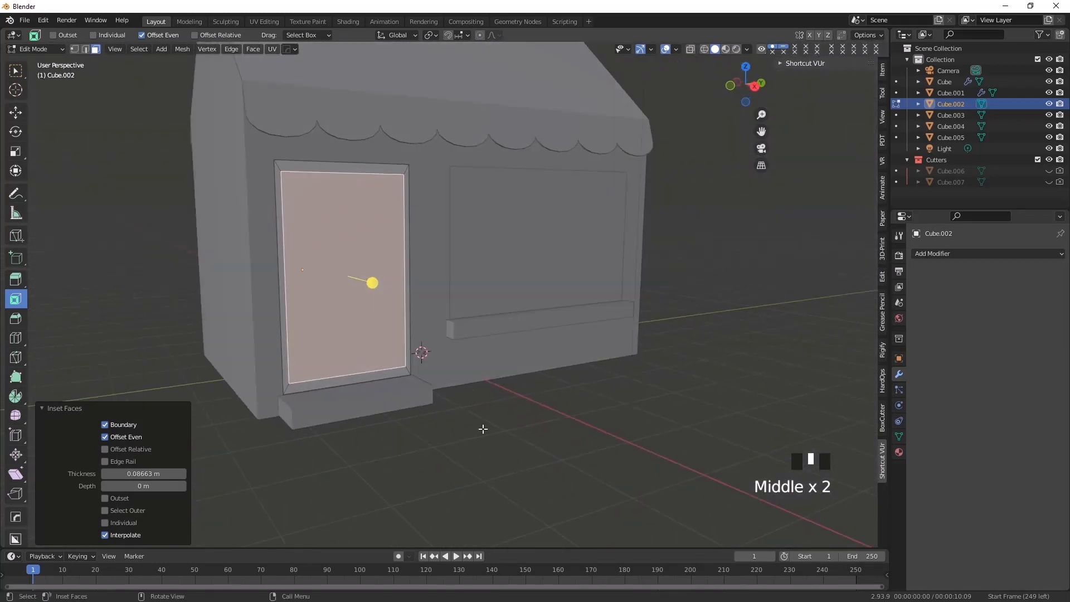
Return to Object Mode, try to move the door panel outward along X, and undo the move
click(15, 75)
click(36, 43)
click(36, 49)
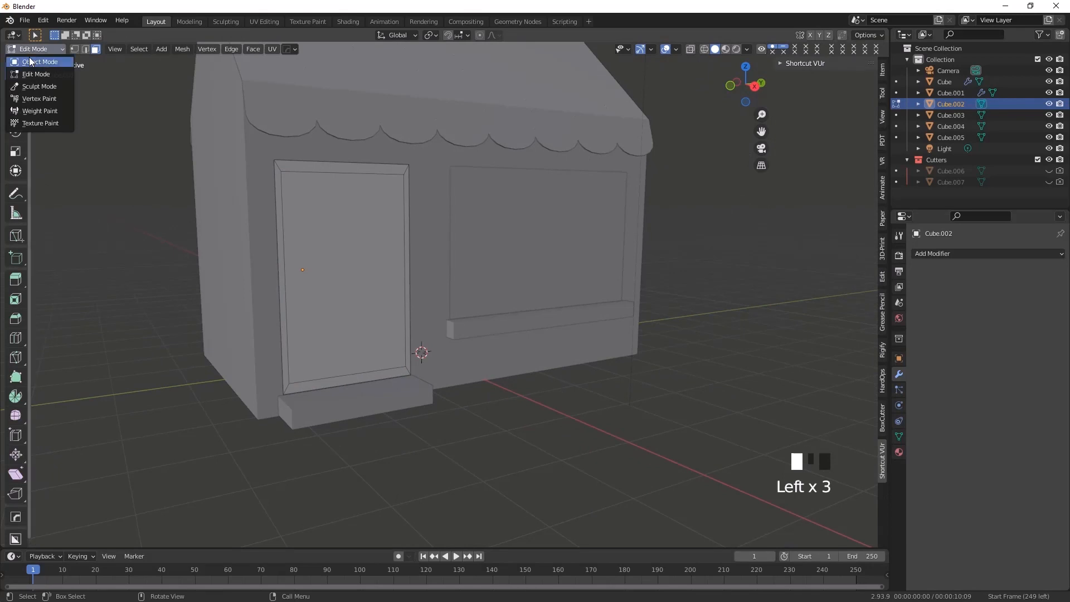
click(38, 62)
middle_drag(277, 369, 343, 328)
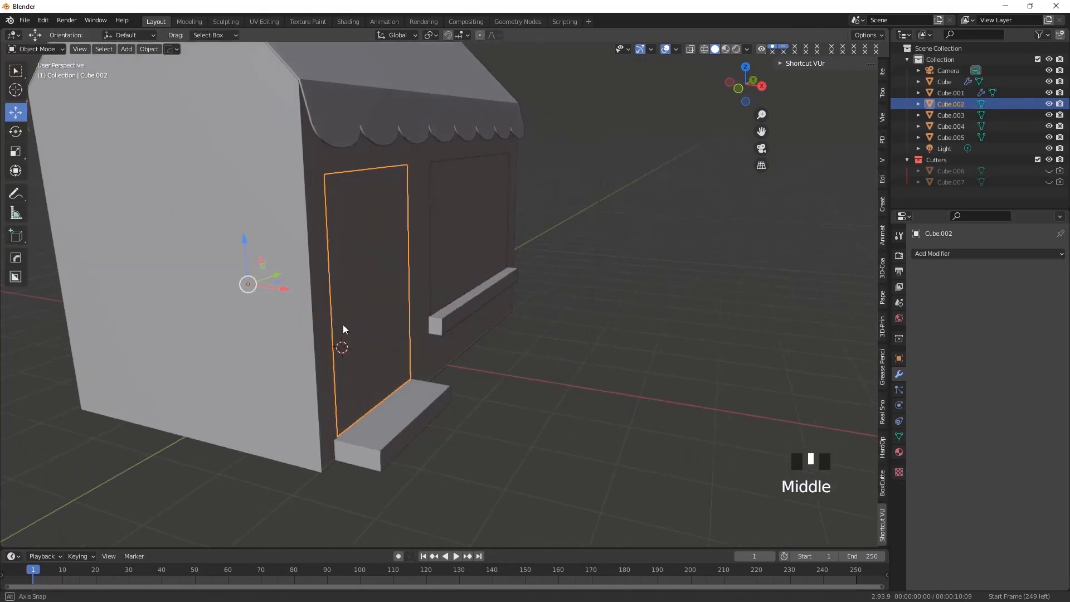
drag(278, 286, 362, 301)
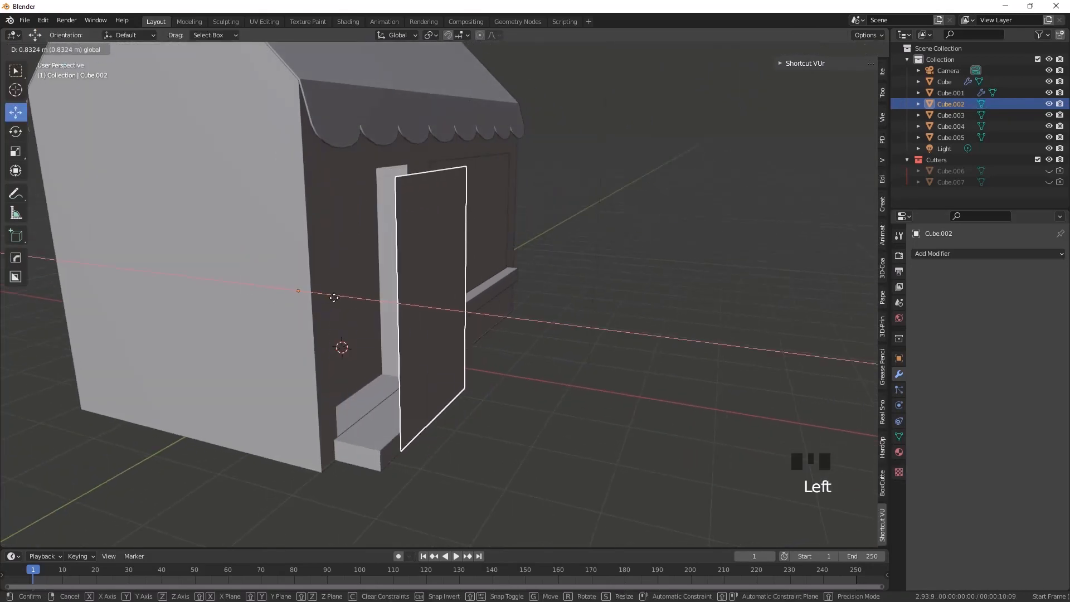
key(ctrl+z)
middle_drag(298, 406, 290, 402)
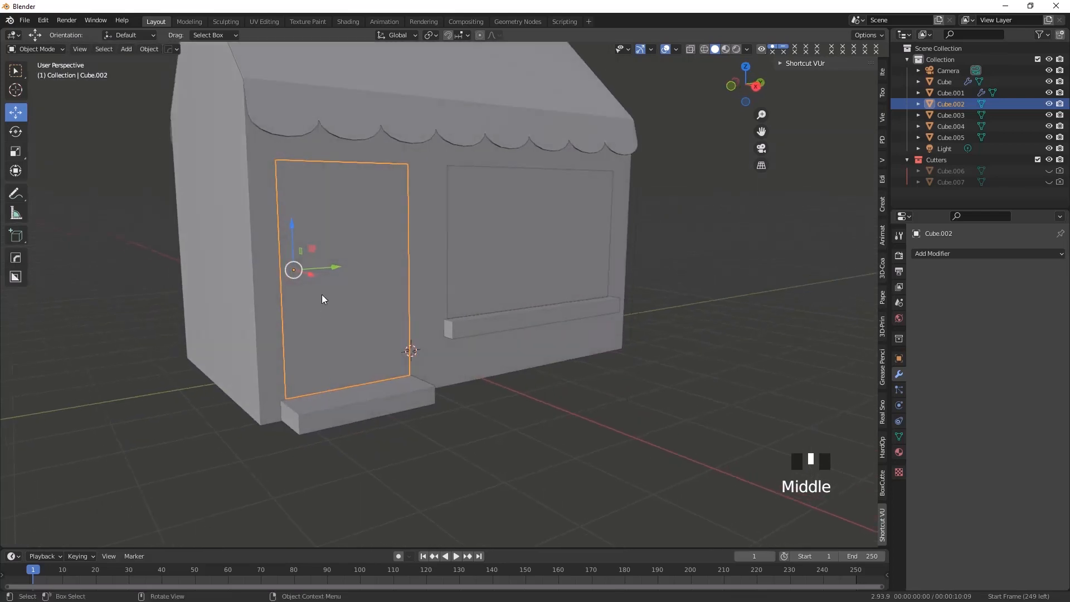
middle_drag(324, 285, 340, 301)
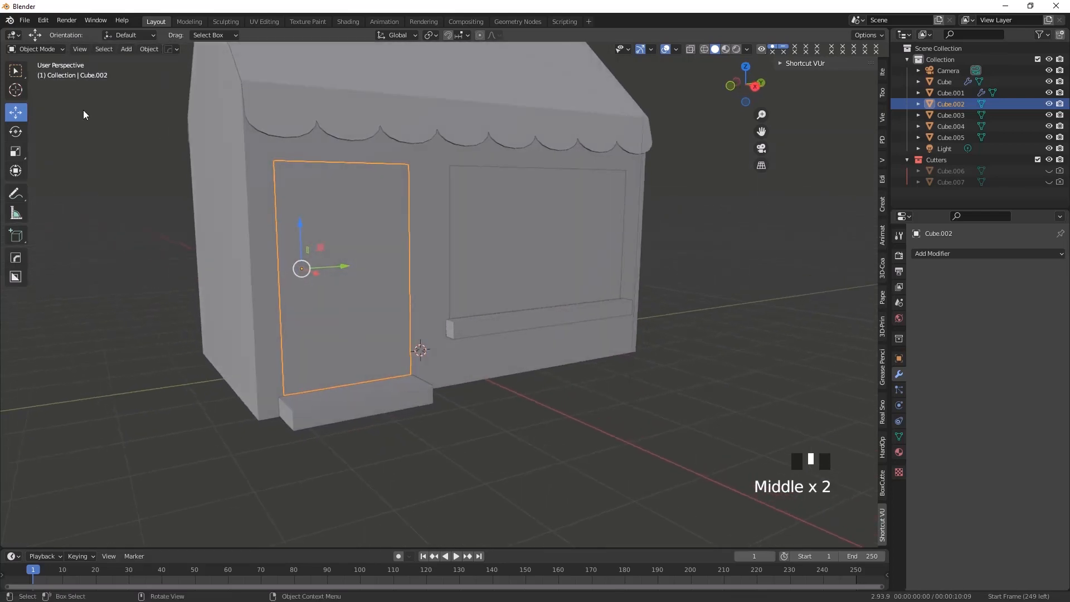
click(38, 50)
click(38, 75)
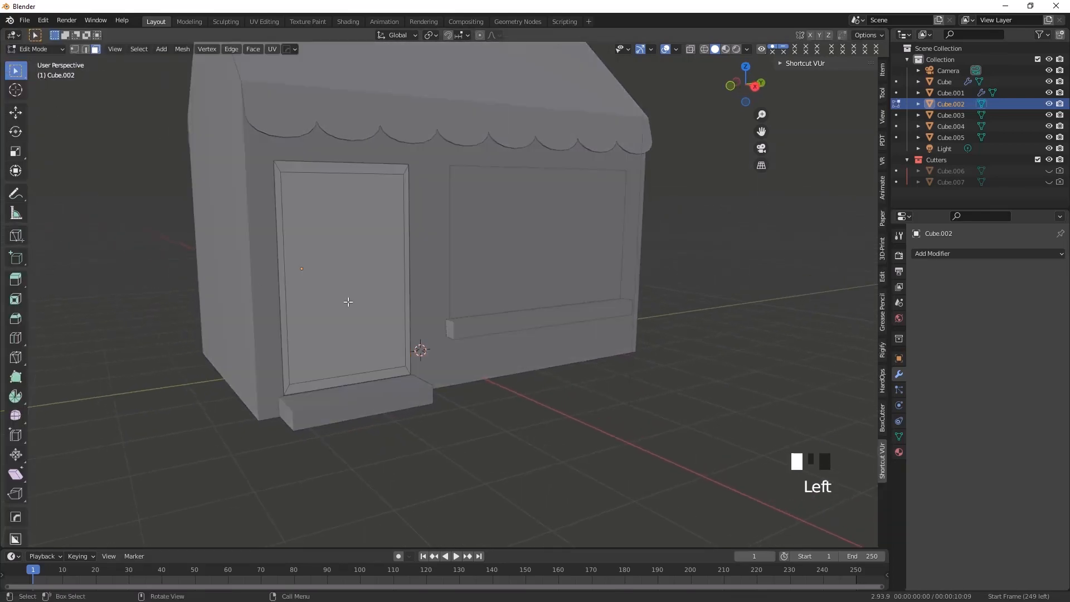
click(329, 268)
middle_drag(341, 306, 358, 293)
key(ctrl+z)
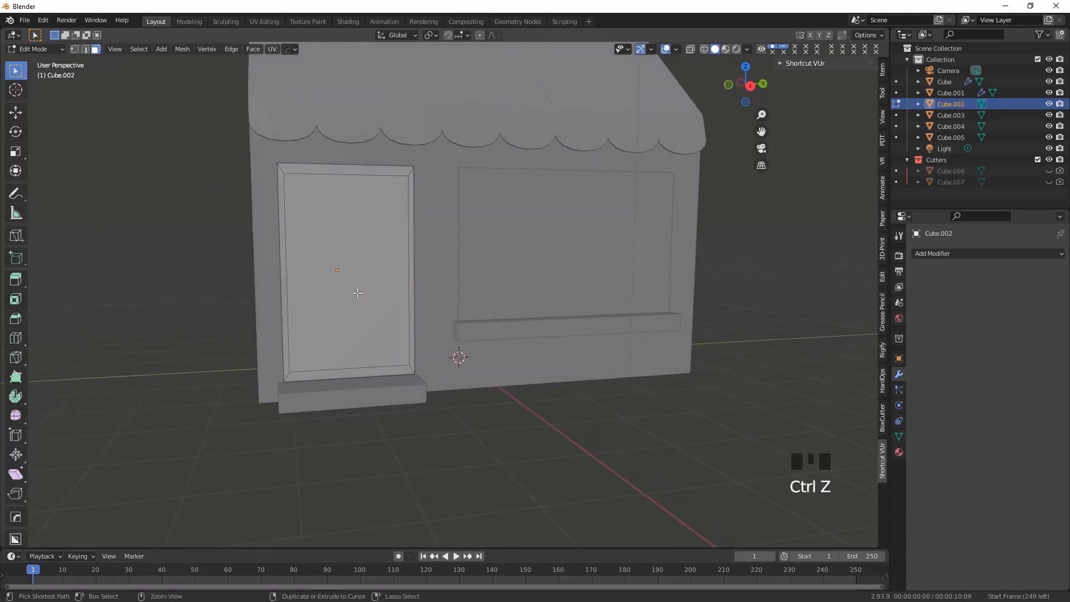
scroll(321, 319, up, 2)
key(ctrl+z)
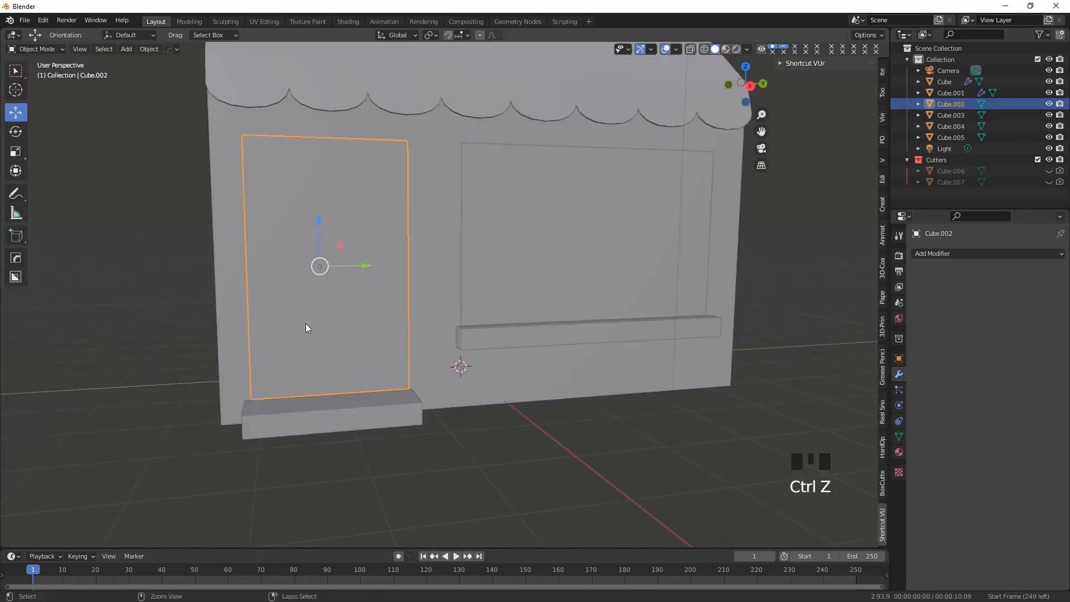
Enter Edit Mode on the door panel and select its inset inner face
click(34, 49)
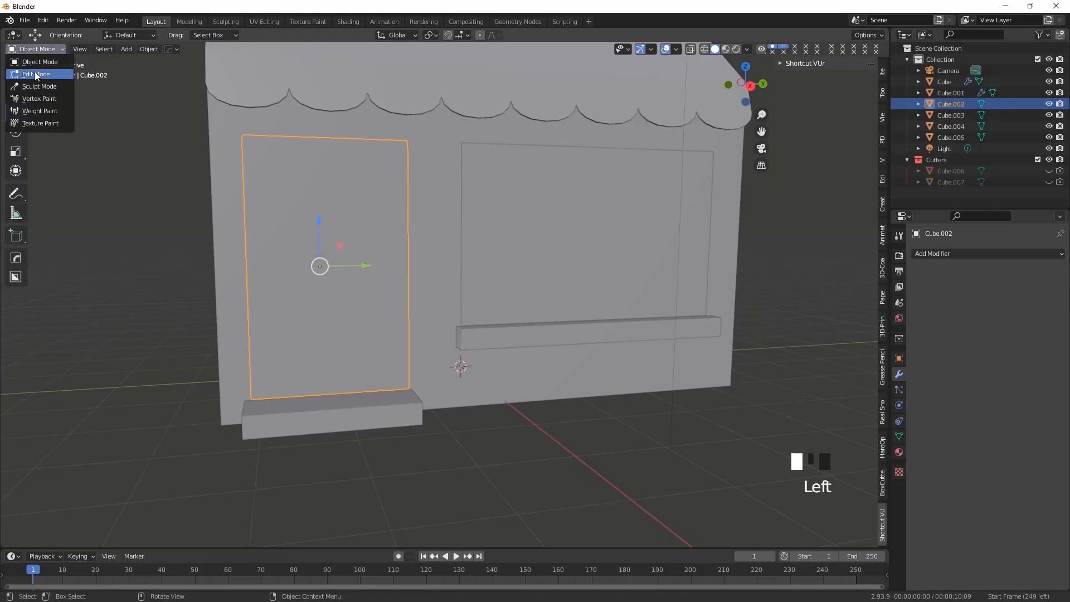
click(35, 75)
middle_drag(328, 318, 321, 326)
click(322, 326)
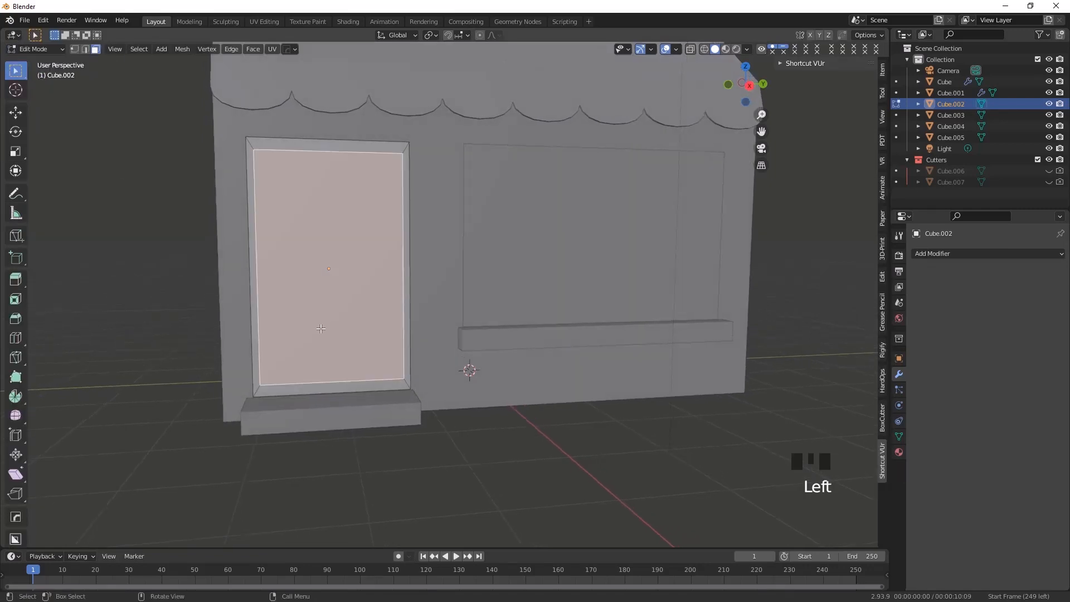
scroll(352, 368, down, 1)
middle_drag(352, 368, 368, 328)
scroll(364, 333, up, 1)
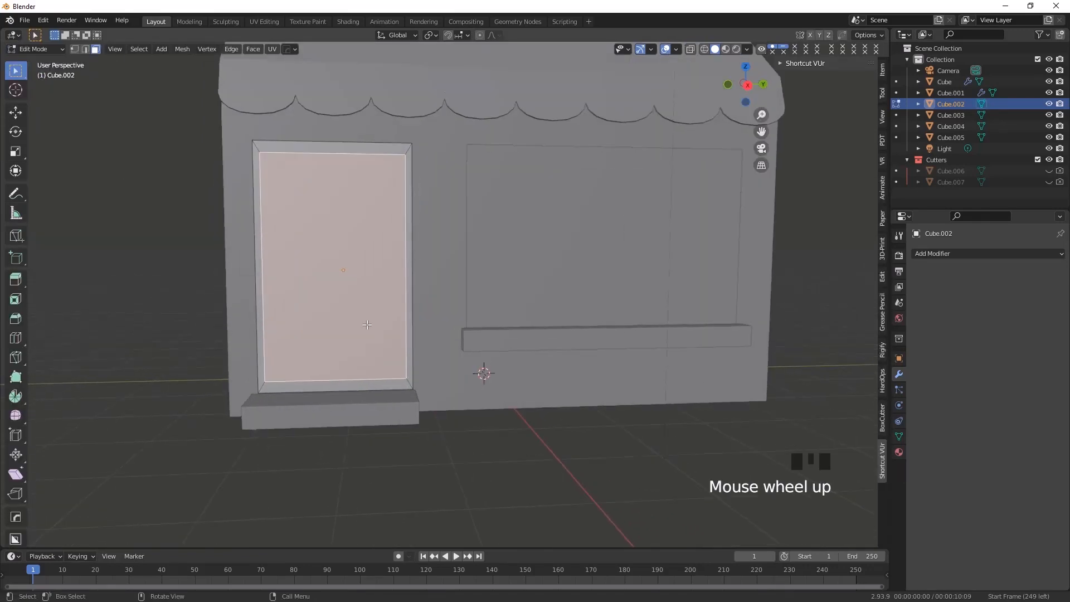
In wireframe right view, select the two inner vertices on the door border's left side and move them slightly inward along Y
key(KP_3)
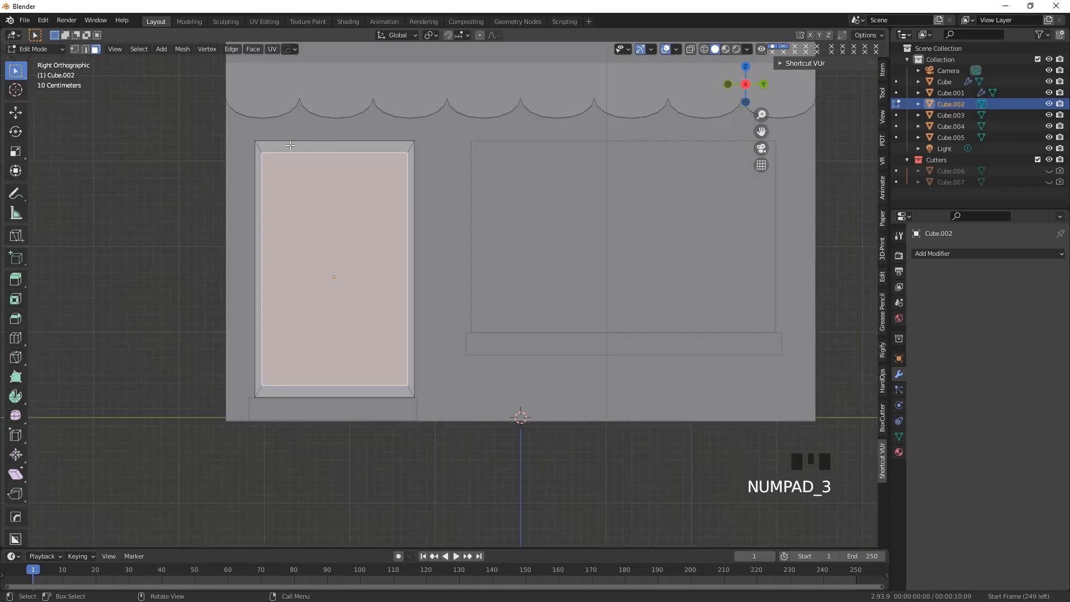
click(74, 49)
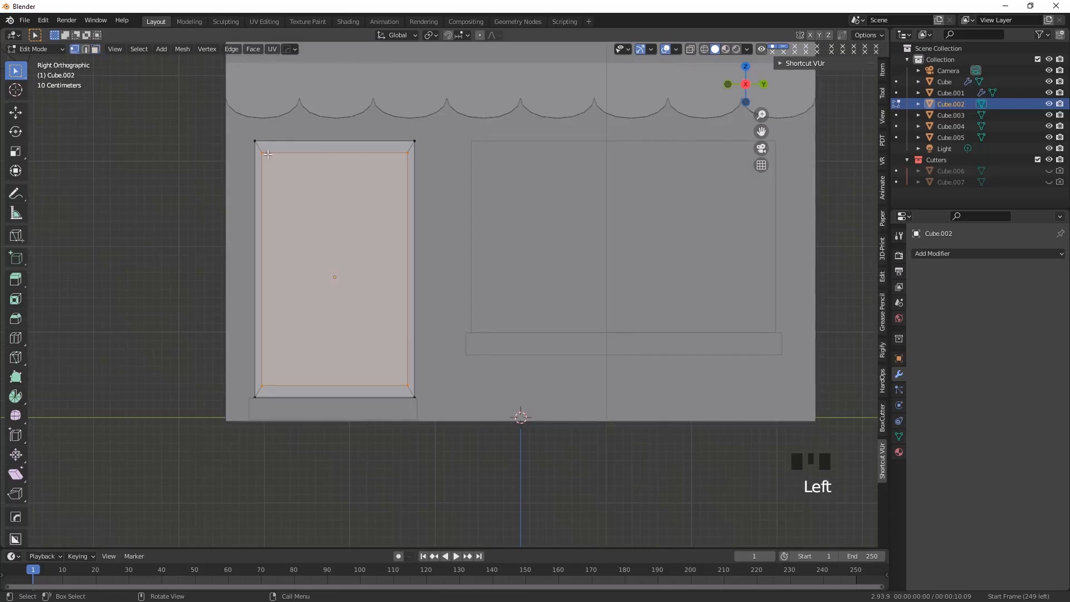
click(262, 150)
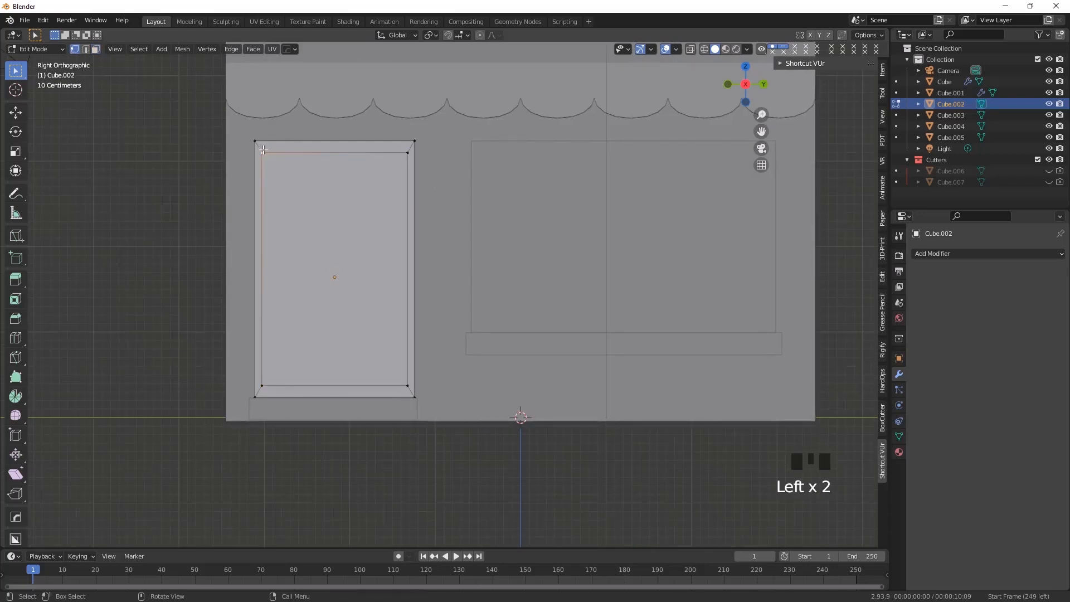
click(704, 50)
drag(260, 148, 288, 390)
click(15, 112)
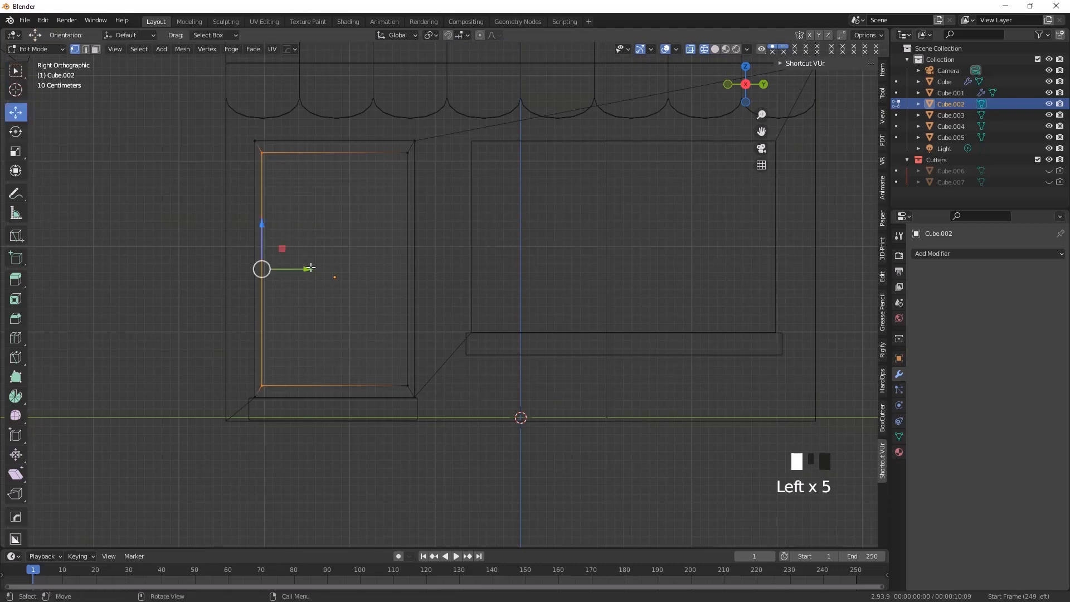
drag(301, 269, 310, 269)
Move the two inner vertices on the door border's right side about -0.0457 m along Y and return to solid shading
drag(392, 148, 418, 393)
drag(444, 267, 441, 270)
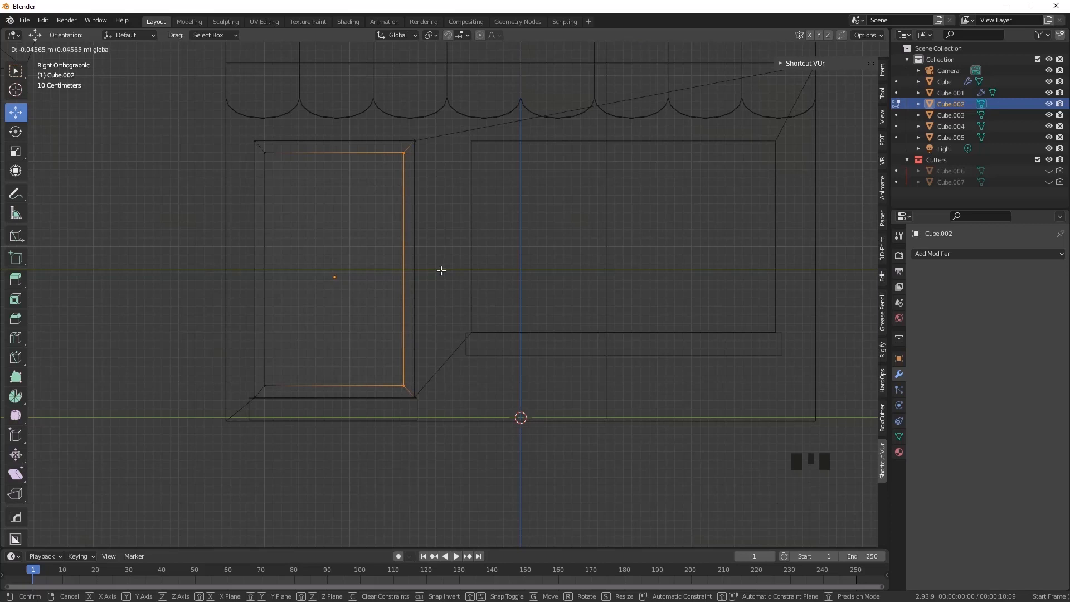
drag(441, 270, 441, 270)
click(715, 51)
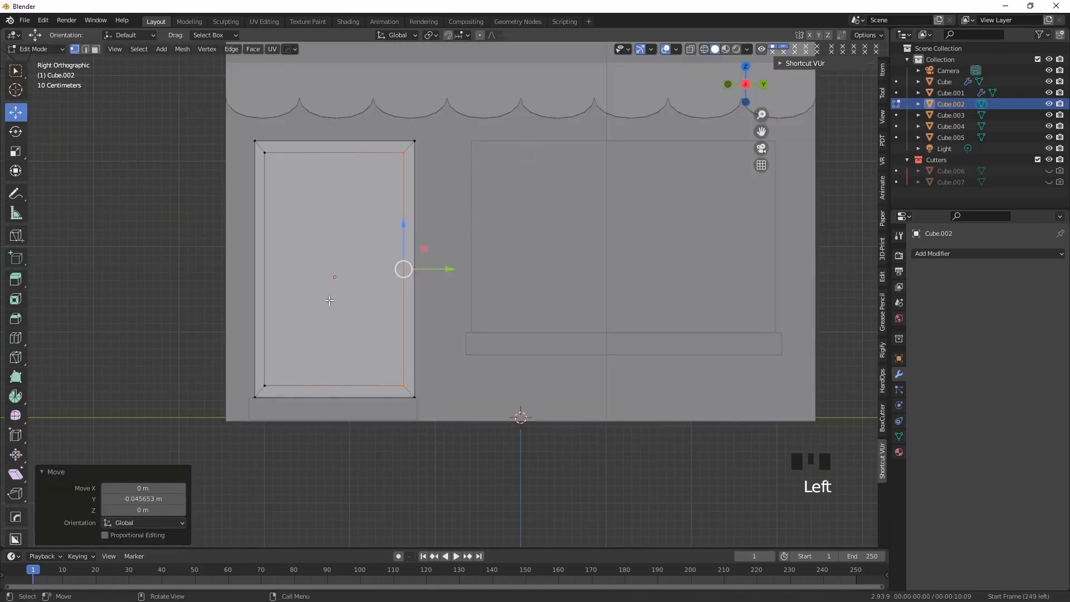
middle_drag(424, 290, 293, 293)
middle_drag(353, 331, 344, 331)
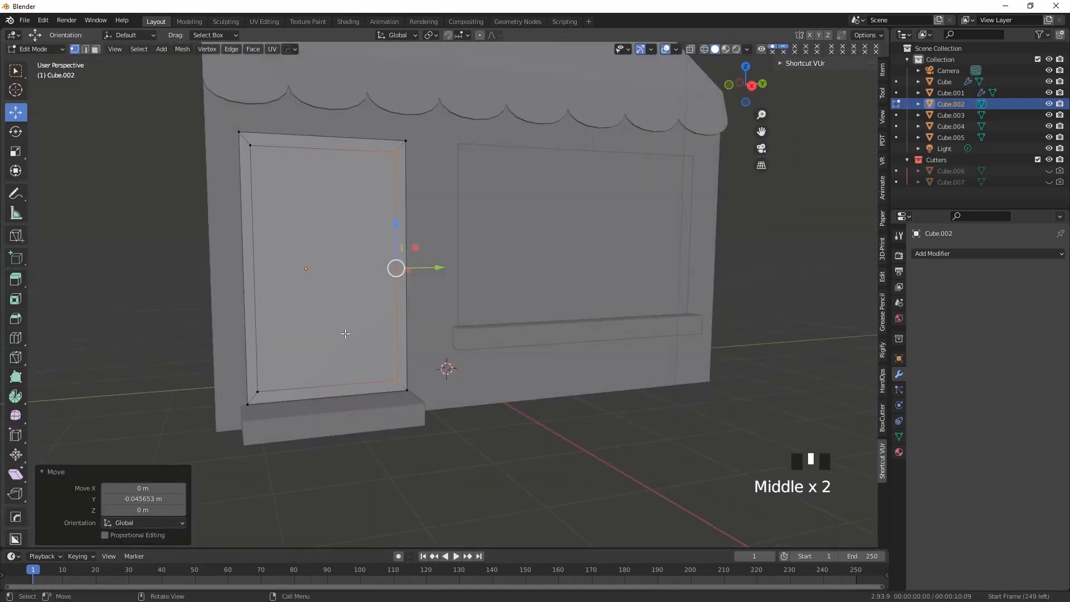
Add one horizontal loop cut across the middle of the door panel with a slide factor of 0
key(KP_3)
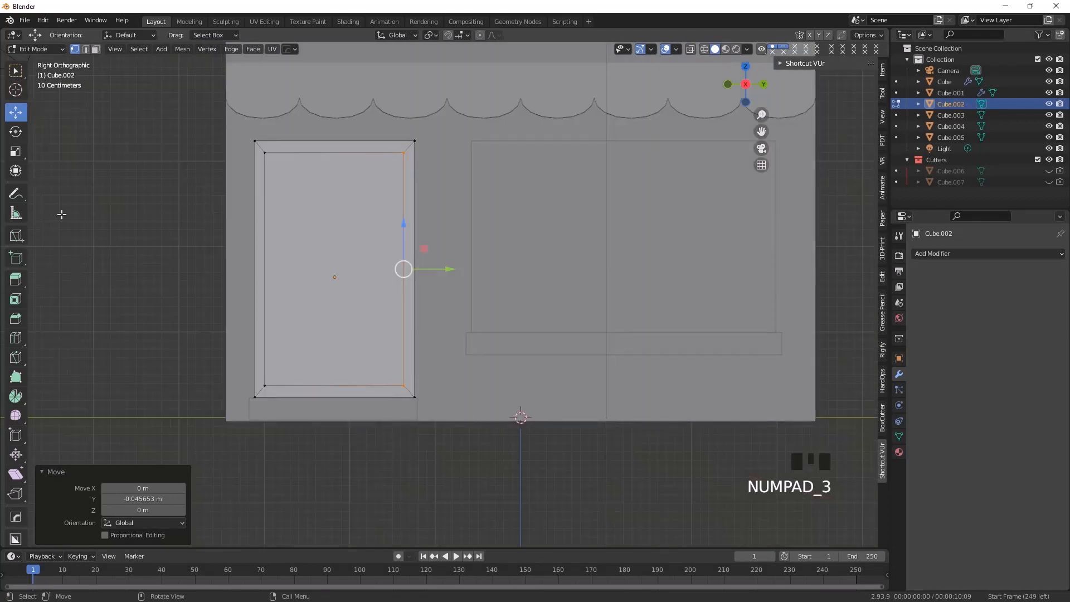
click(15, 340)
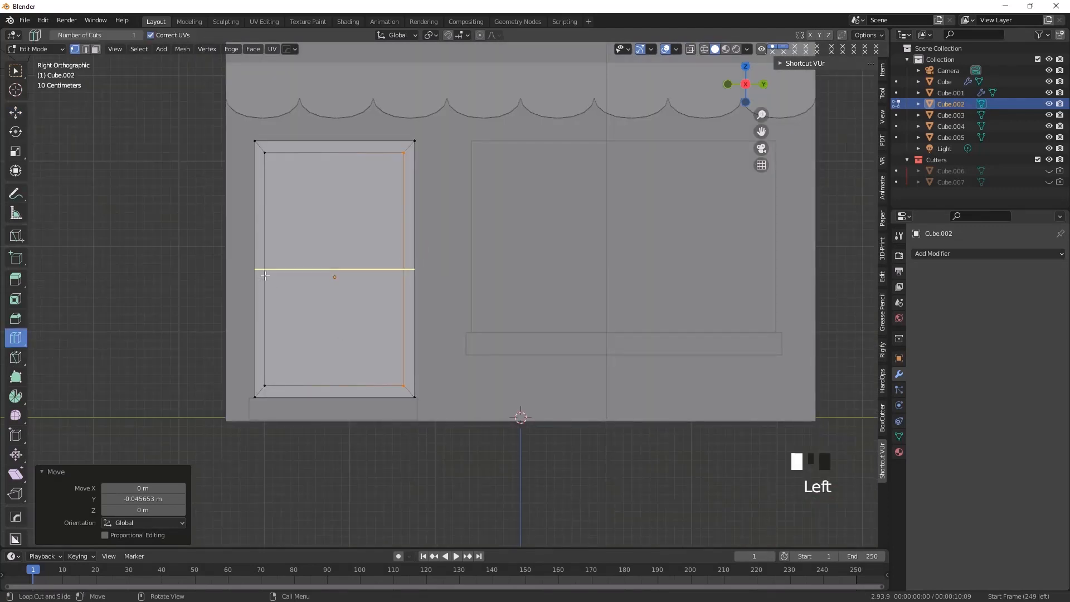
click(265, 276)
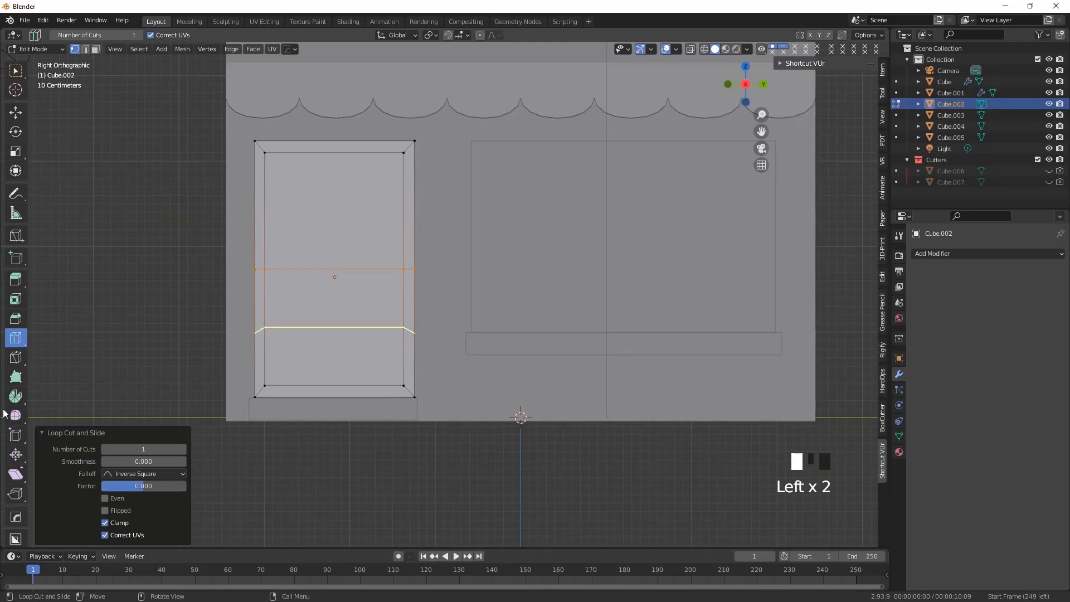
Bevel the door's middle loop by a width of about 0.0435 m with one segment to form a crossbar
click(15, 319)
mouse_move(334, 269)
mouse_down()
mouse_move(334, 248)
mouse_move(335, 259)
mouse_up()
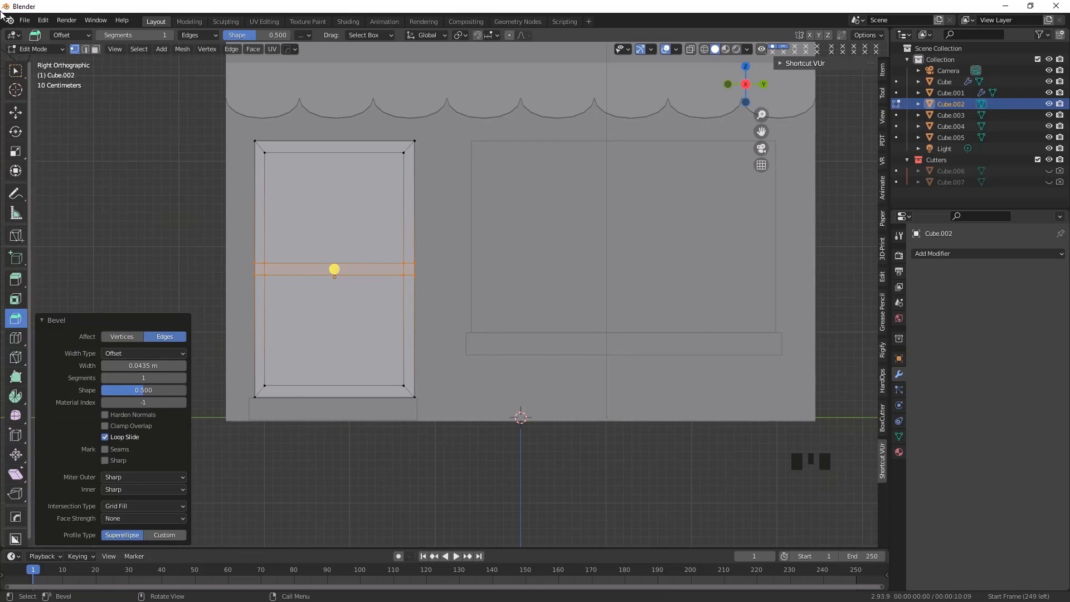
click(15, 71)
middle_drag(102, 256, 261, 211)
click(43, 328)
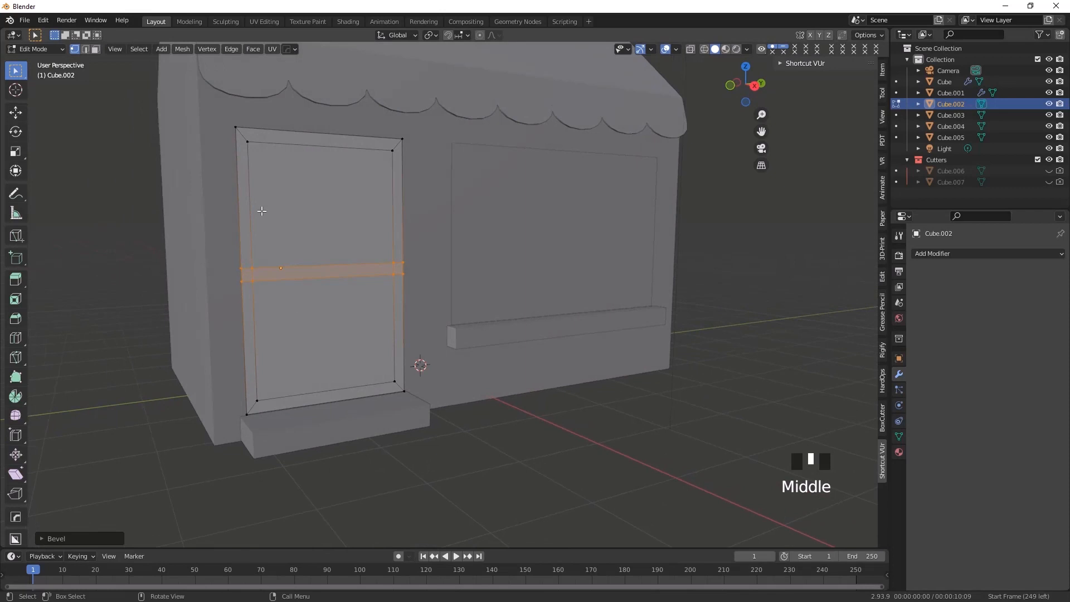
Select the door's upper and lower inner faces in face selection and delete them, leaving an open frame
click(95, 49)
middle_drag(428, 361, 368, 357)
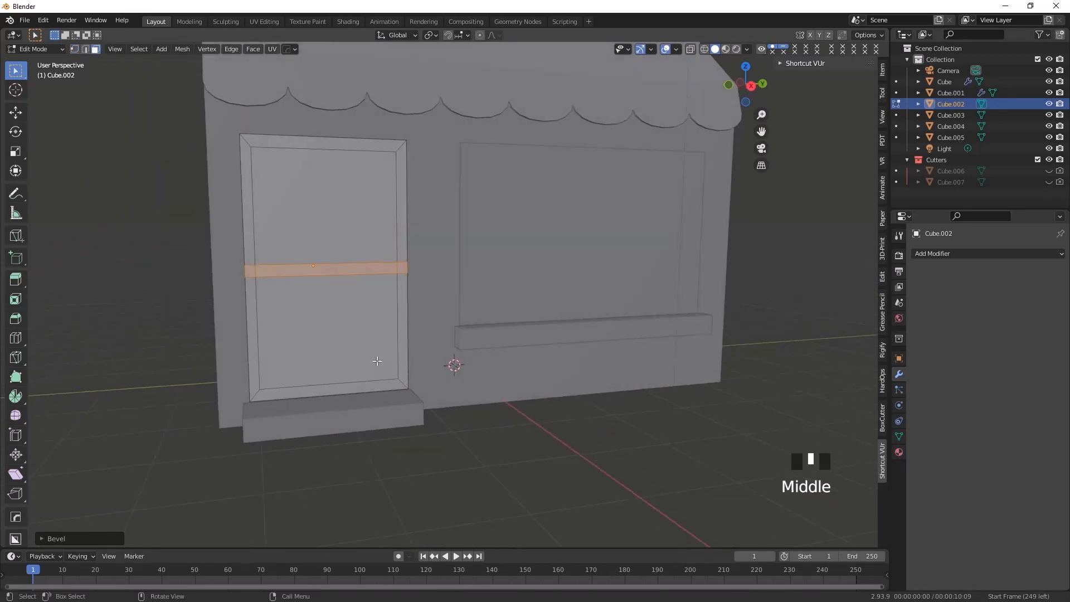
mouse_move(317, 384)
middle_down()
mouse_move(339, 389)
mouse_move(310, 395)
mouse_move(302, 384)
middle_up()
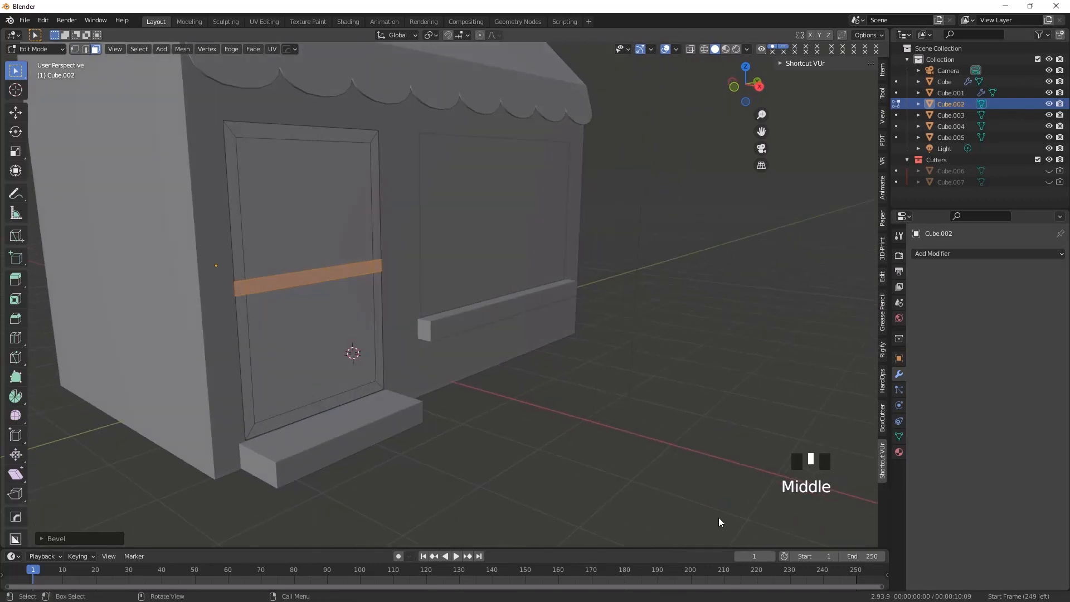
middle_drag(707, 507, 296, 339)
click(300, 267)
shift+click(294, 222)
right_click(295, 222)
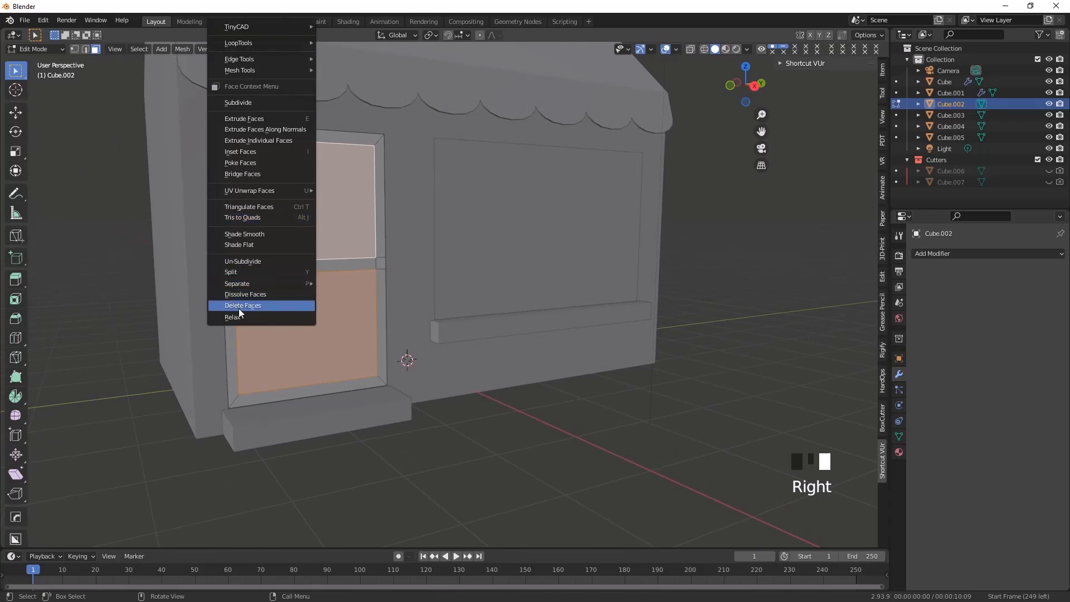
click(260, 310)
middle_drag(258, 311, 310, 404)
Return to Object Mode and select the window panel on the front wall
middle_drag(373, 415, 298, 398)
middle_drag(527, 354, 501, 244)
click(501, 245)
shift+middle_drag(524, 332, 461, 328)
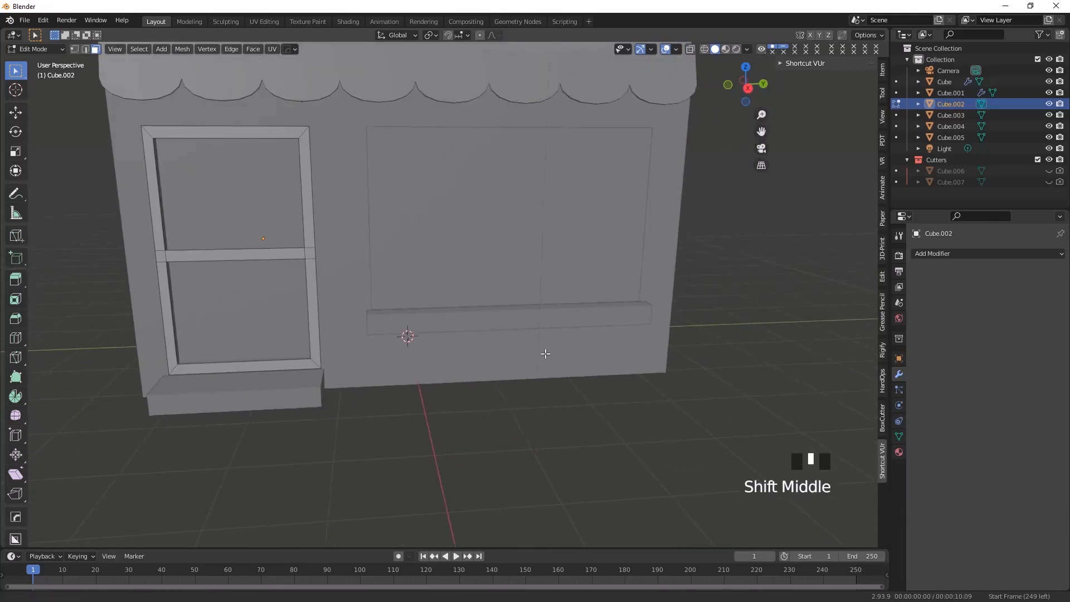
click(35, 49)
click(35, 61)
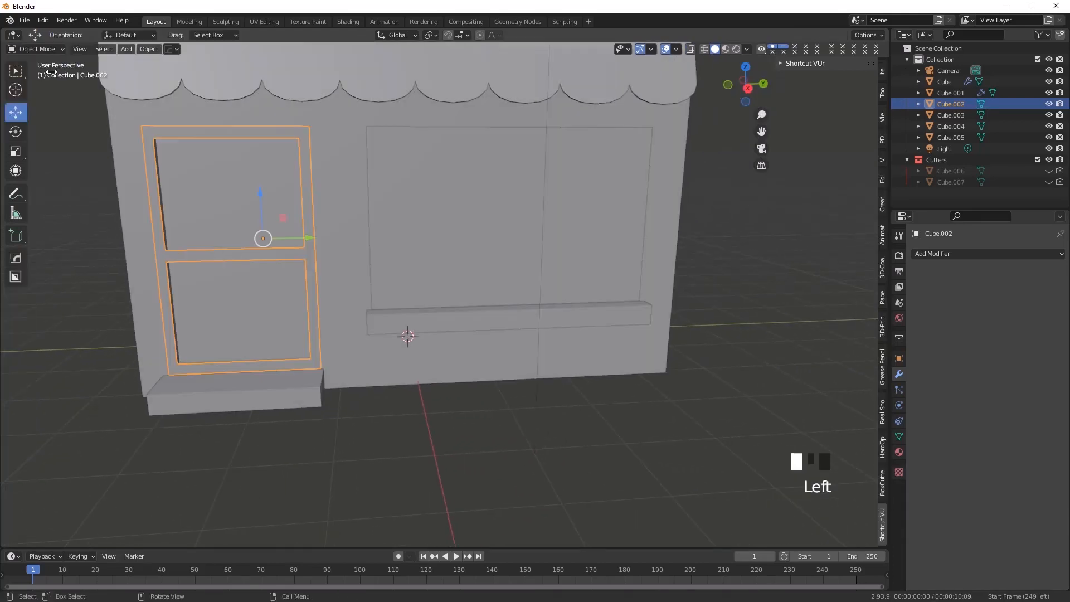
click(449, 216)
middle_drag(513, 289, 513, 259)
scroll(579, 288, down, 1)
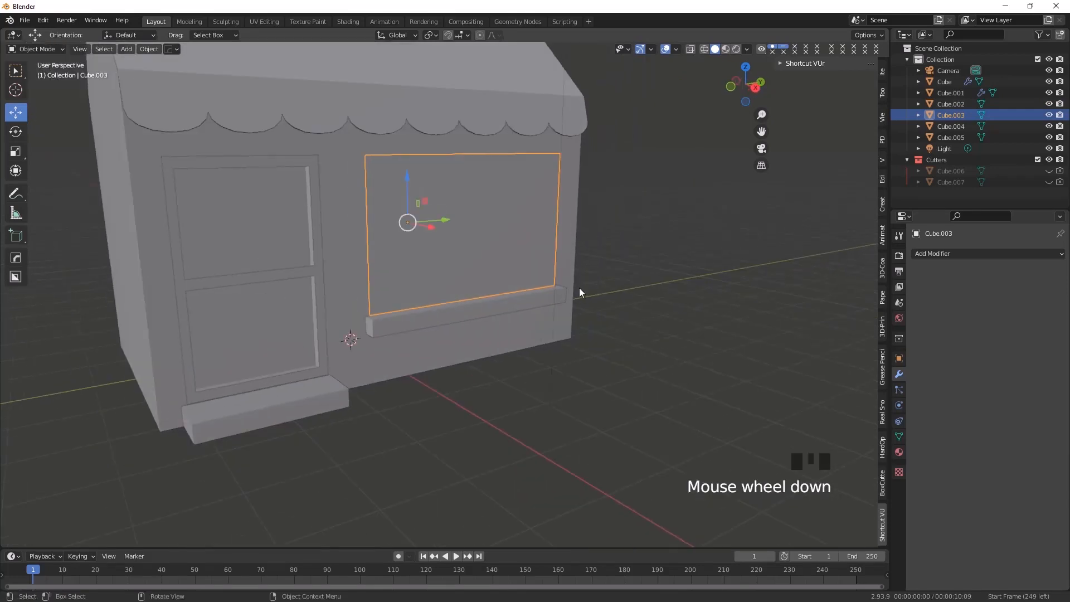
shift+middle_drag(580, 288, 534, 291)
middle_drag(474, 276, 446, 267)
scroll(468, 290, up, 1)
shift+middle_drag(493, 313, 484, 350)
middle_drag(413, 262, 410, 256)
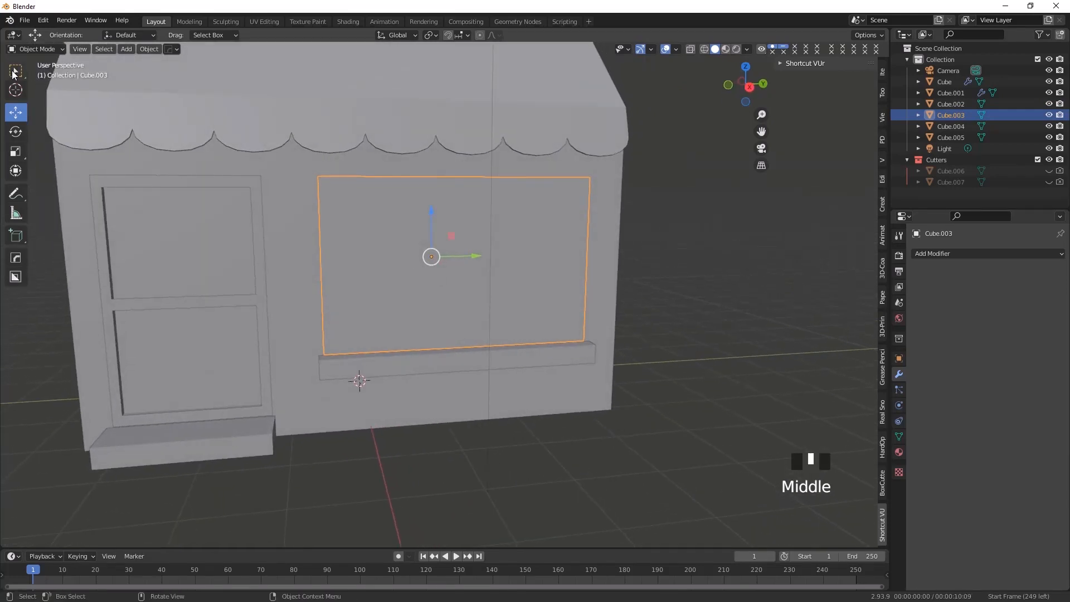
Enter Edit Mode on the window panel and select its front face
click(29, 49)
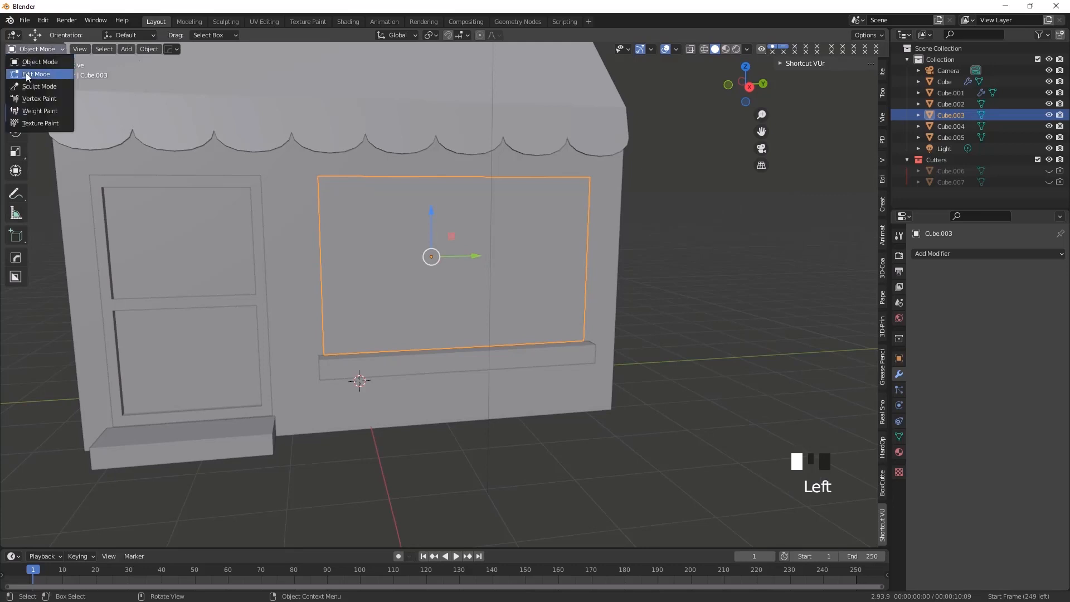
click(27, 75)
middle_drag(425, 258, 440, 281)
click(444, 286)
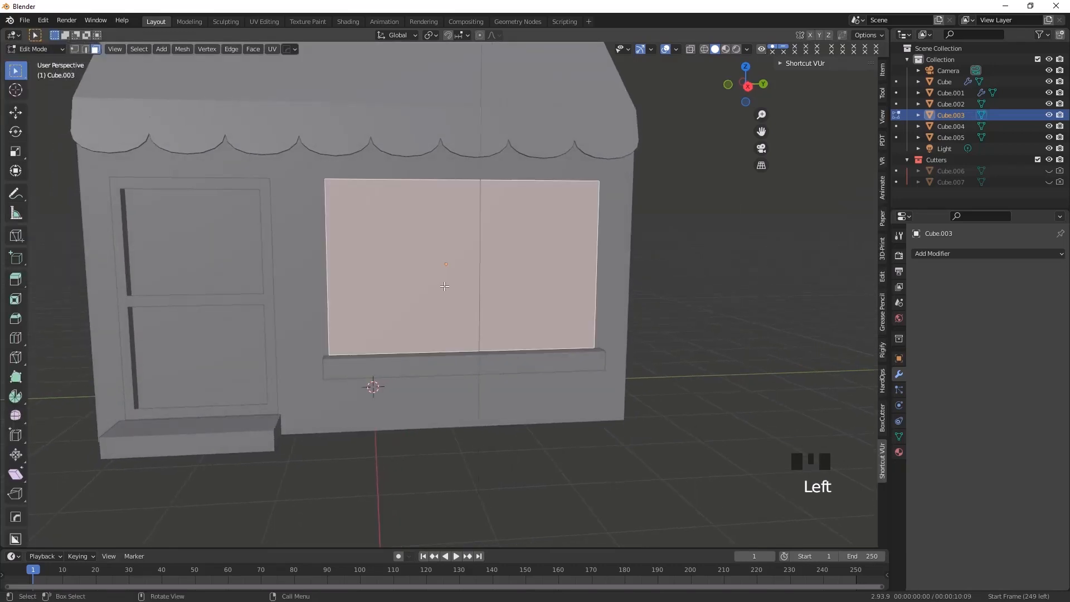
Inset the window's front face slightly to form a frame border
click(15, 300)
mouse_move(476, 273)
mouse_down()
mouse_move(461, 265)
mouse_move(476, 272)
mouse_up()
middle_drag(513, 383, 513, 335)
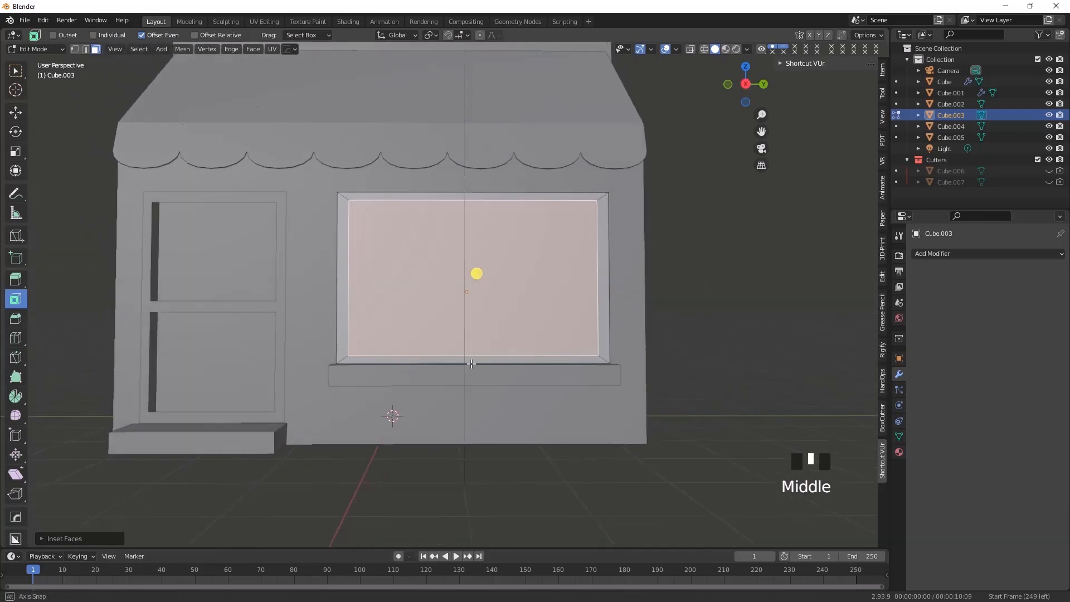
In a wireframe right view, move the window's inner top vertices slightly down and the inner bottom vertices slightly up to even out the border
click(705, 49)
key(KP_3)
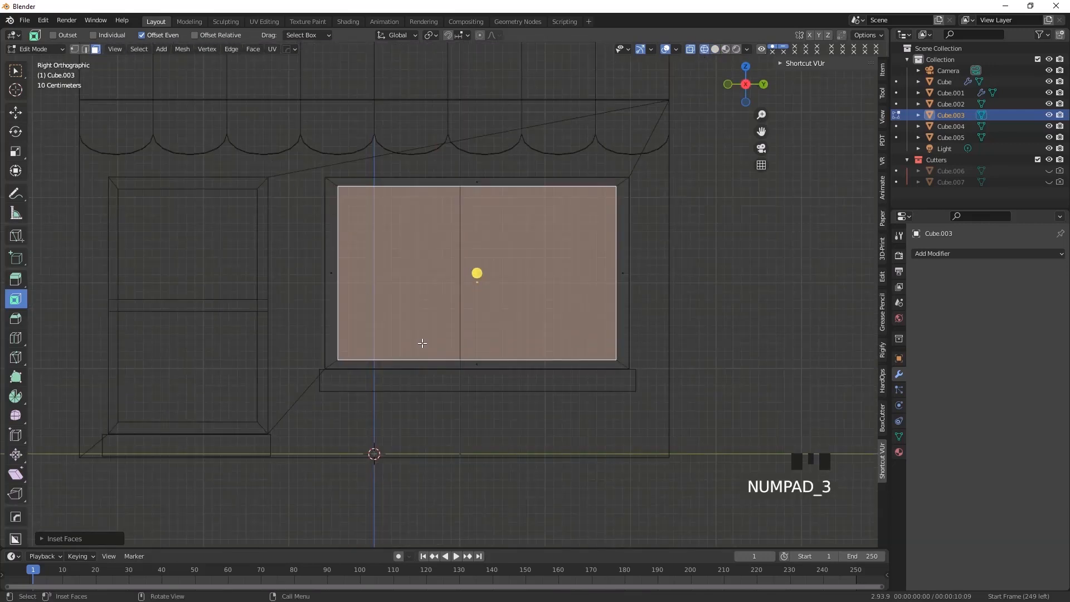
click(76, 50)
drag(335, 183, 622, 223)
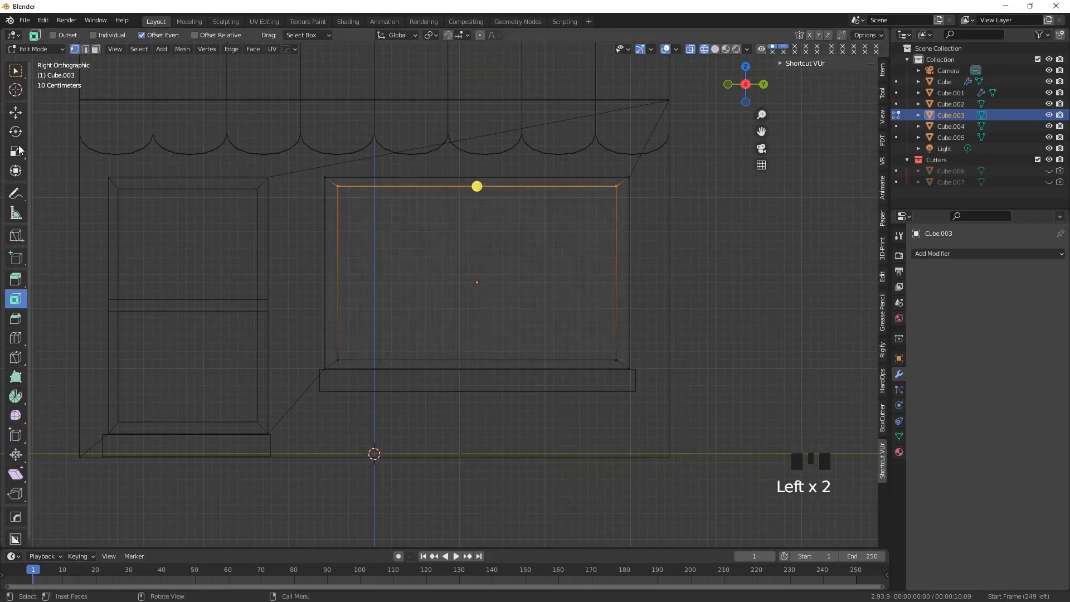
click(15, 112)
drag(476, 142, 476, 144)
drag(335, 337, 642, 368)
drag(476, 308, 475, 305)
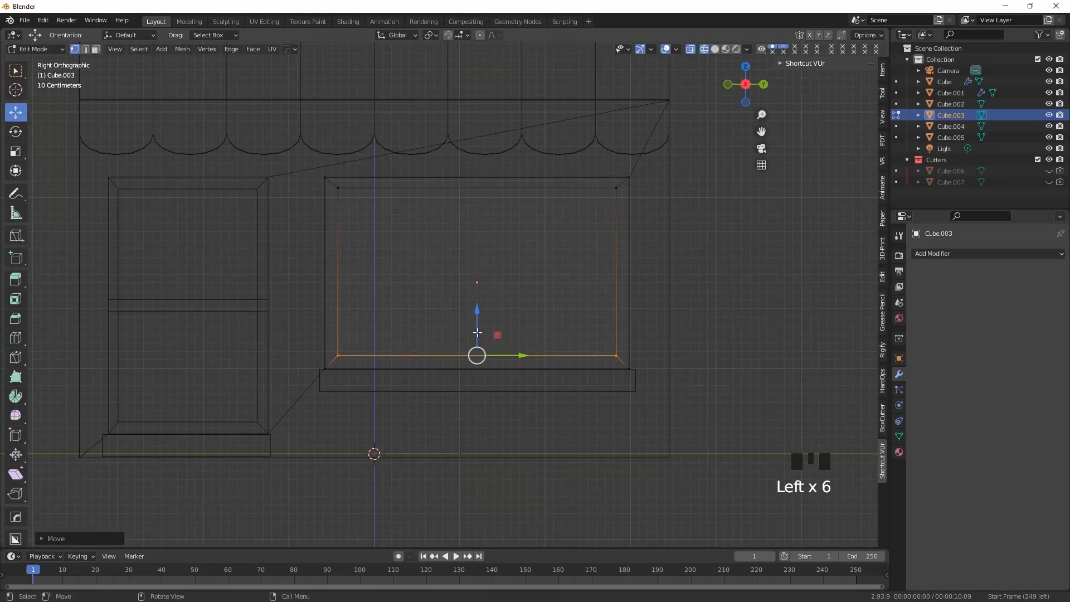
Add a horizontal loop cut across the window panel and slide it down to about the lower third
click(16, 338)
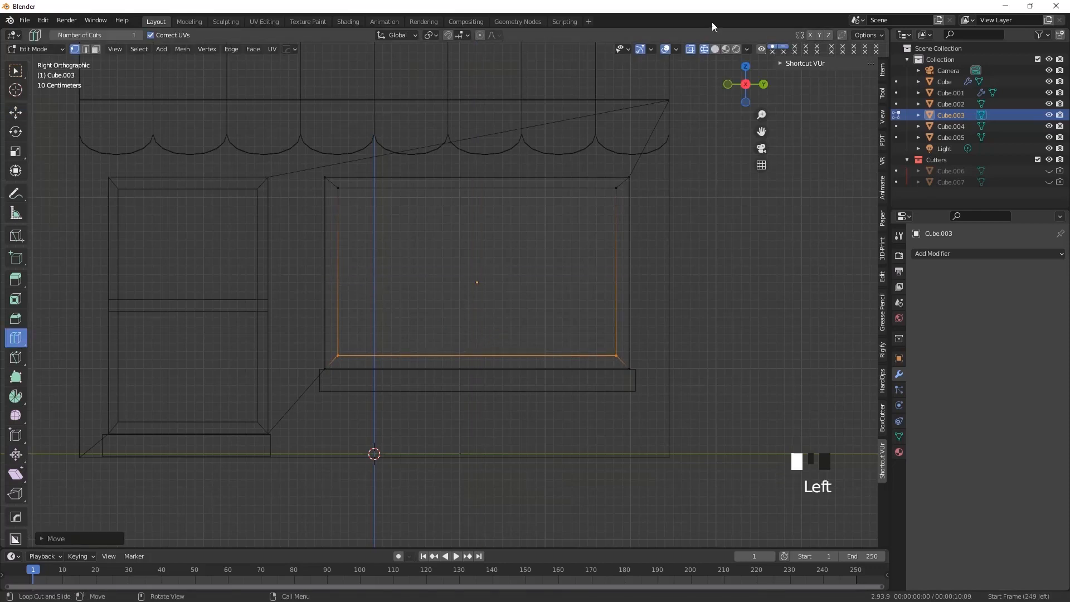
click(716, 50)
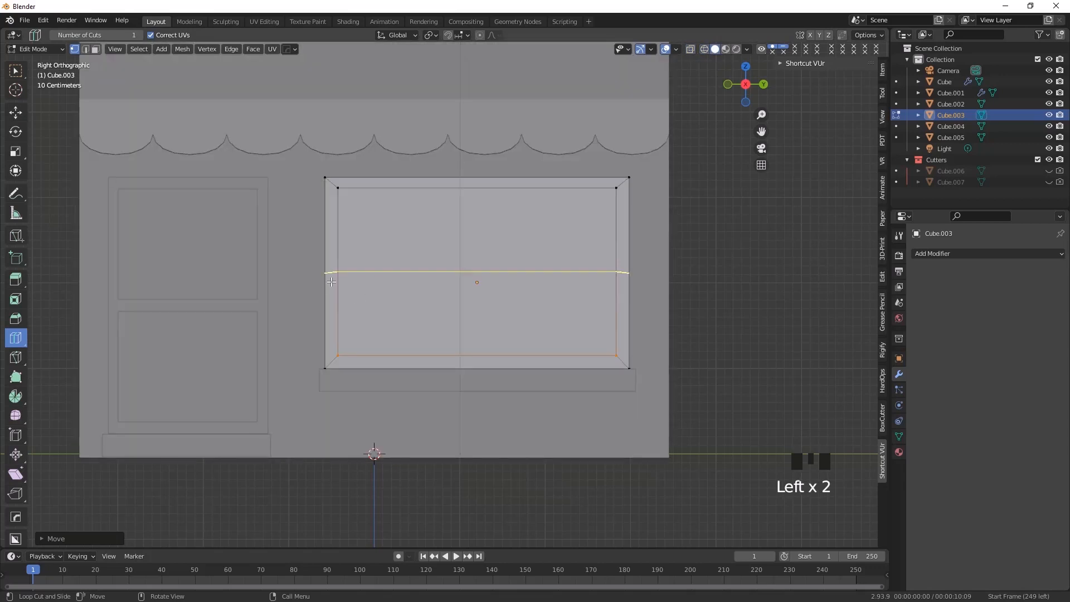
drag(331, 282, 331, 314)
middle_drag(331, 314, 457, 318)
scroll(420, 313, up, 3)
click(15, 71)
middle_drag(368, 356, 385, 353)
Add a vertical loop cut through the middle of the window panel and clear the selection
click(15, 337)
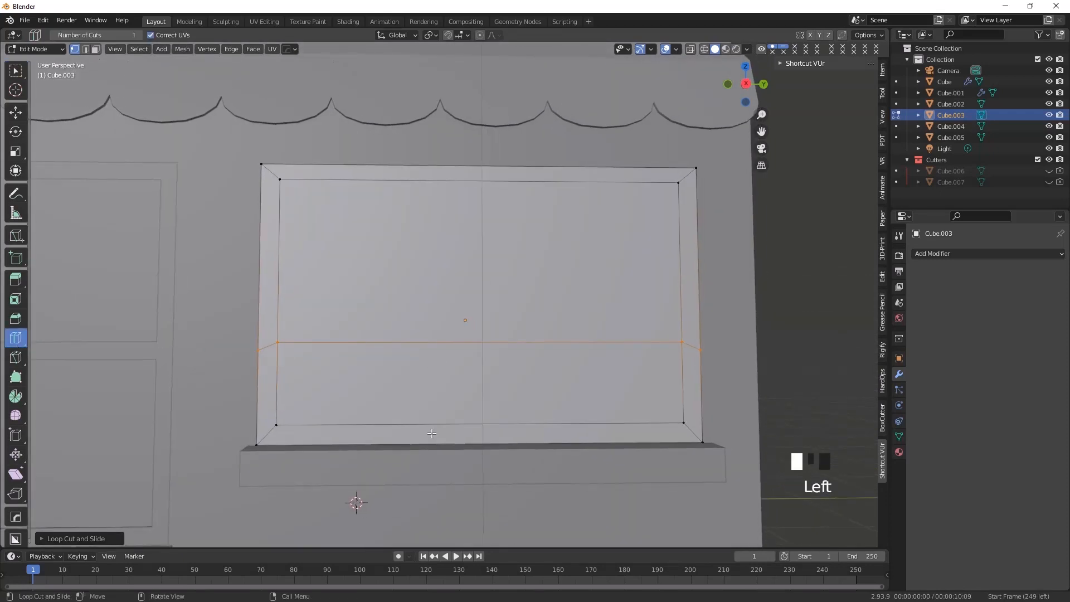
click(482, 427)
scroll(485, 390, down, 1)
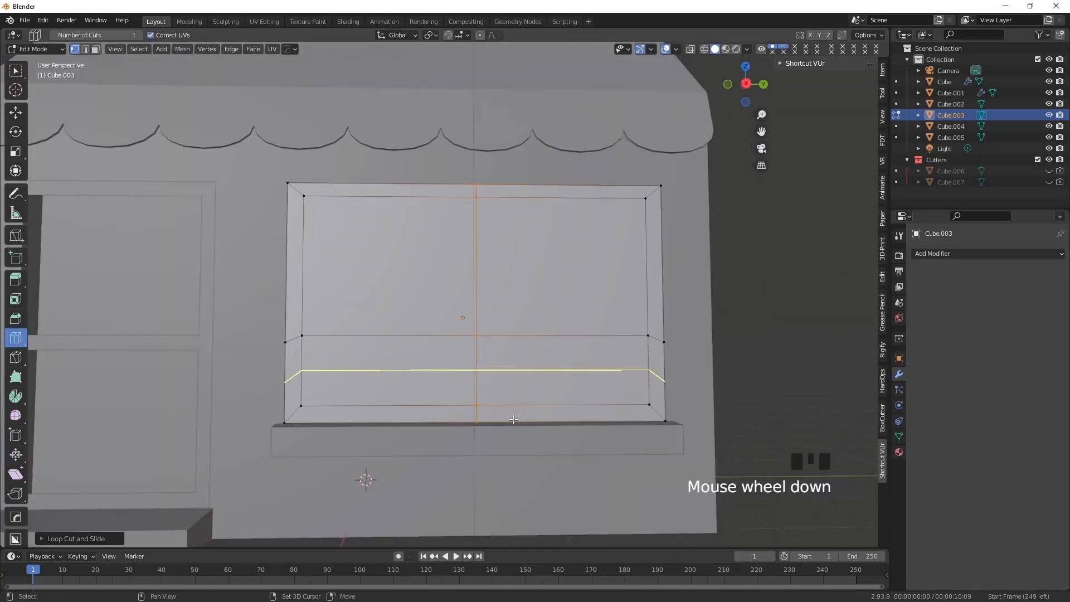
shift+middle_drag(501, 368, 553, 334)
click(15, 70)
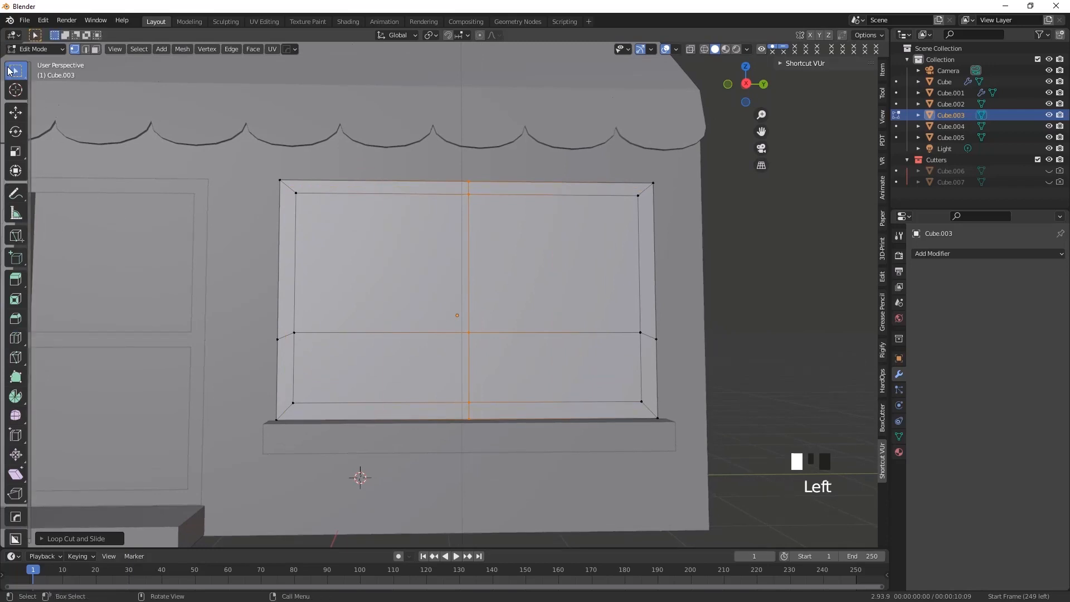
click(377, 338)
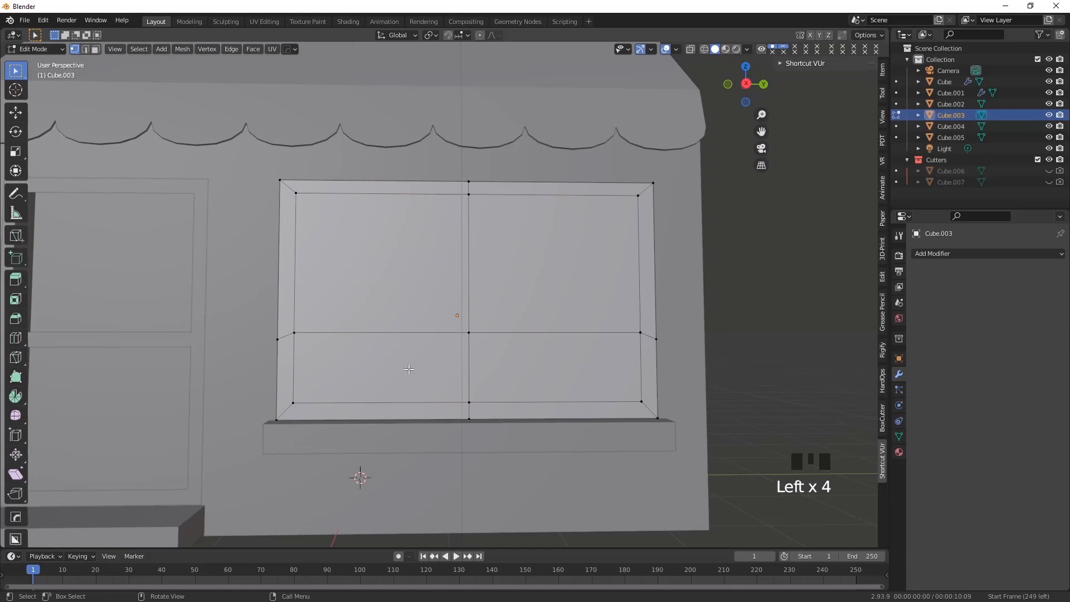
In edge selection, dissolve the vertical centre edge above the window's horizontal cut, leaving one large upper pane
scroll(442, 399, down, 1)
middle_drag(441, 400, 423, 321)
click(424, 321)
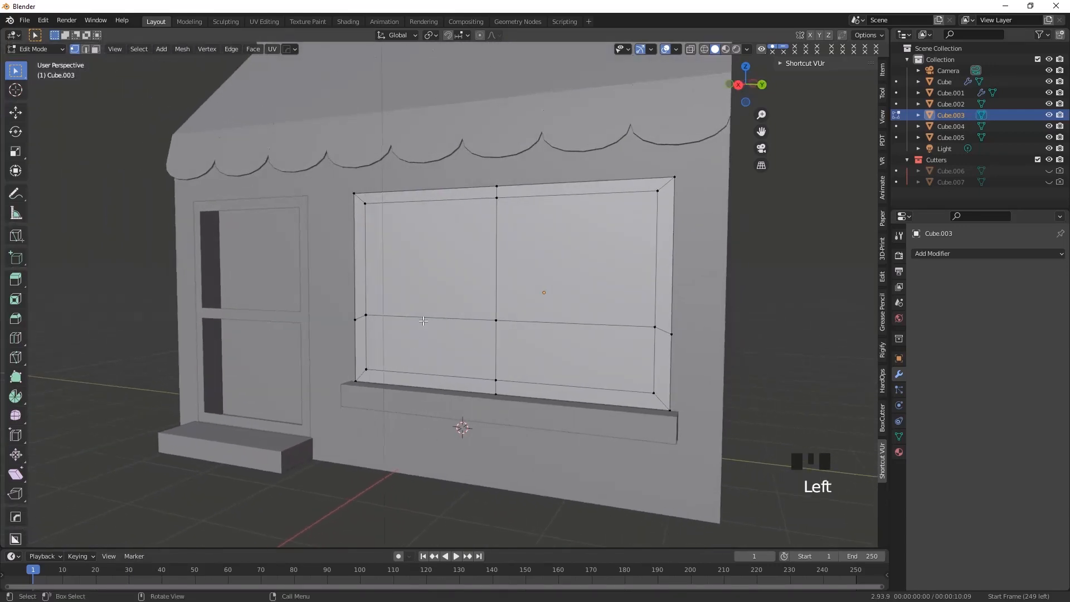
click(86, 50)
shift+click(555, 322)
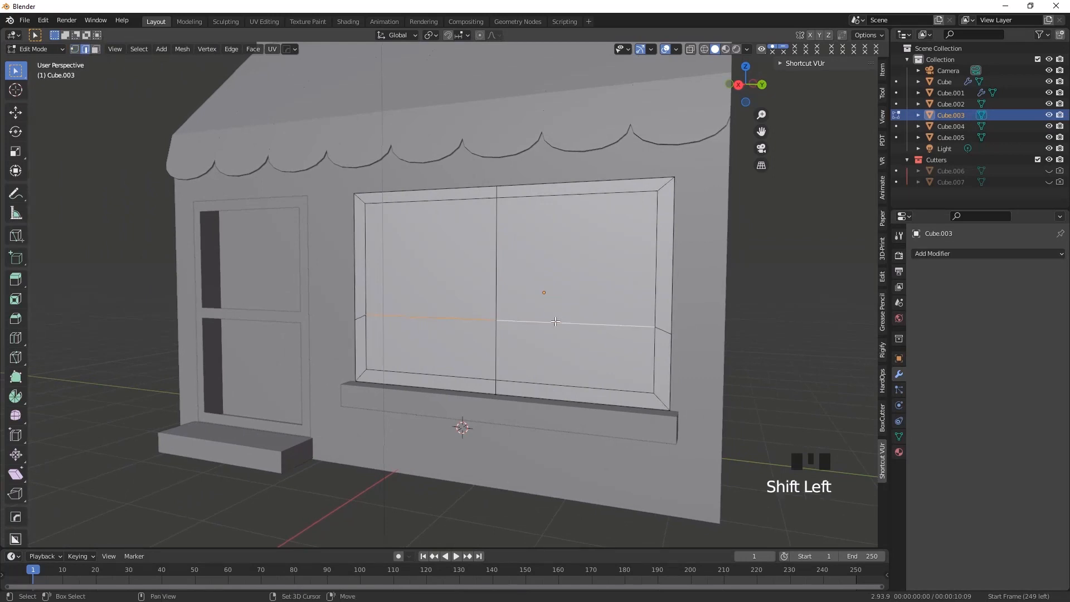
shift+click(495, 361)
middle_drag(494, 361, 443, 268)
click(463, 261)
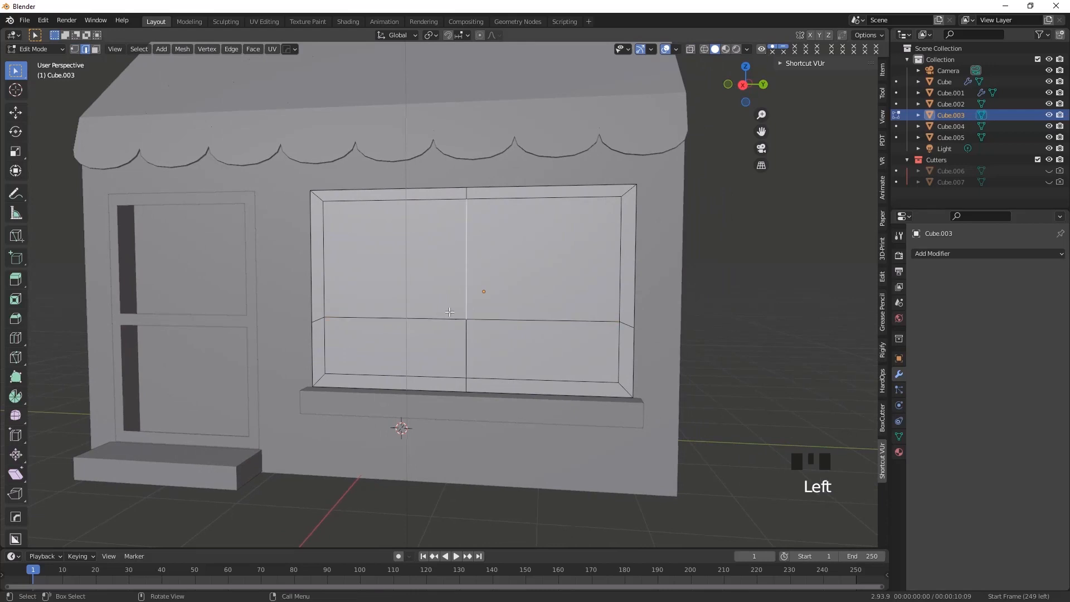
middle_drag(448, 312, 460, 244)
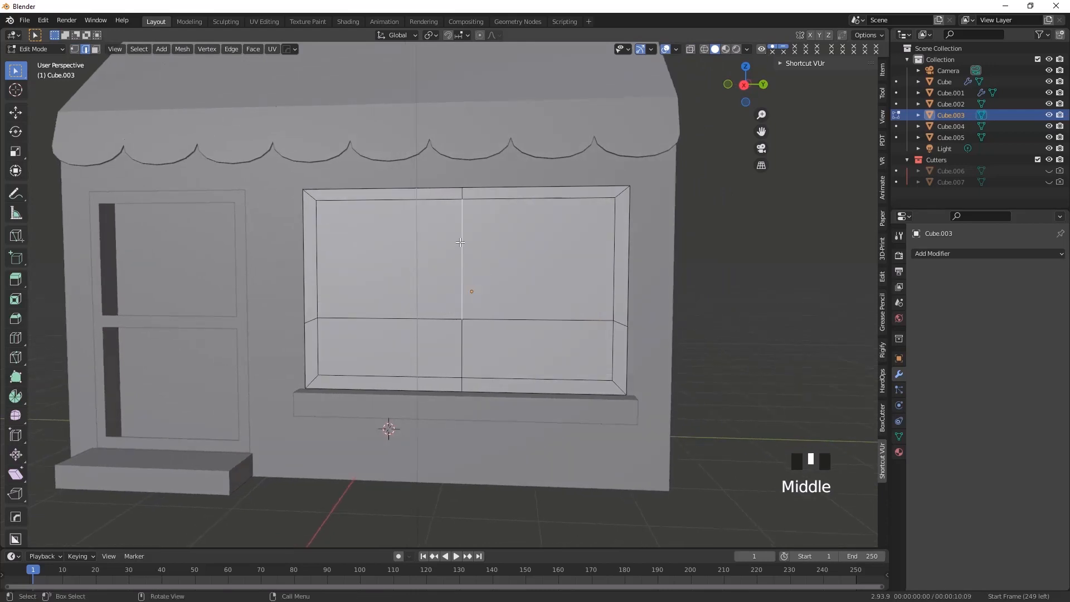
key(ctrl+x)
Select the window's two inner horizontal edges and the lower vertical edge, and bevel them about 0.04 m wide with one segment into T-shaped crossbars
middle_drag(461, 242, 458, 329)
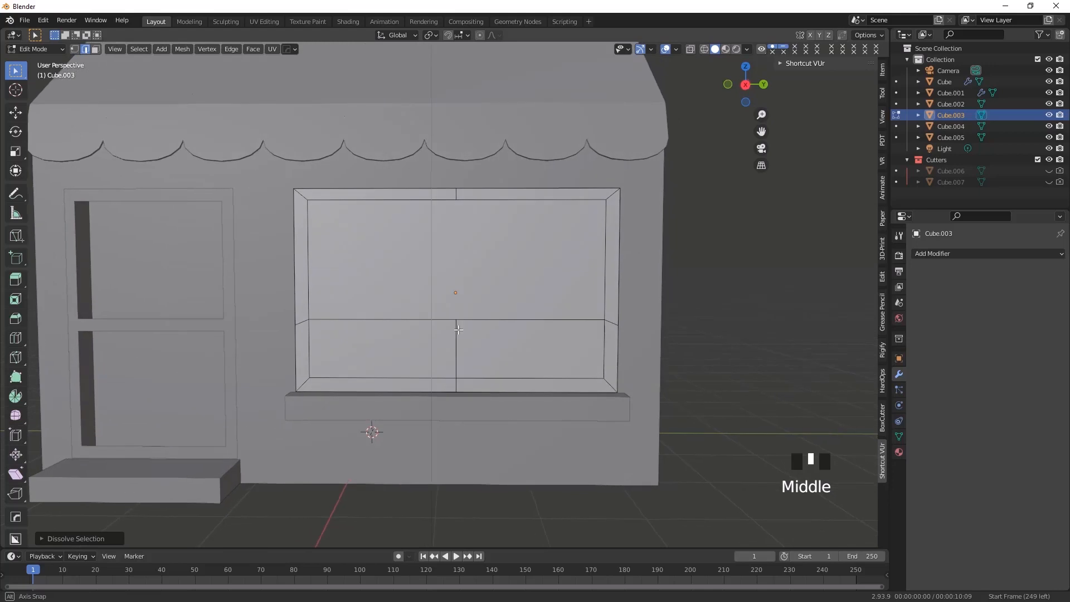
click(407, 322)
shift+click(501, 321)
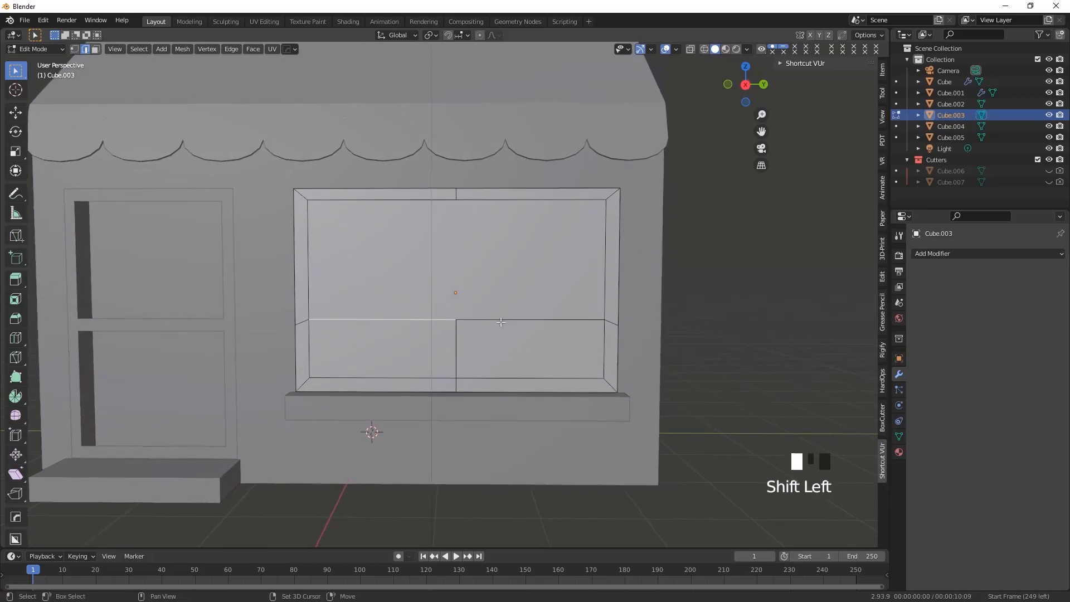
shift+click(456, 350)
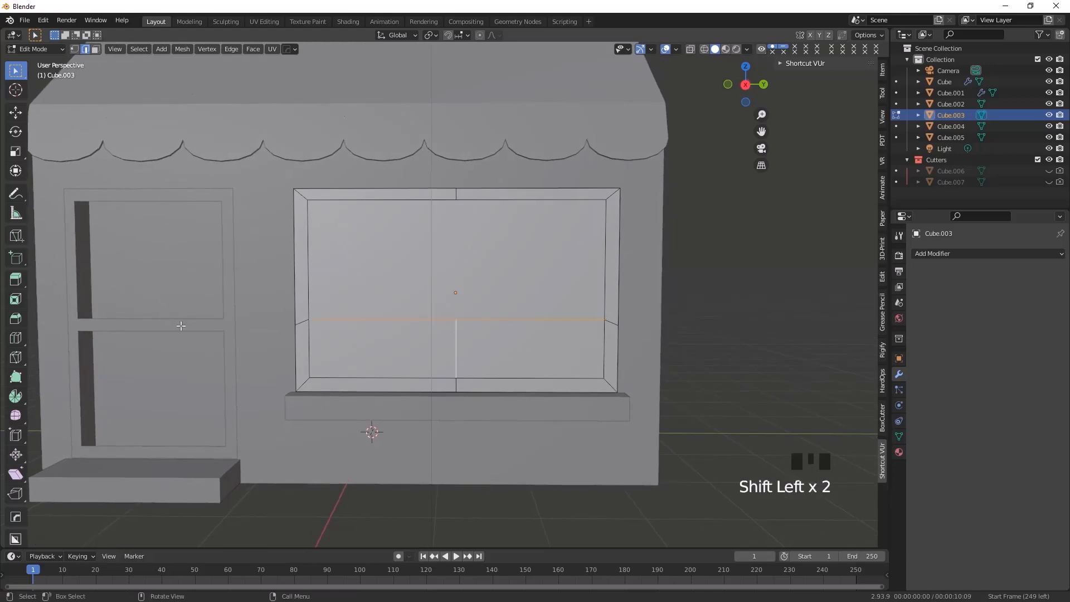
click(19, 321)
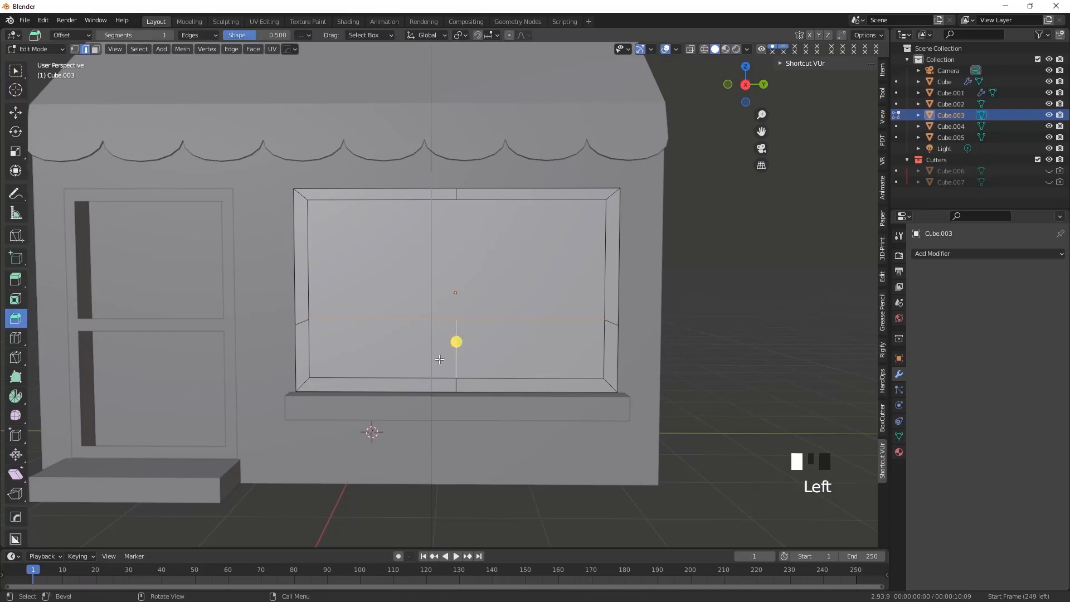
drag(456, 341, 460, 349)
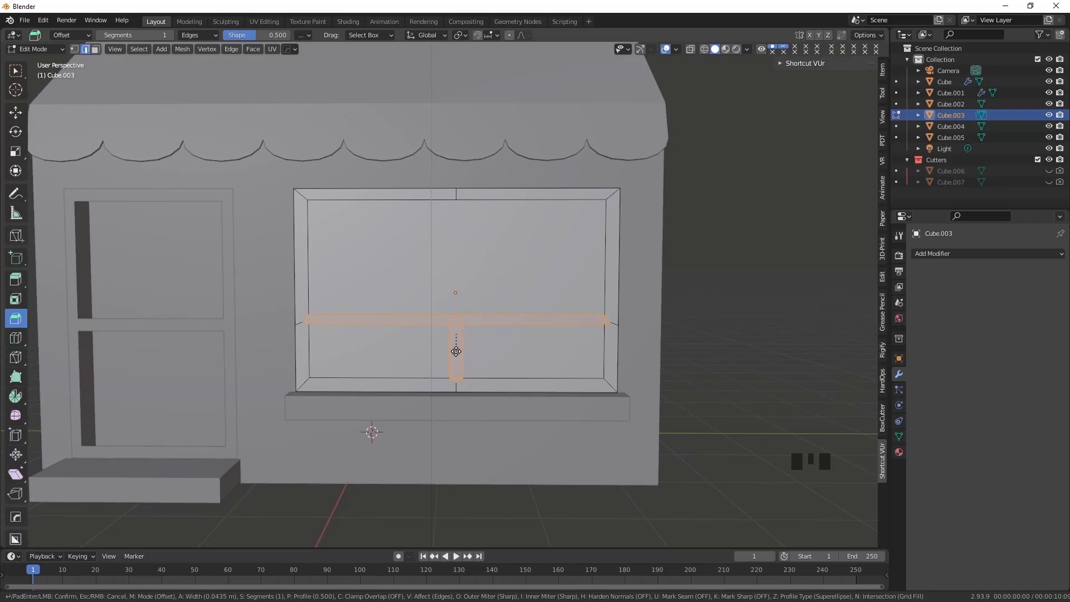
click(455, 351)
middle_drag(449, 347, 450, 344)
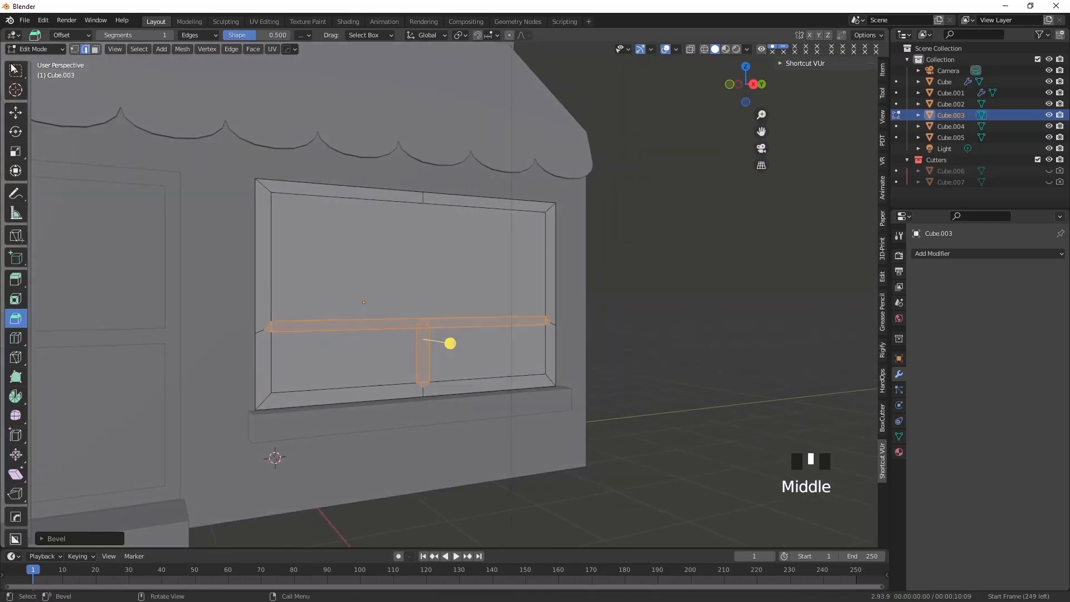
Select the window's upper pane and two lower pane faces in face selection and delete them, leaving an open frame
click(16, 70)
click(684, 356)
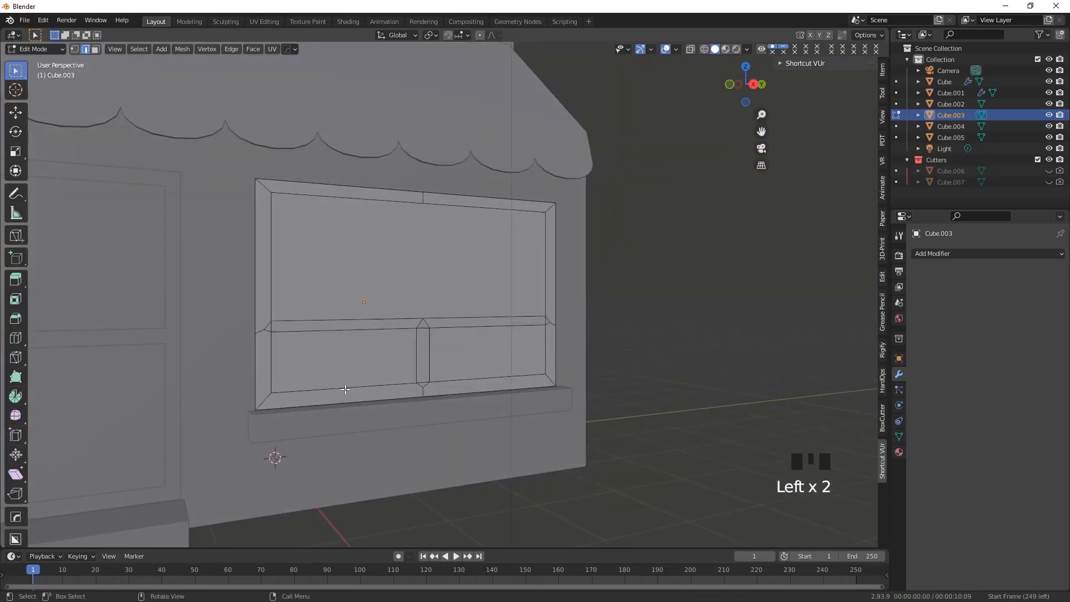
scroll(366, 396, down, 2)
mouse_move(390, 412)
middle_down()
mouse_move(377, 413)
mouse_move(401, 418)
middle_up()
click(373, 346)
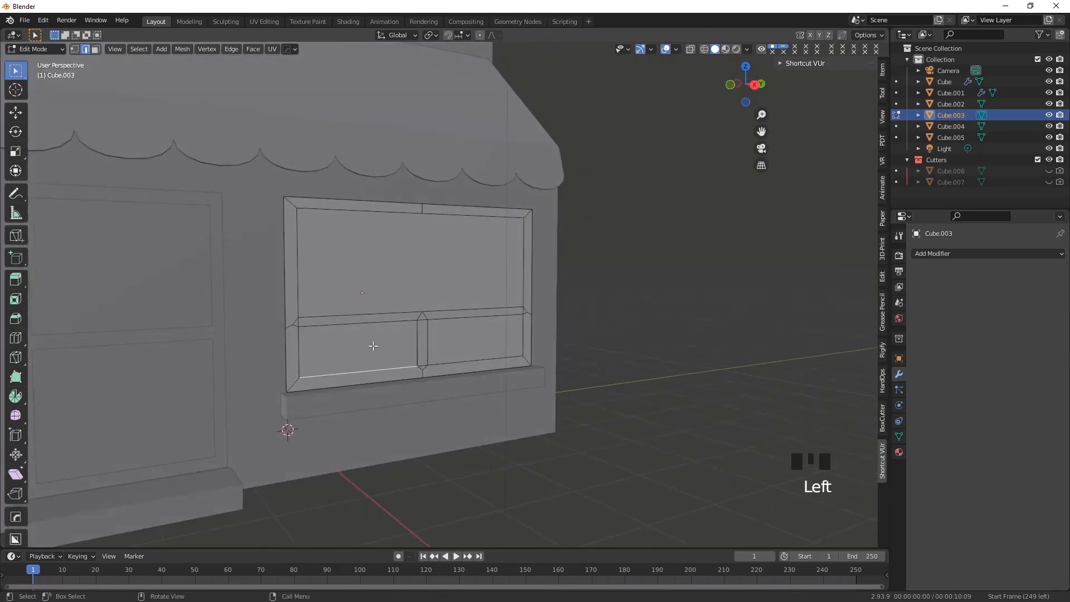
click(96, 49)
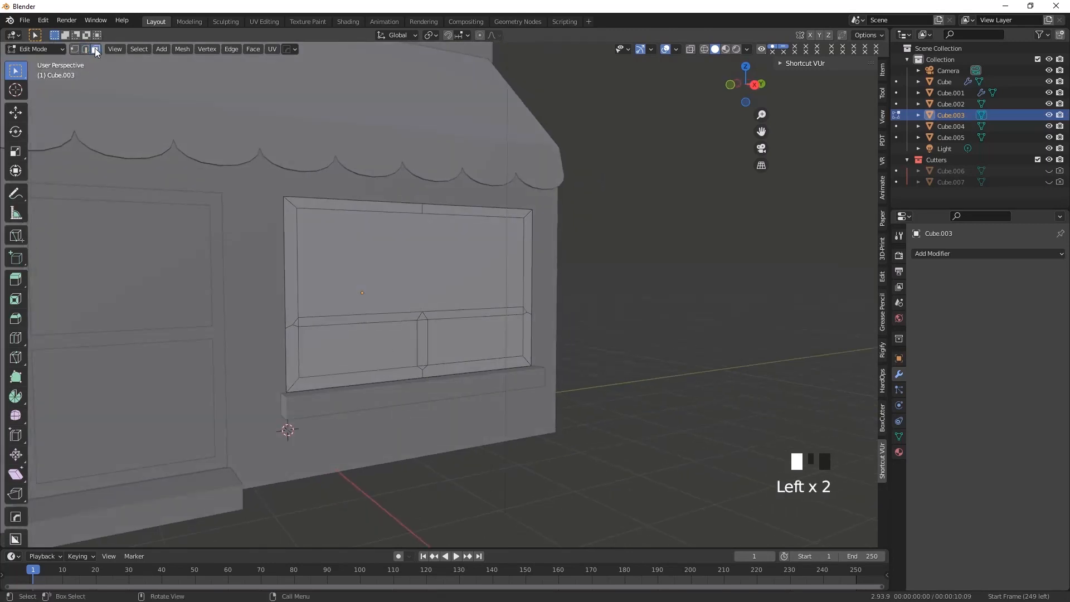
click(401, 262)
shift+click(359, 349)
shift+click(470, 343)
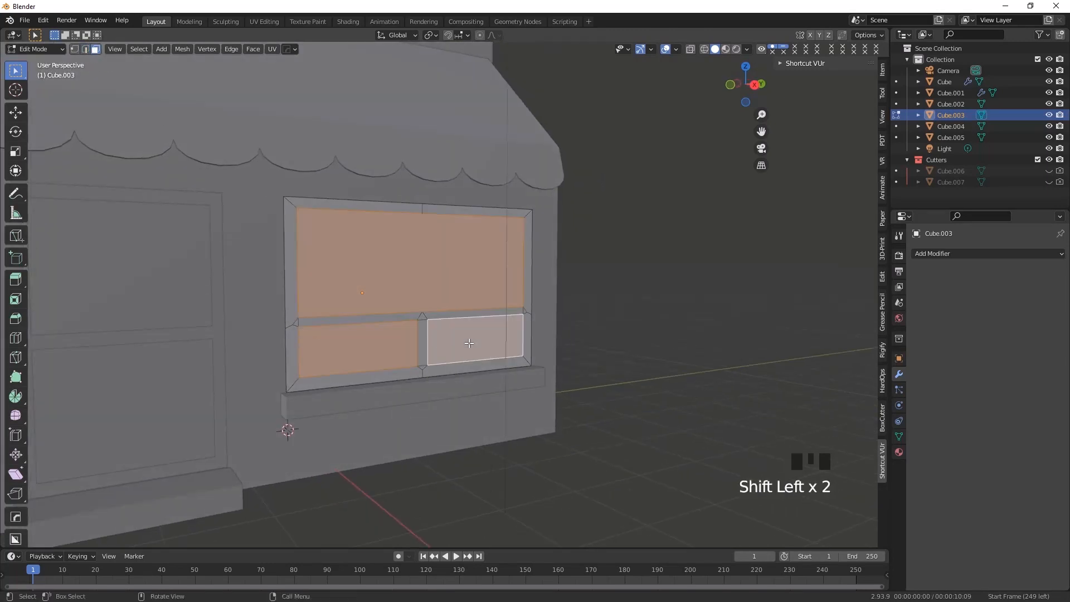
middle_drag(468, 343, 507, 346)
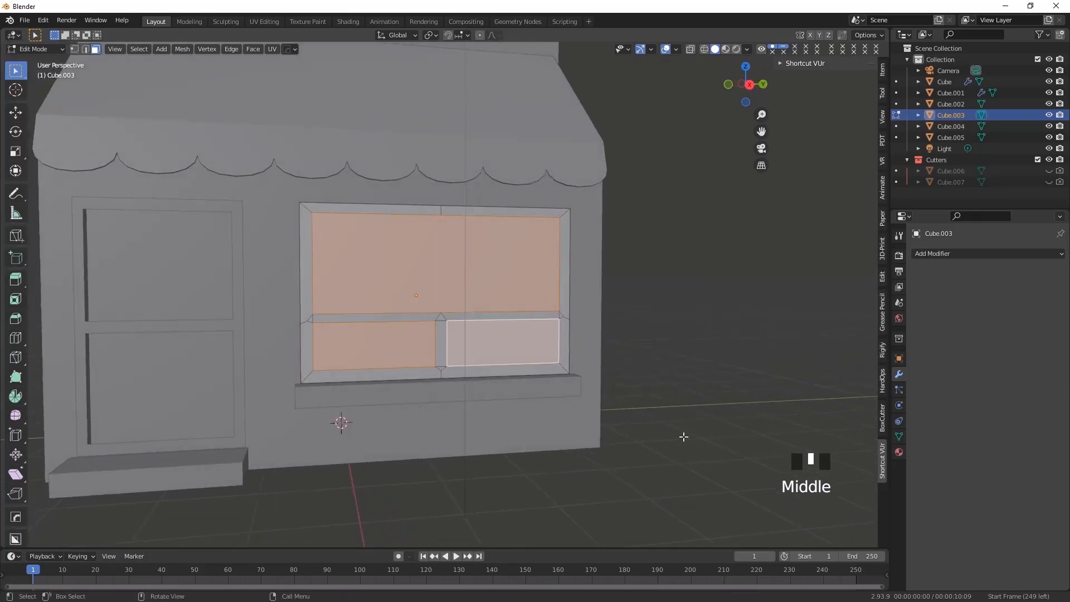
right_click(363, 274)
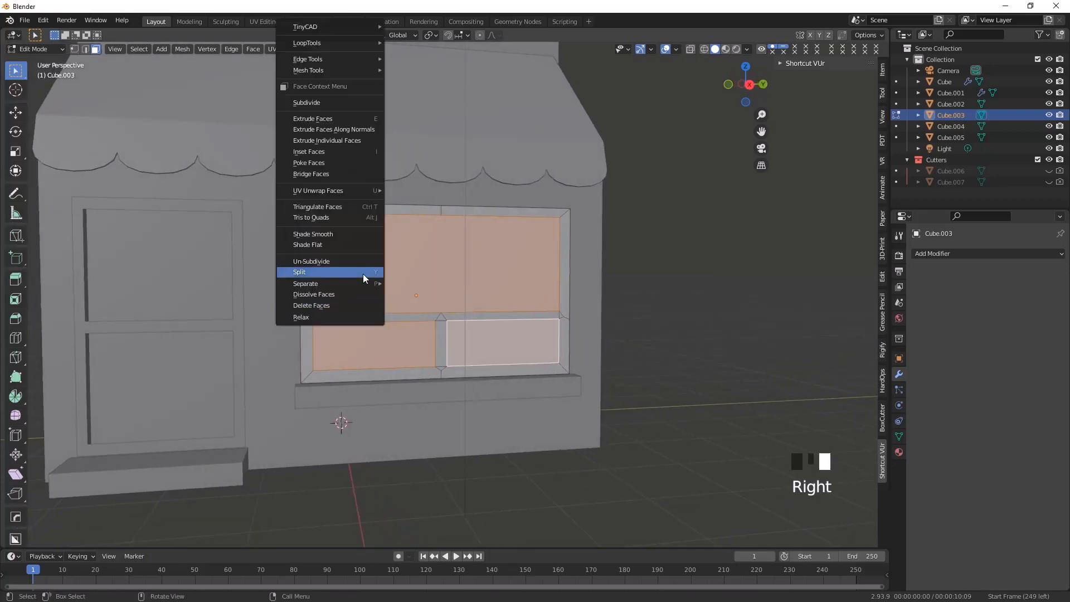
click(316, 306)
Return to Object Mode and select the door frame and window frame together
middle_drag(382, 390, 590, 389)
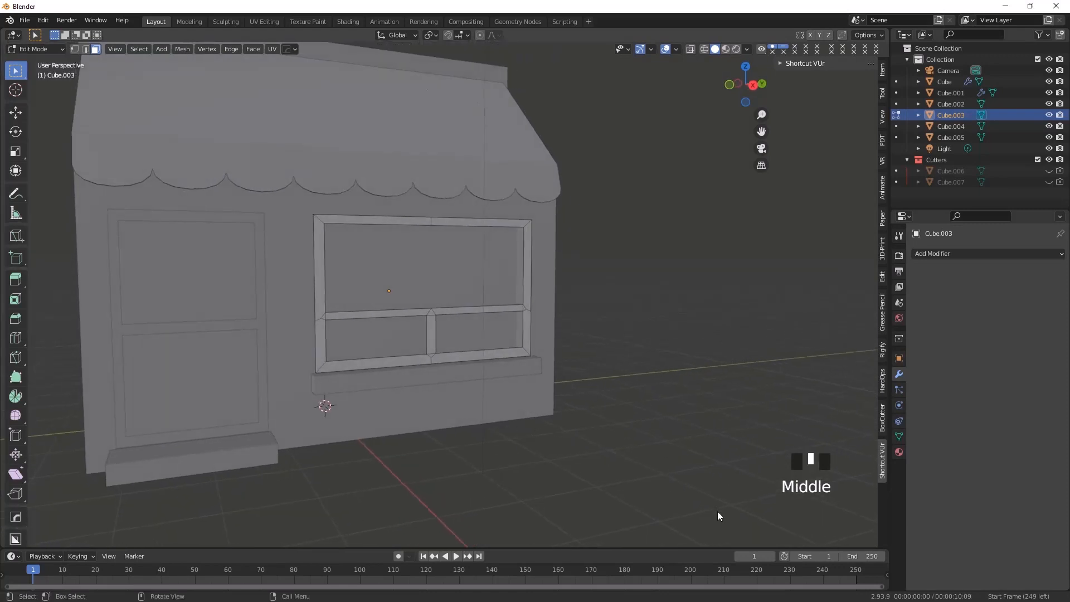
middle_drag(239, 371, 290, 371)
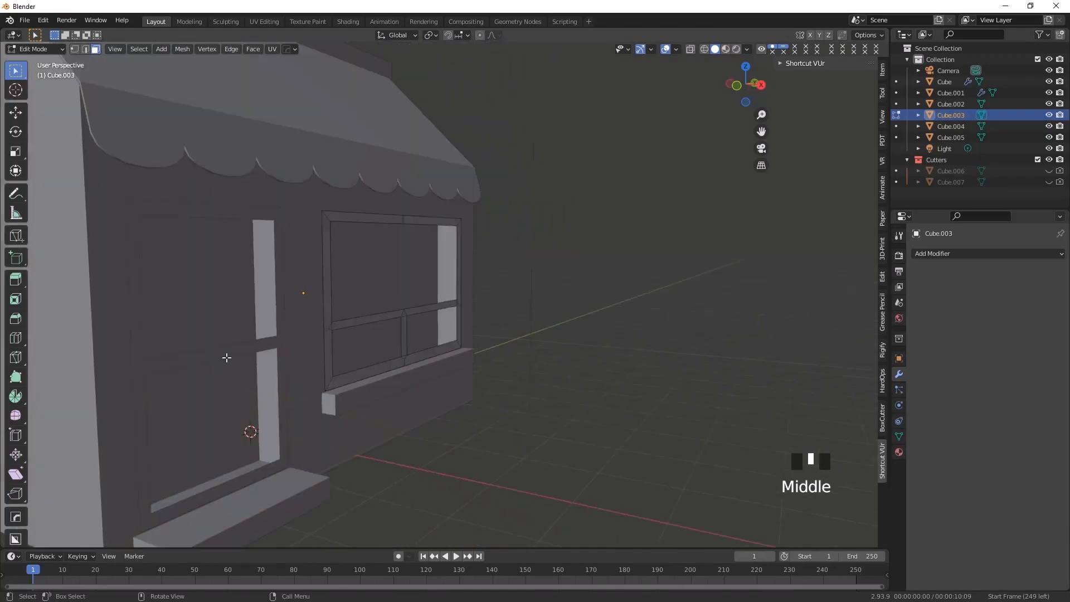
click(225, 382)
scroll(183, 368, down, 2)
click(35, 49)
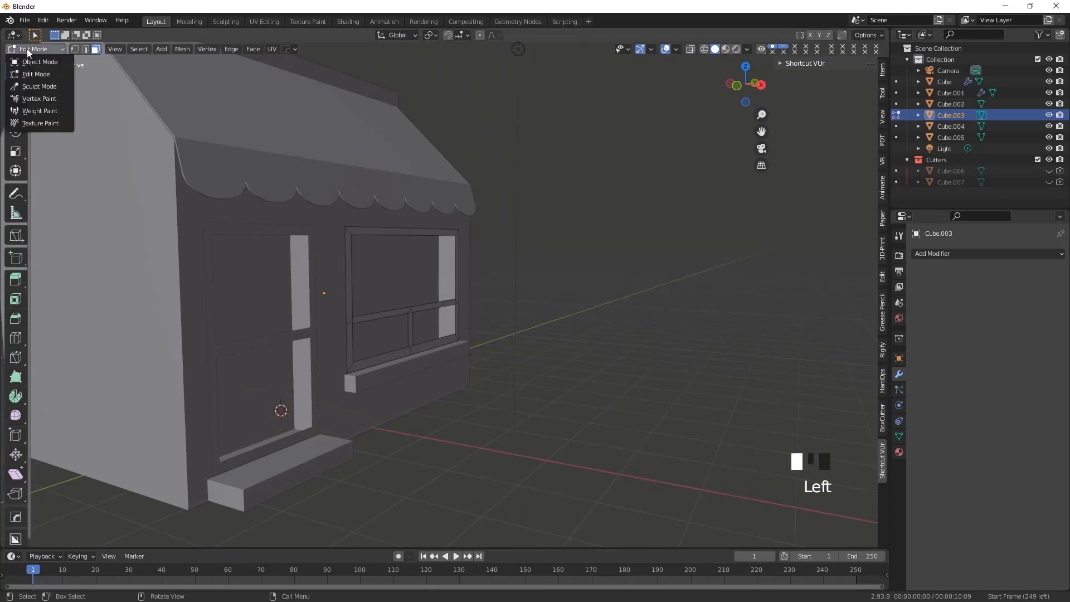
click(34, 64)
click(433, 378)
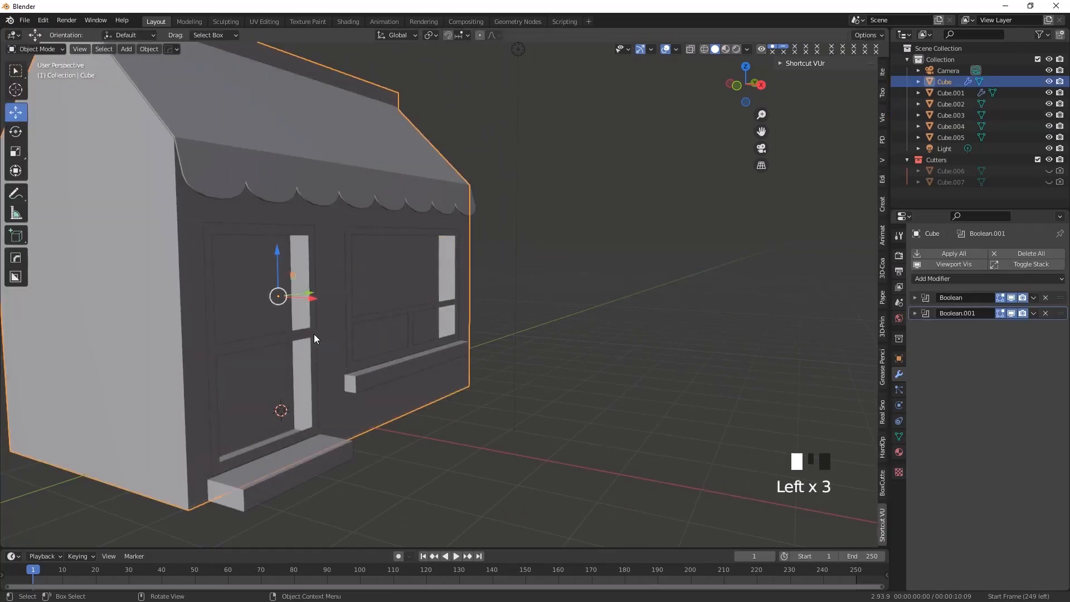
click(313, 338)
shift+click(363, 320)
Move both frames outward along the X axis until they stand clear of the front wall
middle_drag(330, 417, 300, 336)
drag(289, 316, 396, 403)
middle_drag(396, 403, 27, 107)
scroll(370, 382, down, 2)
Enter Edit Mode on both frames and select all of their faces
click(46, 48)
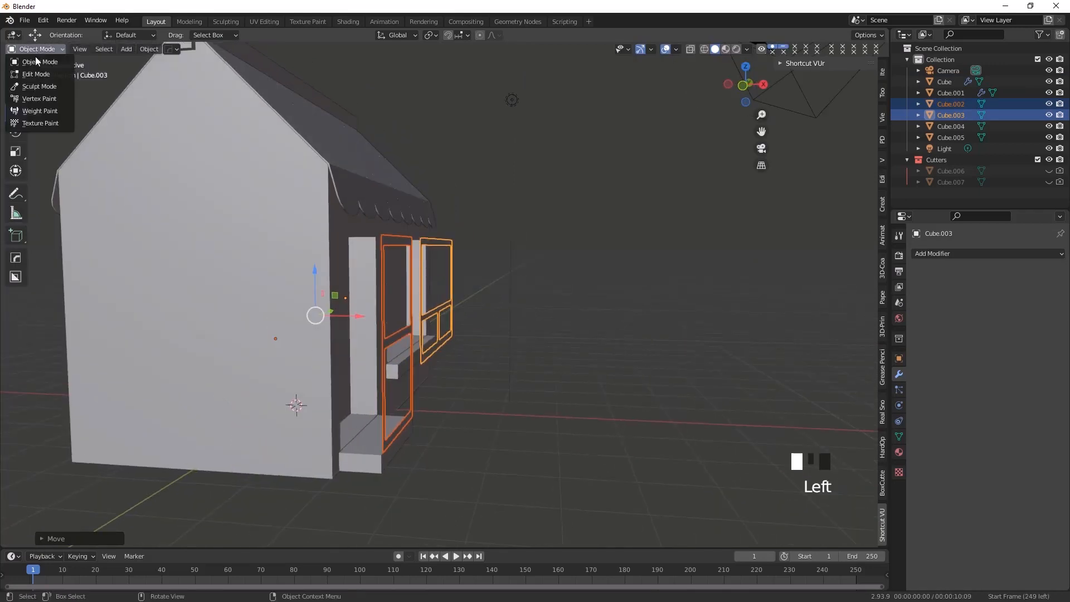
click(27, 66)
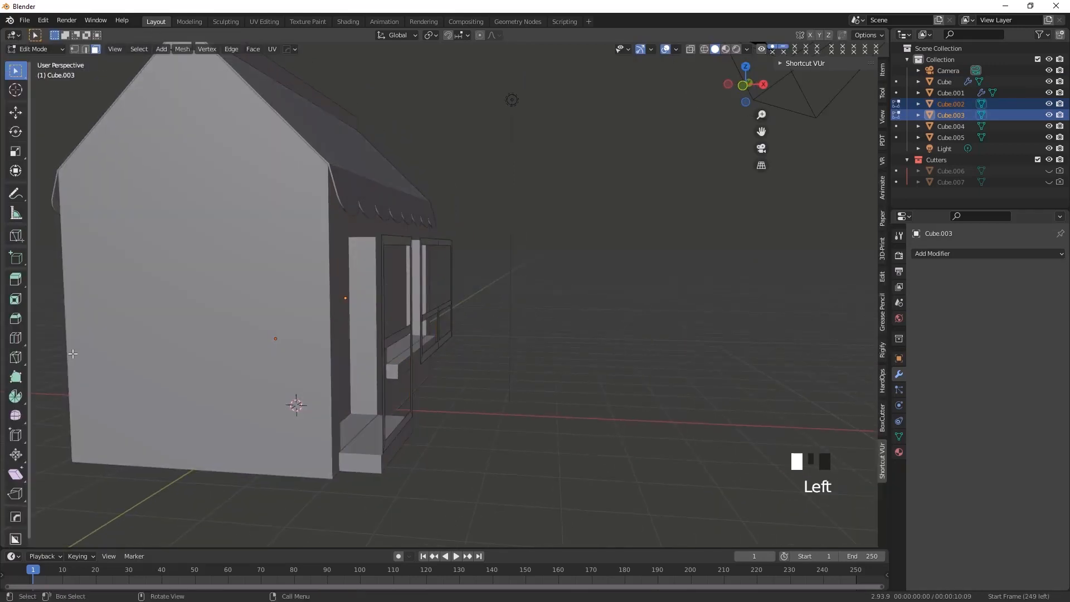
click(15, 281)
middle_drag(513, 413, 534, 427)
click(610, 441)
middle_drag(465, 434, 424, 437)
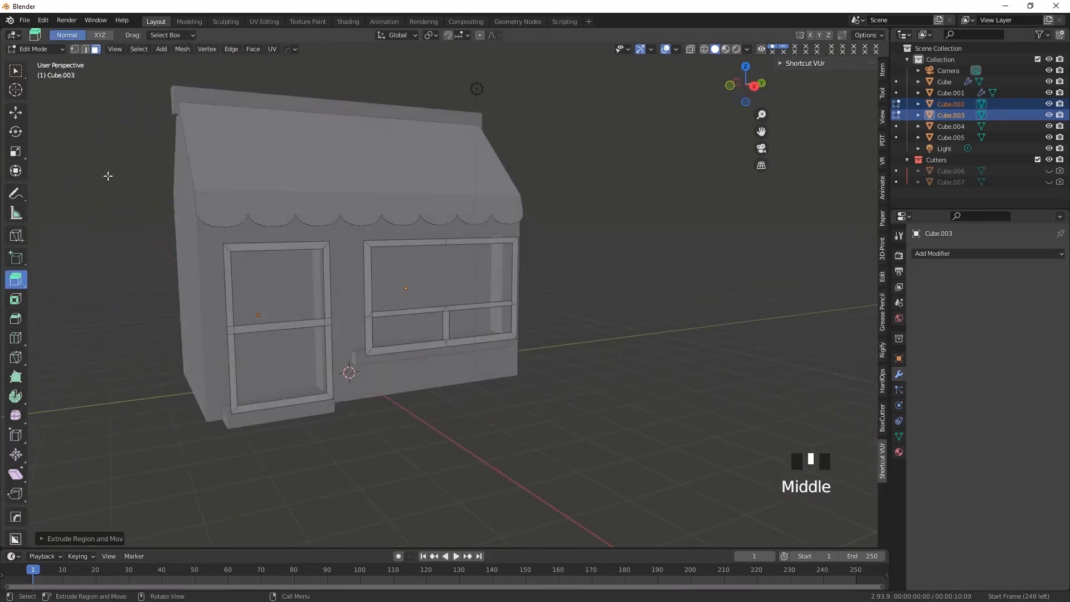
click(15, 70)
drag(187, 188, 596, 444)
Extrude the selected faces of both frames outward slightly to give them thickness, and return to Object Mode
middle_drag(304, 383, 358, 375)
scroll(455, 428, up, 3)
click(15, 279)
drag(446, 311, 452, 312)
click(23, 81)
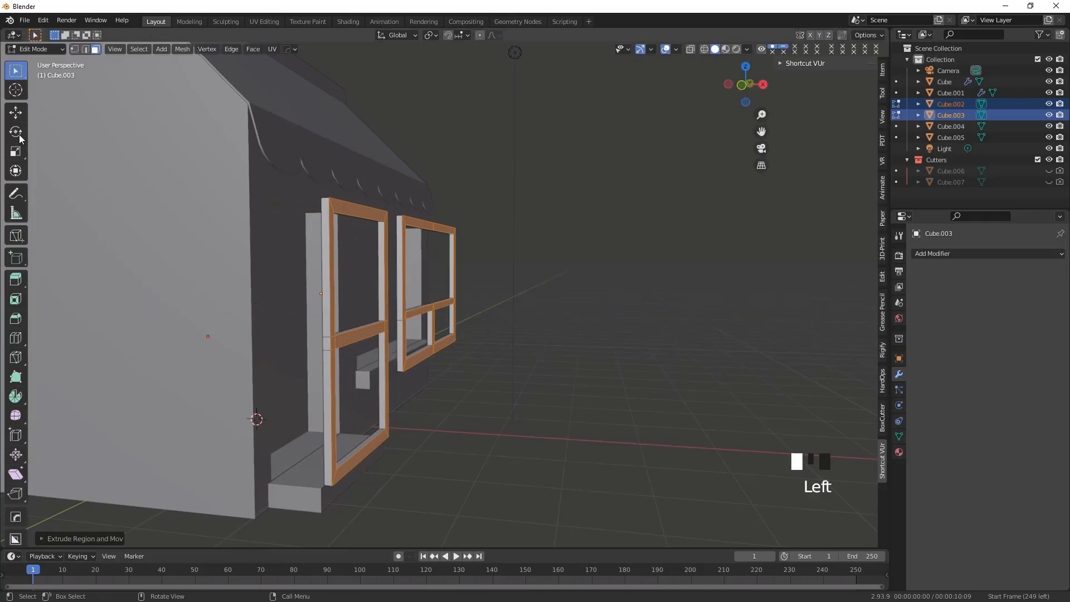
click(46, 51)
click(44, 63)
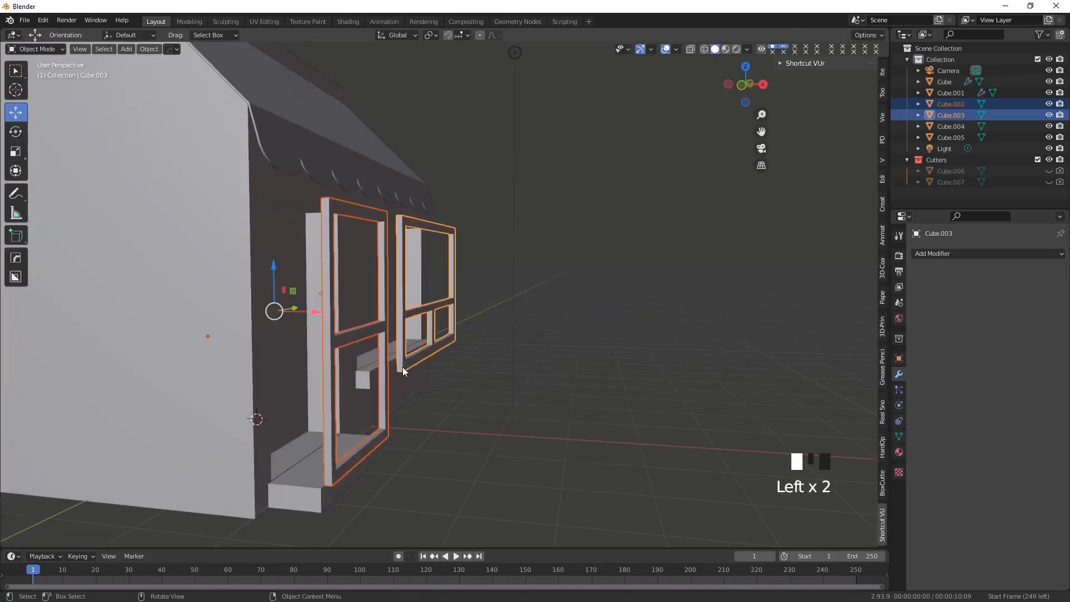
middle_drag(287, 396, 299, 329)
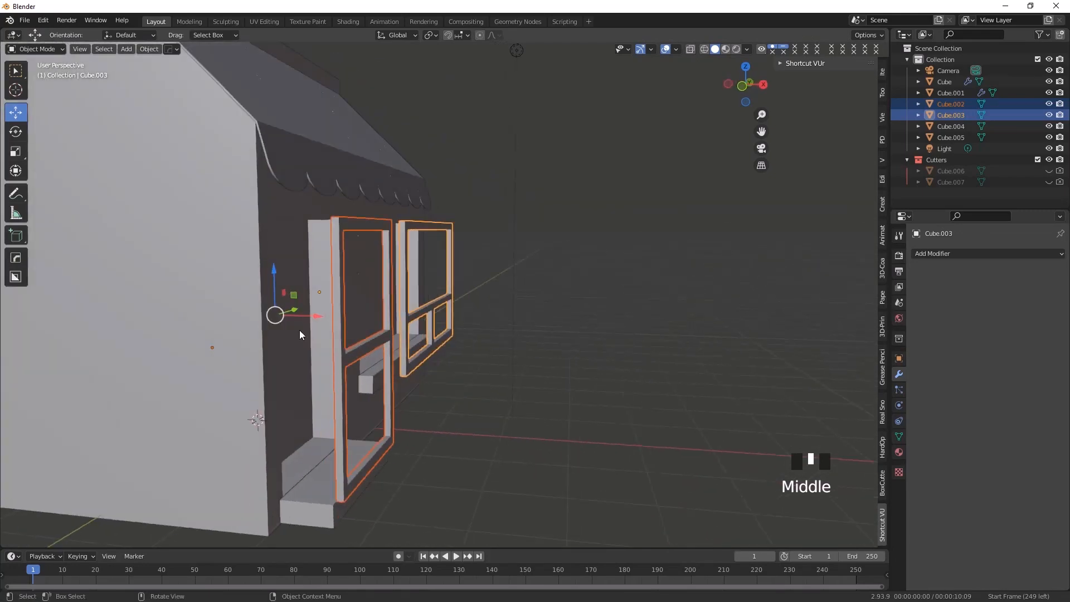
Move the door and window frames back along the X axis into the openings of the front wall
drag(316, 319, 269, 313)
middle_drag(392, 436, 267, 410)
click(257, 377)
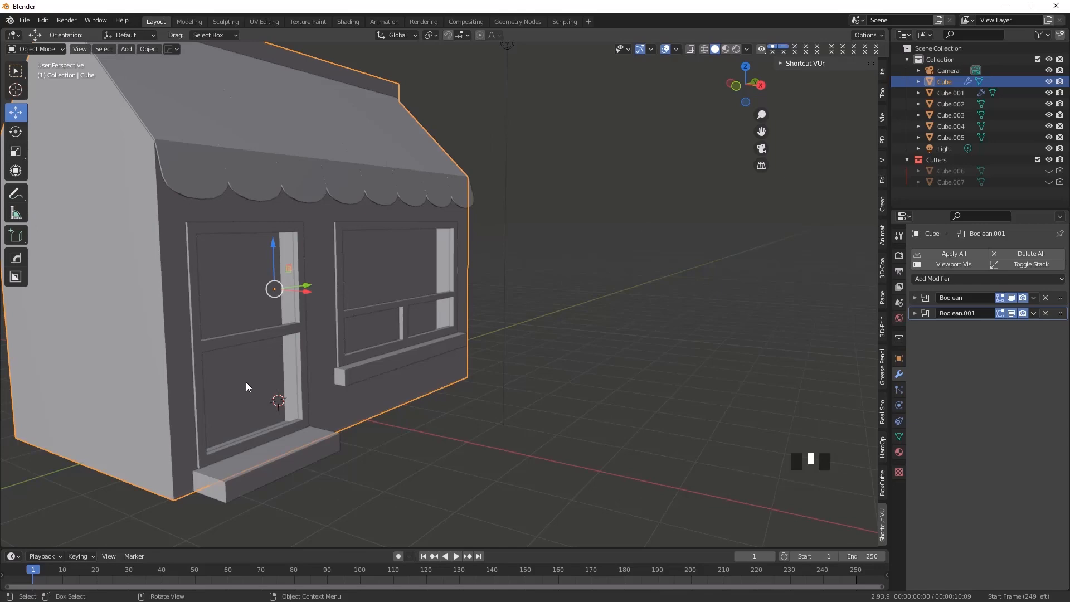
scroll(252, 424, down, 3)
middle_drag(275, 437, 302, 409)
scroll(234, 399, up, 2)
scroll(303, 409, down, 2)
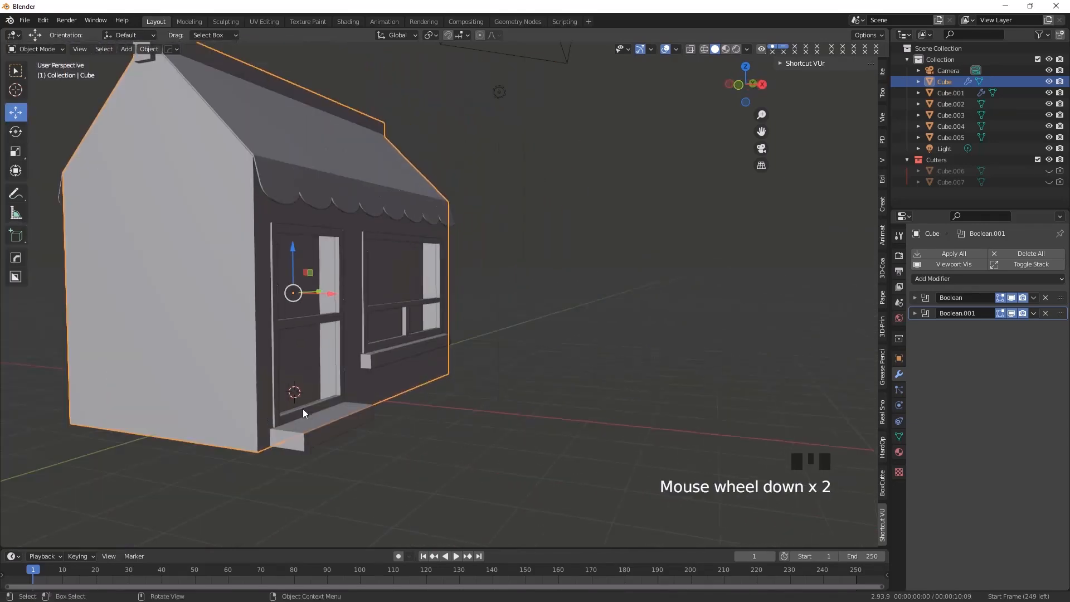
Show the two hidden cutter objects to check them against the building, and hide them again
click(1047, 170)
click(1047, 182)
click(296, 360)
mouse_move(312, 373)
middle_down()
mouse_move(350, 380)
mouse_move(304, 394)
mouse_move(338, 393)
mouse_move(316, 390)
middle_up()
click(1048, 171)
click(1048, 182)
Examine how the door and window frames sit in the front wall, in both solid and wireframe display
middle_drag(376, 403, 346, 392)
scroll(276, 377, up, 2)
click(216, 367)
middle_drag(241, 410, 269, 437)
scroll(268, 437, down, 1)
click(281, 352)
middle_drag(280, 351, 286, 444)
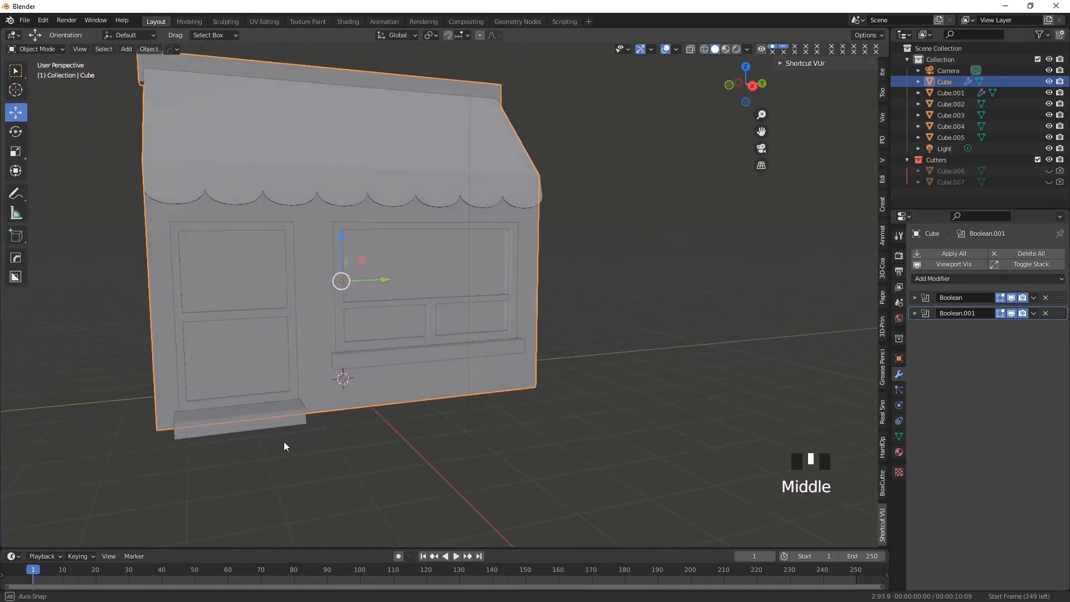
click(704, 49)
click(212, 339)
click(215, 342)
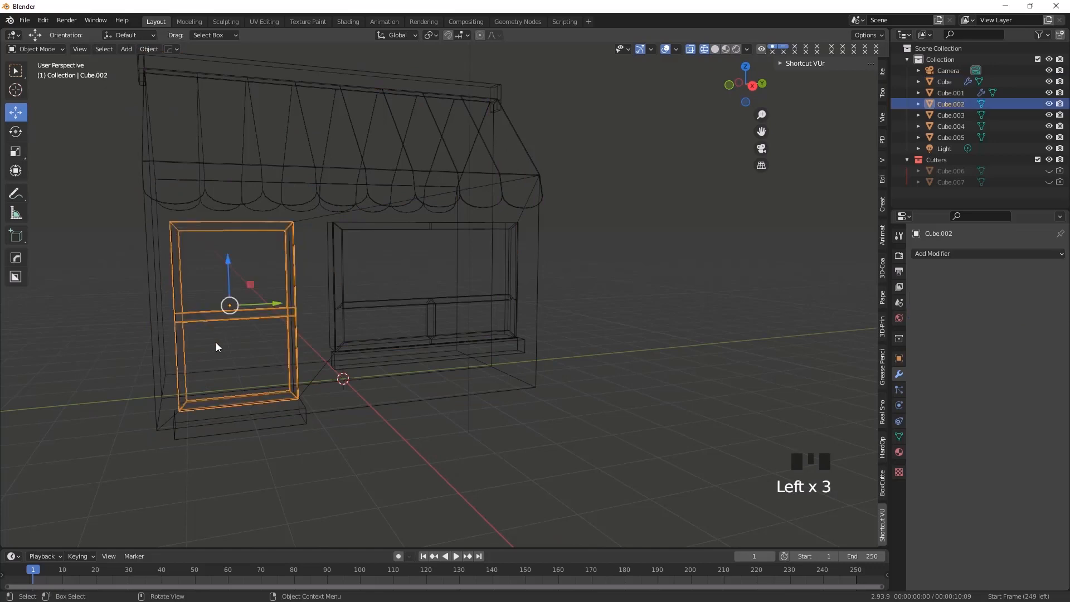
click(715, 49)
scroll(234, 377, up, 2)
mouse_move(234, 377)
middle_down()
mouse_move(259, 410)
mouse_move(295, 409)
mouse_move(302, 428)
mouse_move(311, 405)
mouse_move(243, 424)
mouse_move(226, 392)
mouse_move(358, 432)
mouse_move(370, 415)
mouse_move(351, 430)
middle_up()
scroll(226, 391, up, 1)
scroll(256, 392, up, 1)
shift+middle_drag(256, 392, 290, 413)
Switch to the right orthographic view and add a plane mesh to the scene
key(KP_3)
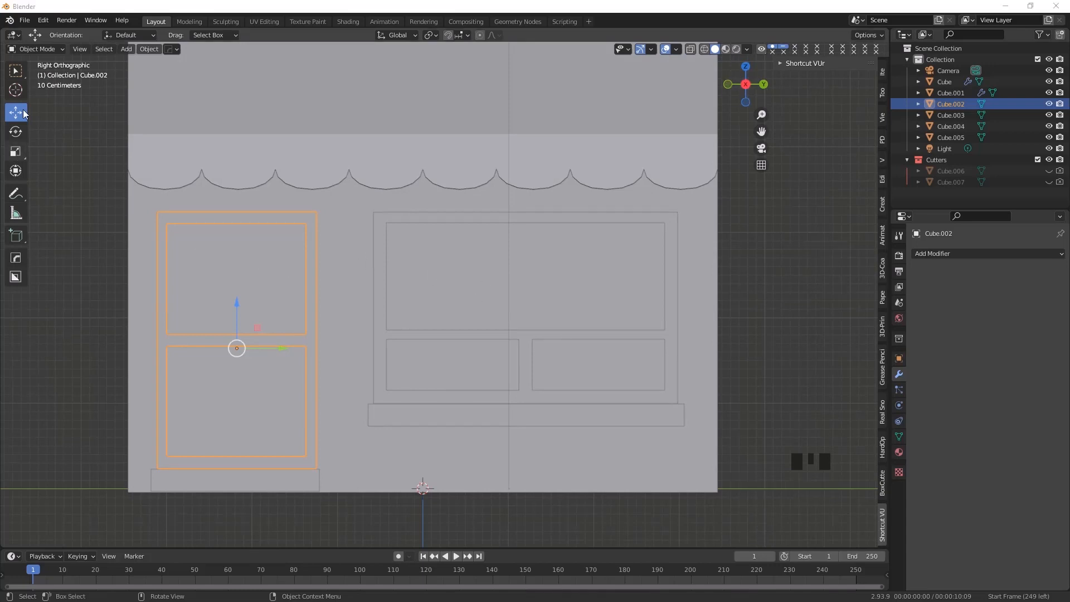
click(126, 49)
mouse_move(145, 62)
click(129, 50)
mouse_move(142, 62)
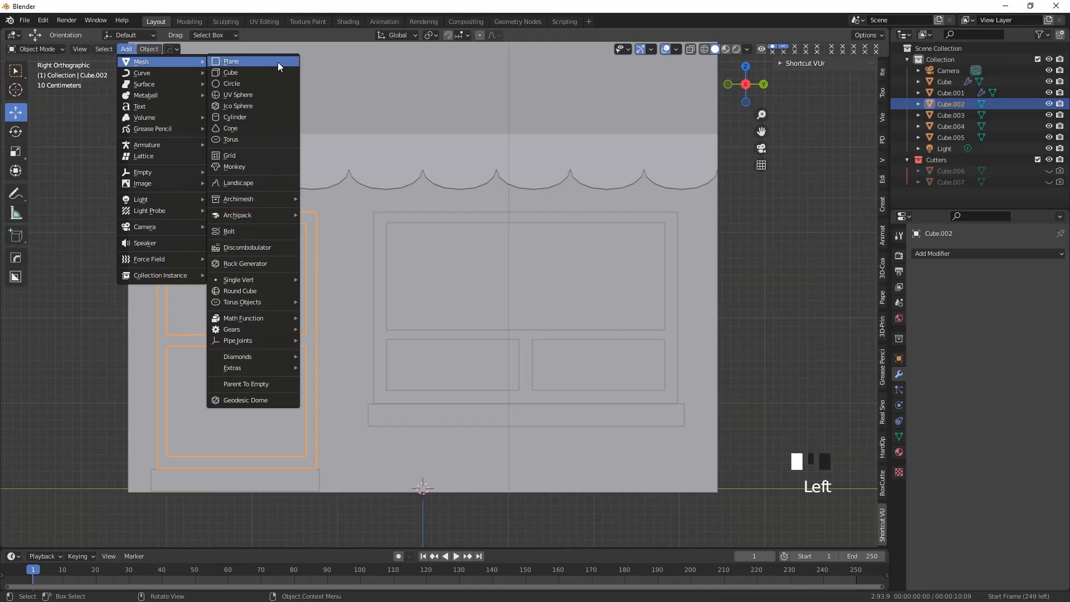
click(228, 61)
Move the plane out along the X axis in front of the shop and raise it above the ground
scroll(343, 326, down, 5)
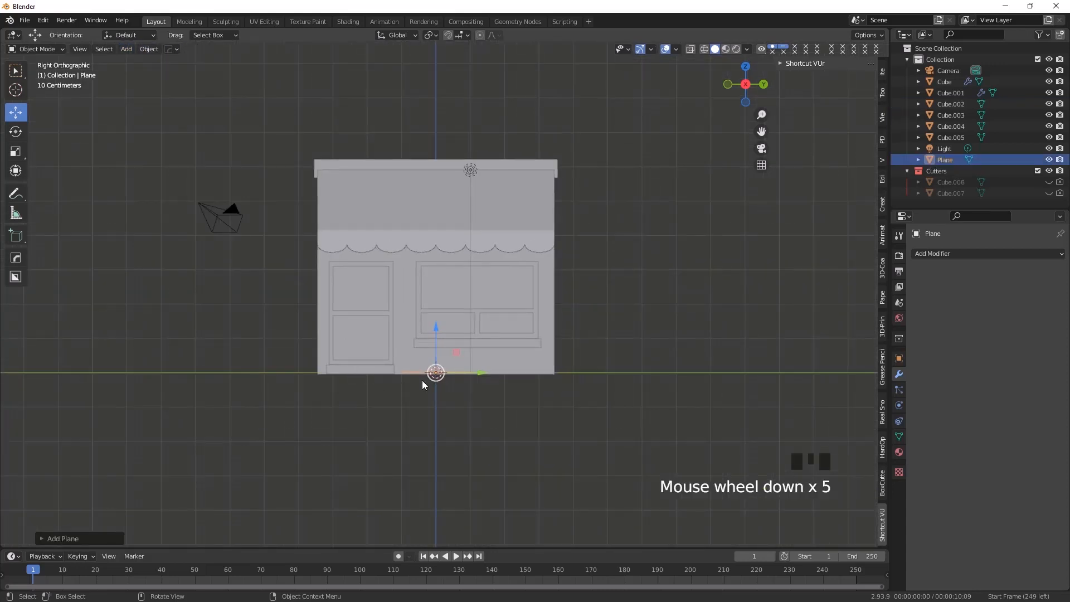
middle_drag(422, 380, 439, 382)
drag(402, 371, 530, 401)
middle_drag(530, 401, 481, 444)
scroll(449, 420, up, 2)
drag(521, 367, 527, 273)
middle_drag(432, 439, 512, 355)
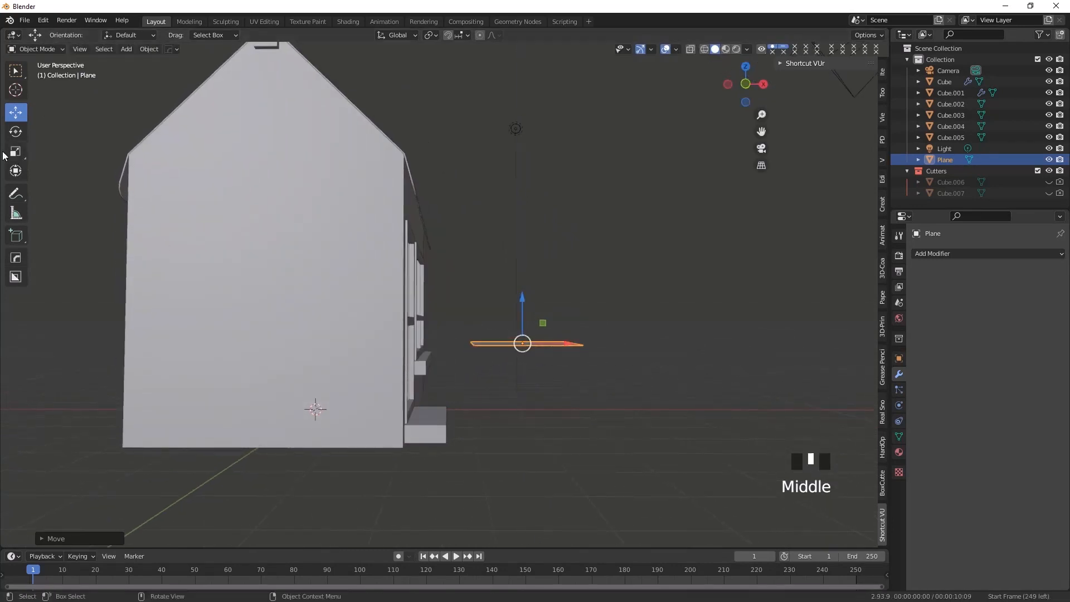
click(16, 132)
drag(564, 315, 564, 407)
middle_drag(564, 406, 504, 407)
key(ctrl+z)
Rotate the plane exactly 90° about the Y axis so that it stands parallel to the front wall
key(KP_3)
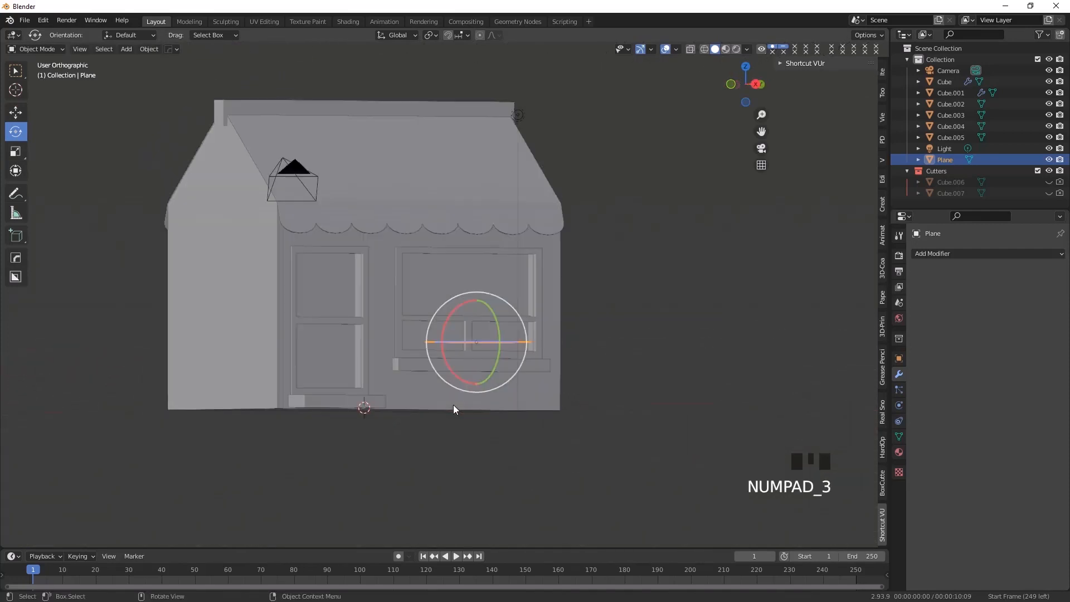
middle_drag(506, 383, 417, 384)
click(753, 83)
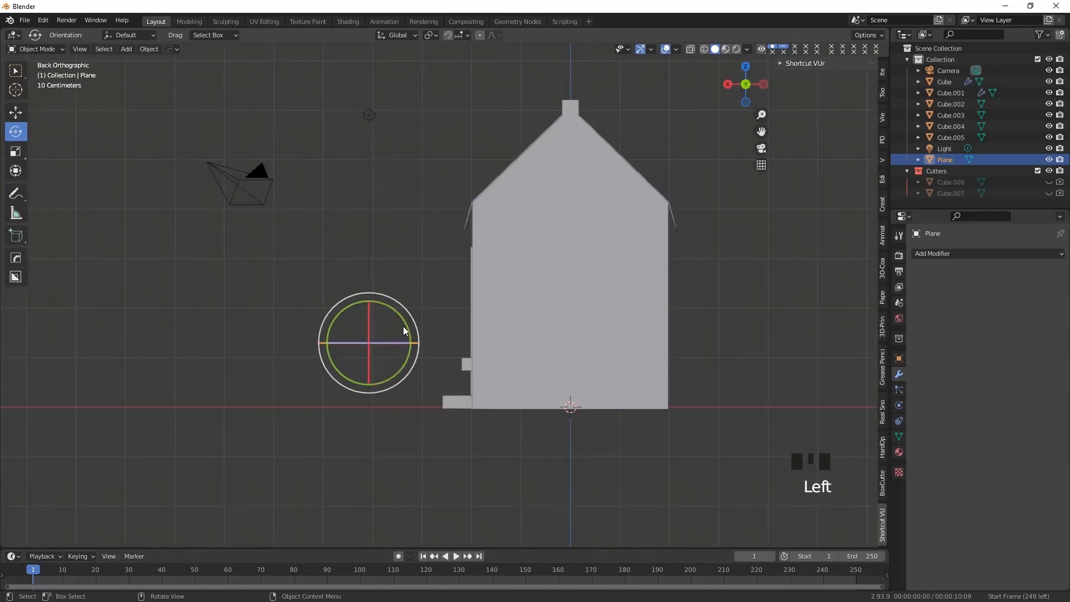
drag(343, 315, 273, 409)
click(61, 538)
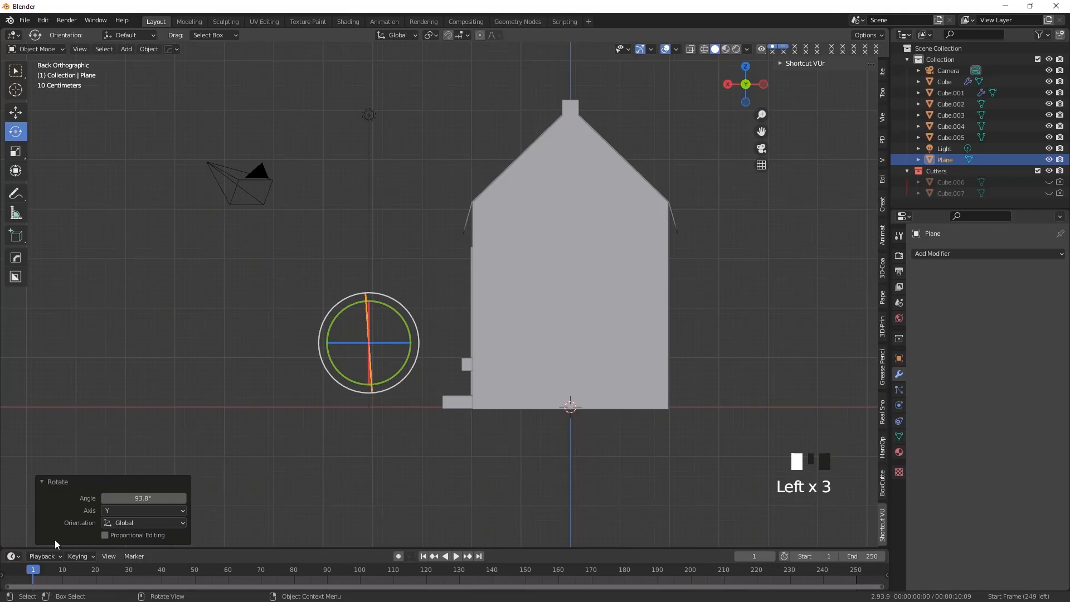
click(142, 497)
text(90)
key(Return)
Turn on X-ray and place the plane over the door, moving it about -2.04 m in Y and 0.89 m up
click(16, 112)
middle_drag(330, 358, 406, 383)
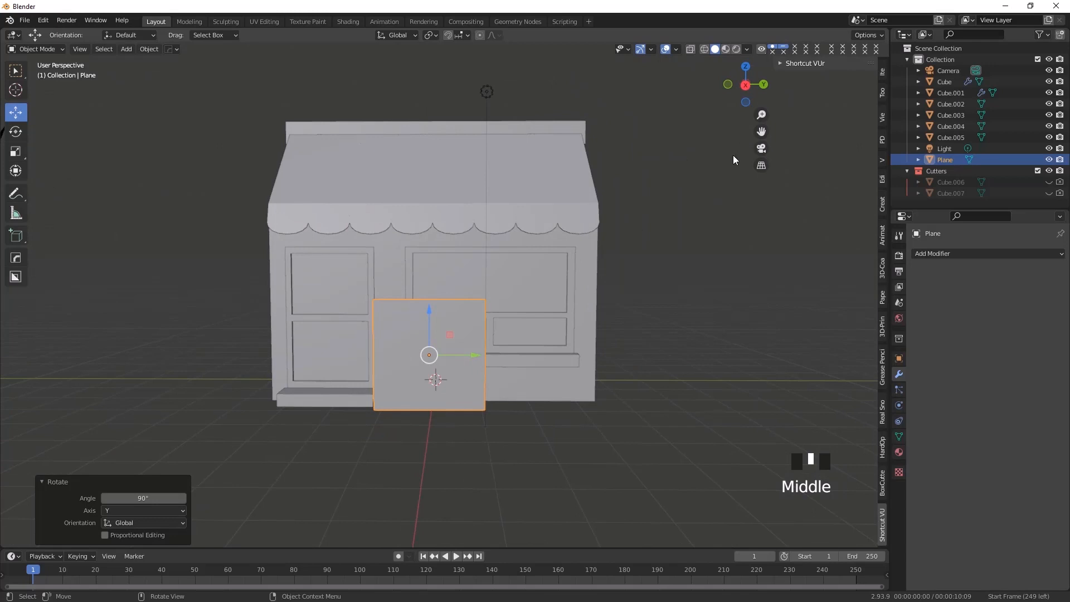
key(KP_3)
drag(475, 336, 375, 337)
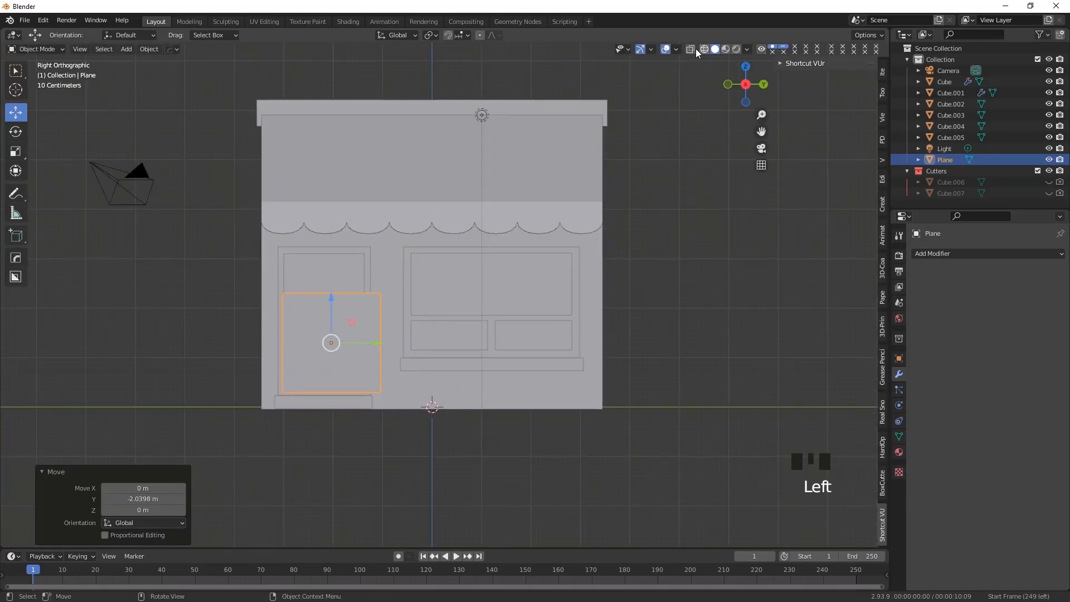
click(691, 49)
scroll(321, 314, up, 3)
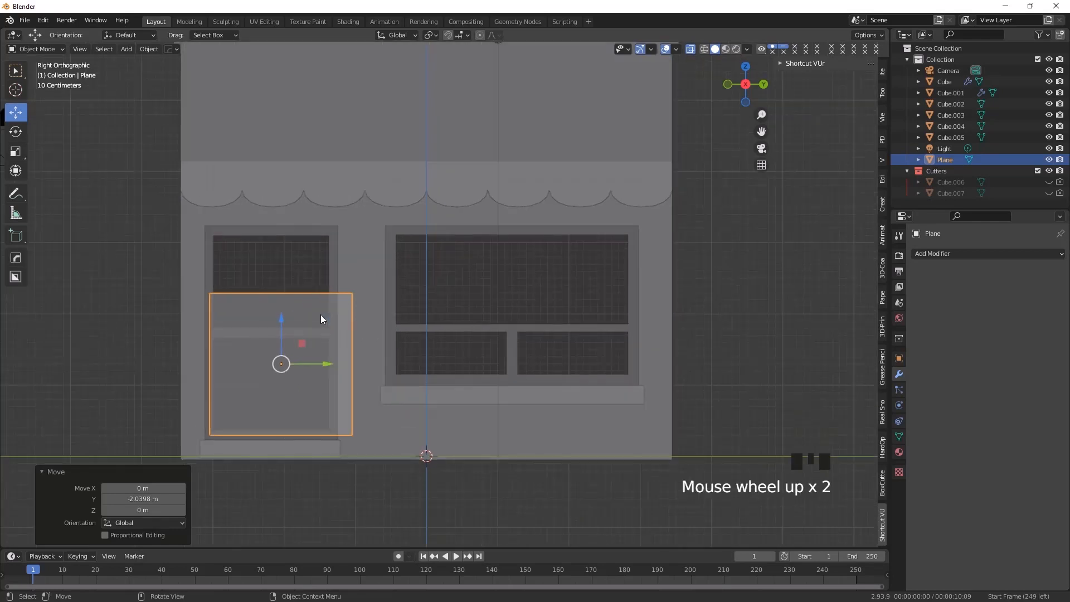
shift+middle_drag(277, 337, 366, 359)
drag(343, 316, 341, 241)
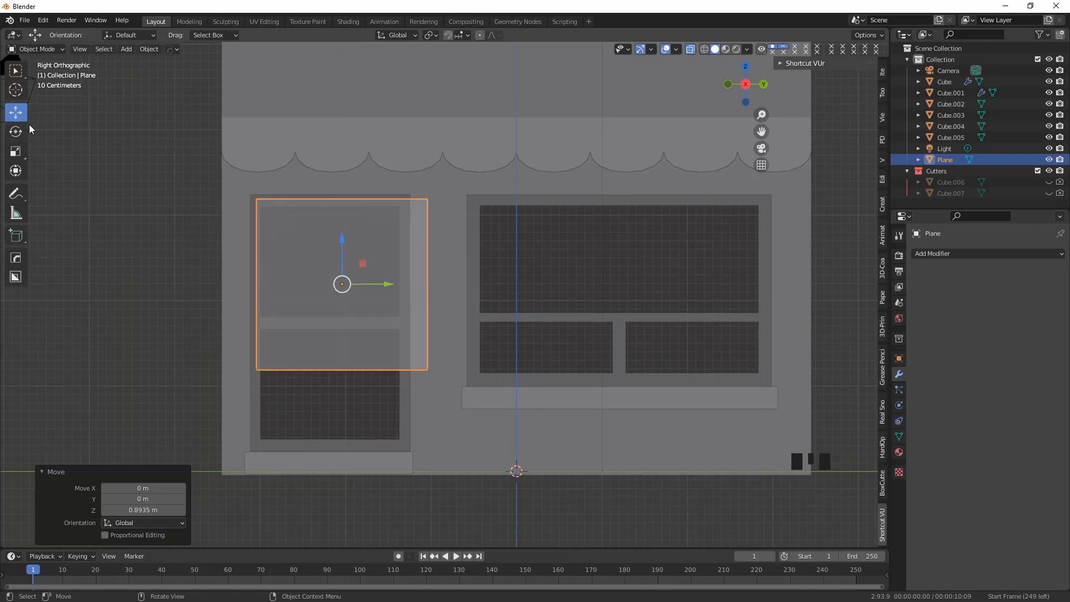
Scale the plane in height and width to roughly cover the door frame, and raise it about 0.07 m to centre it
click(16, 156)
drag(342, 248, 341, 232)
drag(385, 283, 367, 329)
click(15, 113)
drag(329, 288, 329, 274)
In Edit Mode, move the plane's two side edges slightly inward to lie within the door frame's border, and return to Object Mode
click(43, 50)
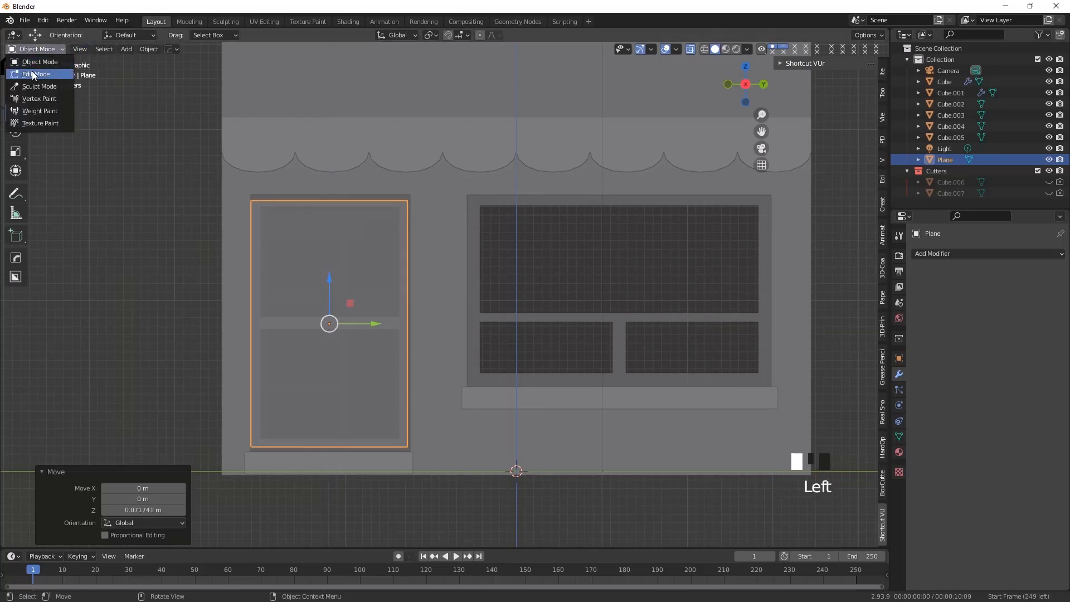
click(33, 73)
click(75, 49)
drag(172, 155, 279, 510)
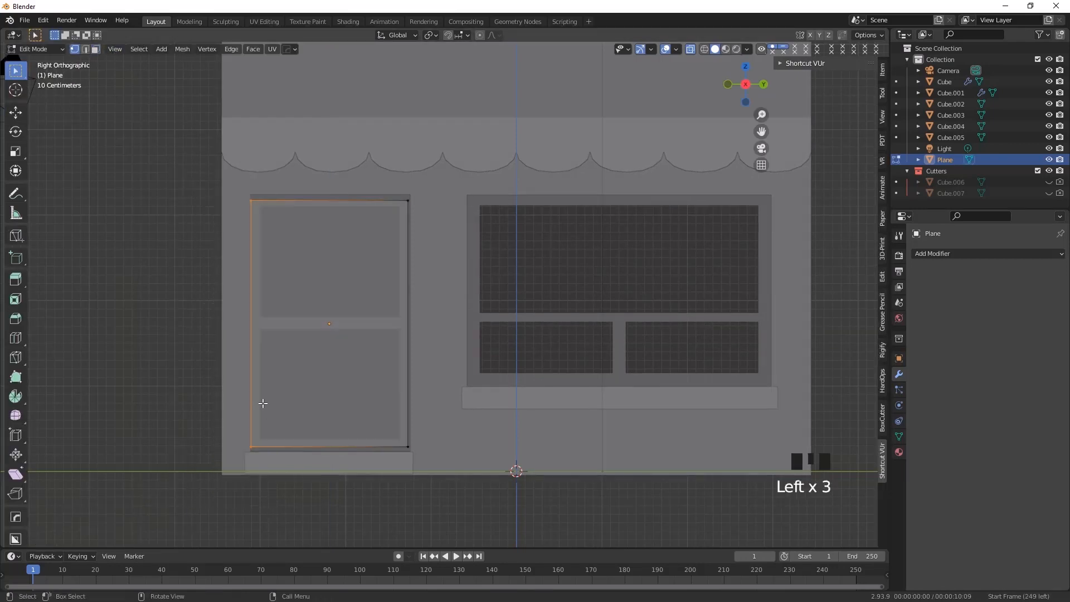
click(16, 170)
click(16, 112)
drag(296, 324, 300, 323)
click(409, 369)
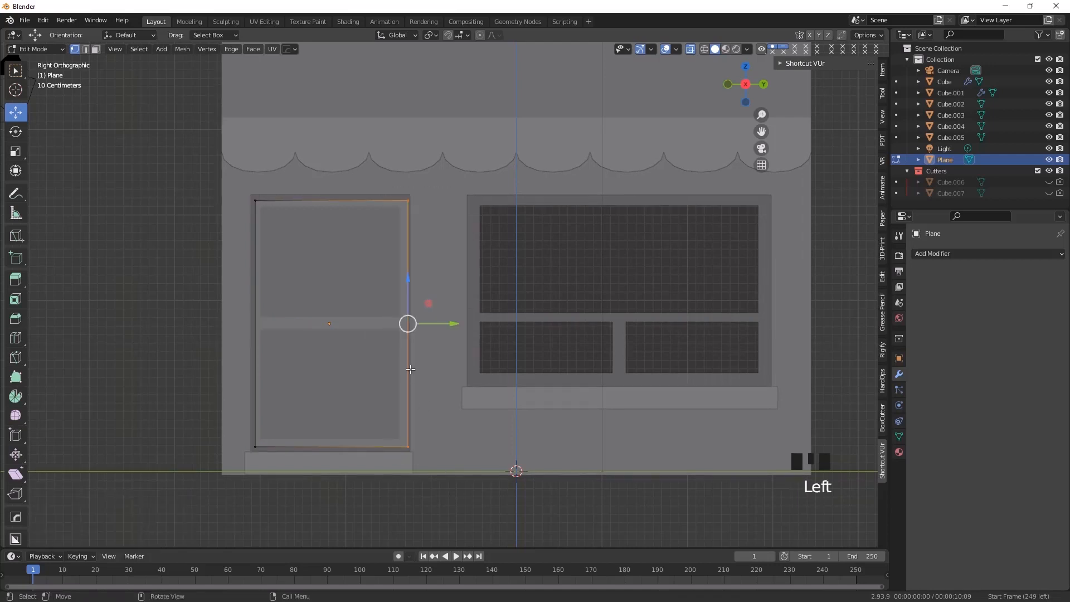
drag(455, 324, 449, 323)
click(15, 71)
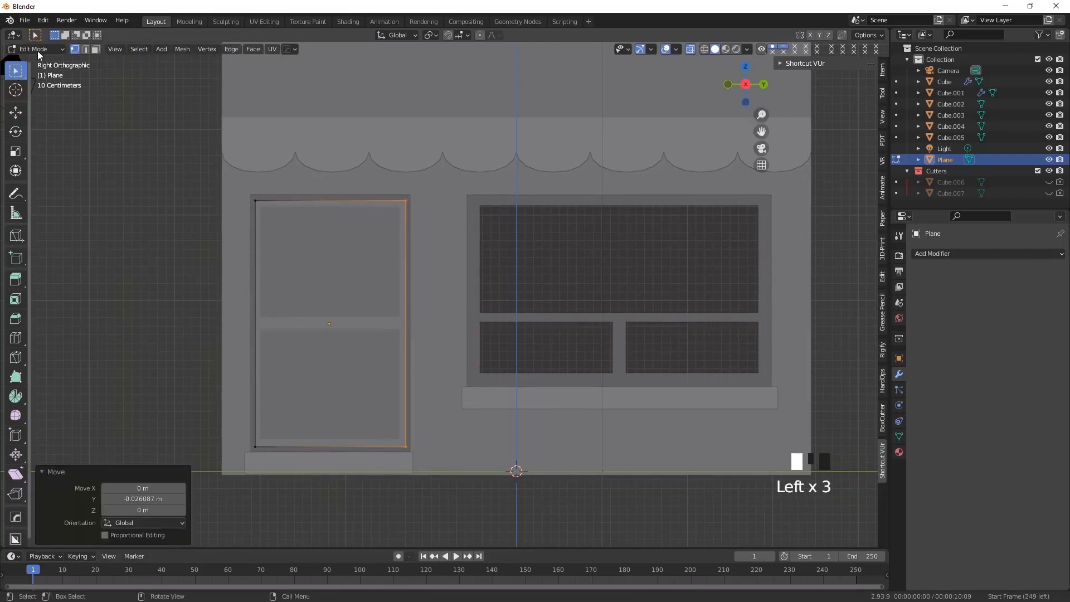
click(37, 49)
click(33, 62)
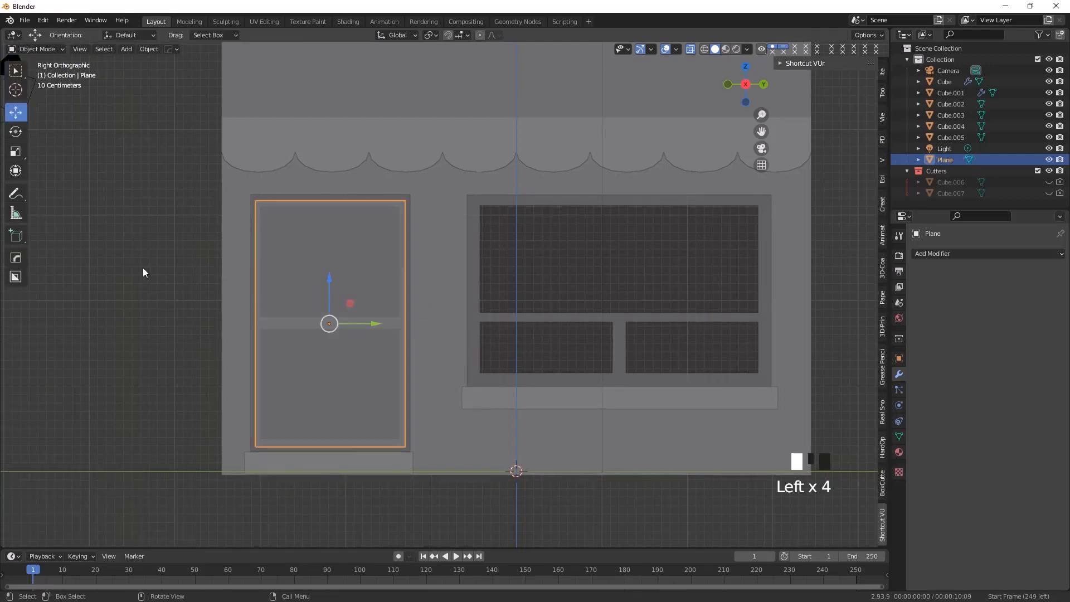
Duplicate the door plane and move the copy about 2.56 m along the Y axis over the window
click(337, 392)
click(329, 389)
click(316, 377)
key(shift+d)
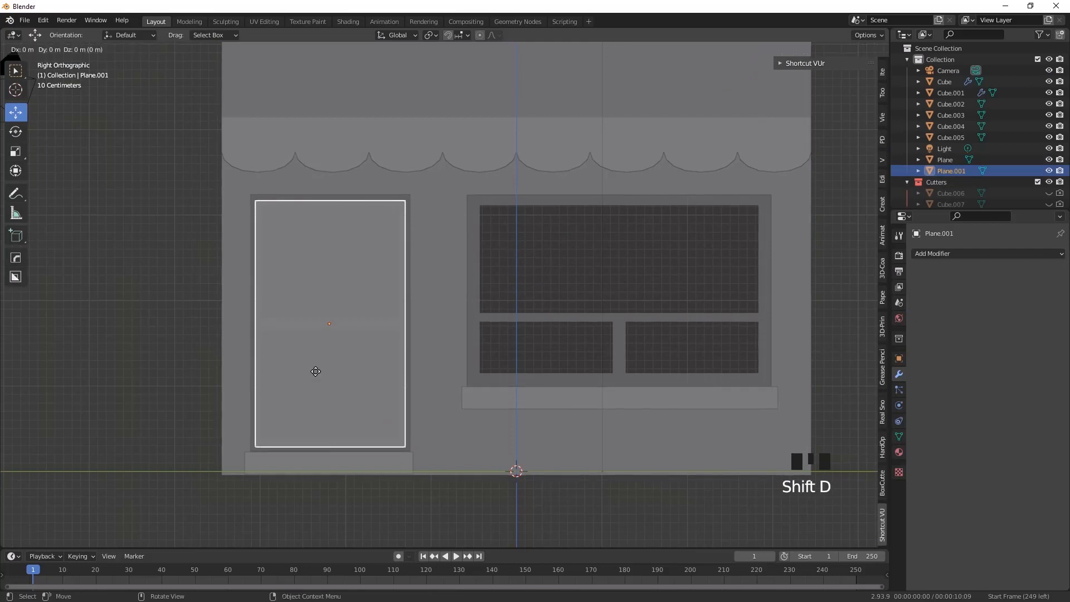
click(339, 347)
drag(372, 321, 612, 354)
In Edit Mode, raise the lower edge of the copied plane to the bottom border of the window frame
click(37, 54)
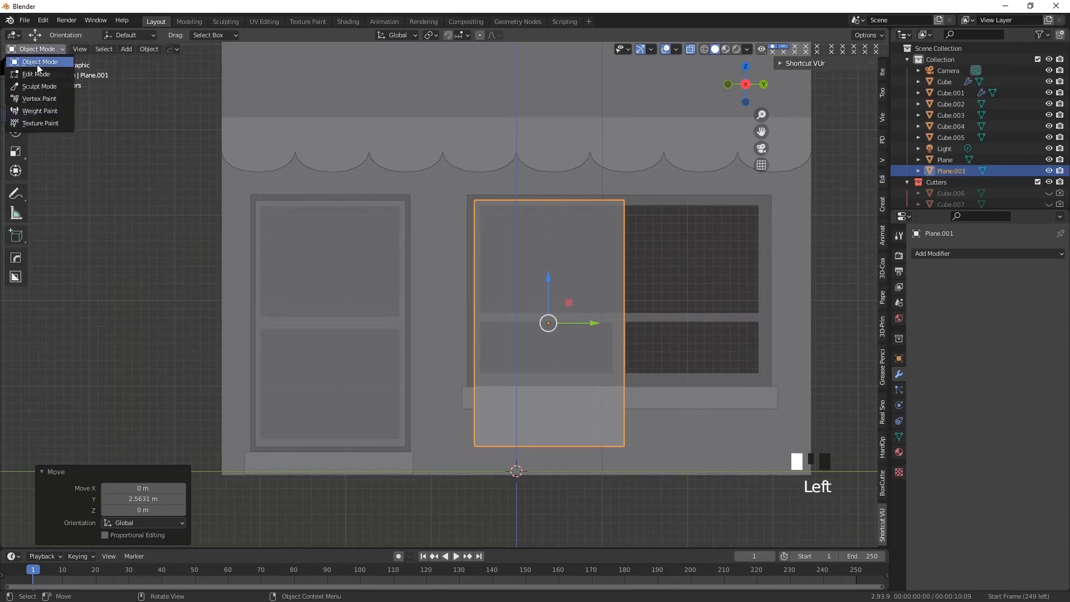
click(37, 68)
drag(467, 419, 672, 466)
click(17, 114)
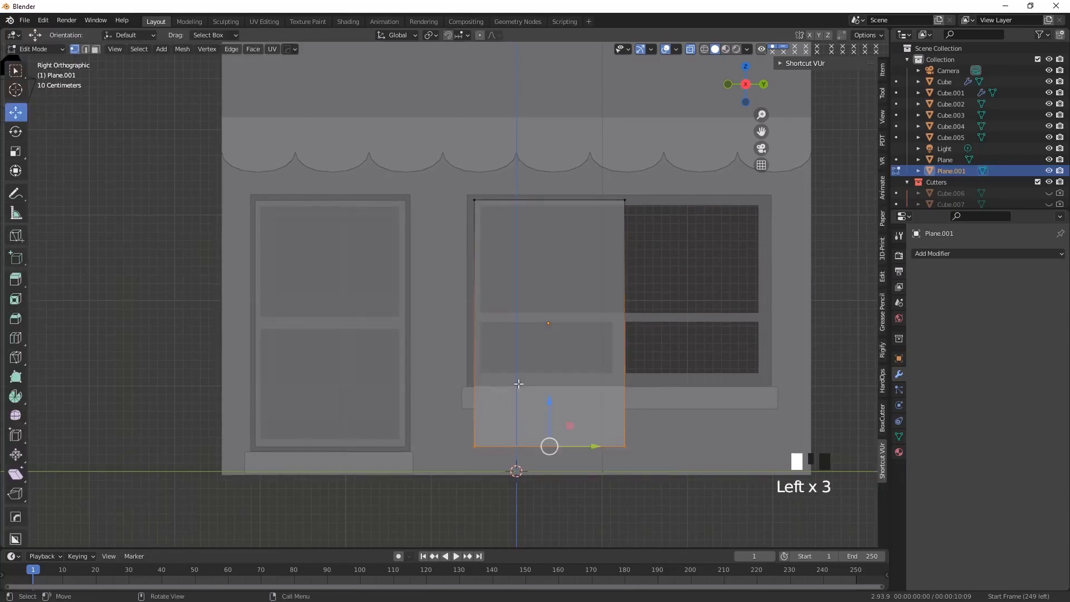
drag(550, 405, 548, 336)
Stretch the copied plane's side edges to the window frame's left and right borders, and return to Object Mode
drag(603, 190, 700, 390)
drag(666, 291, 829, 284)
drag(446, 183, 532, 384)
drag(516, 290, 512, 290)
click(25, 51)
click(27, 49)
Turn off X-ray, select both planes and move them along the X axis back into the door and window frames
click(137, 347)
scroll(301, 423, down, 3)
middle_drag(301, 423, 373, 434)
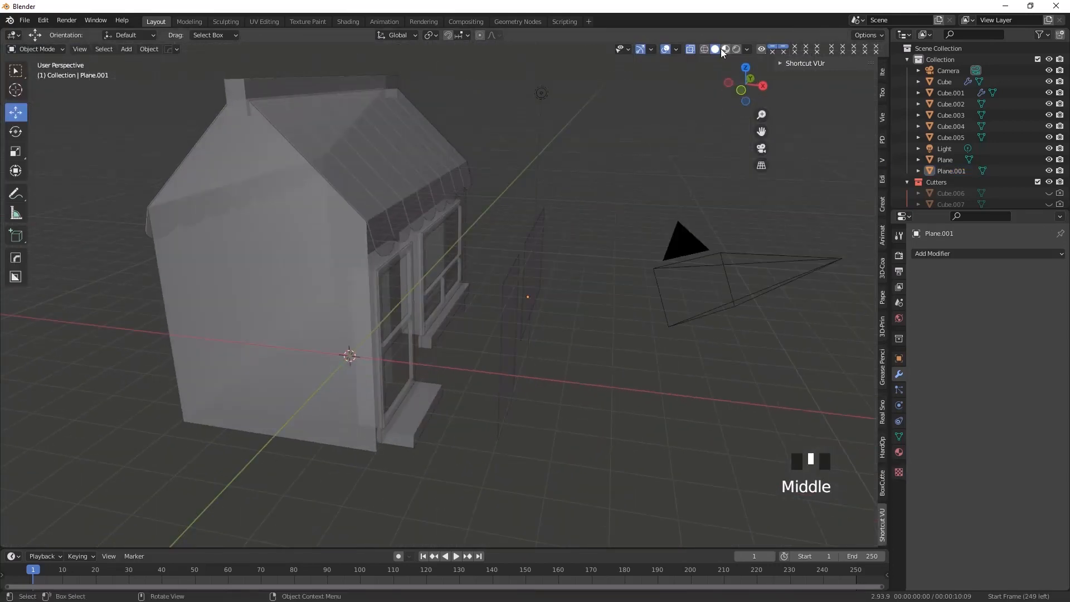
click(567, 240)
click(691, 49)
click(526, 286)
shift+click(510, 329)
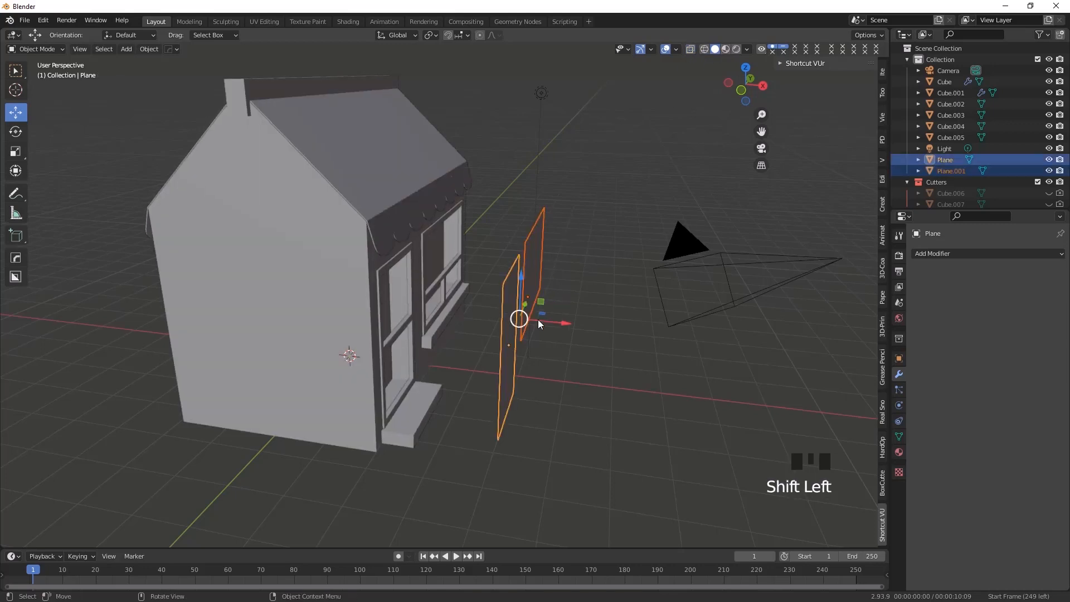
drag(560, 323, 453, 323)
click(488, 408)
Examine how the two planes sit inside the door and window frames from several angles
middle_drag(488, 408, 455, 360)
scroll(565, 422, up, 2)
shift+middle_drag(565, 422, 289, 406)
scroll(304, 411, up, 1)
scroll(209, 372, up, 2)
shift+middle_drag(209, 372, 410, 372)
scroll(270, 349, down, 3)
scroll(403, 326, down, 2)
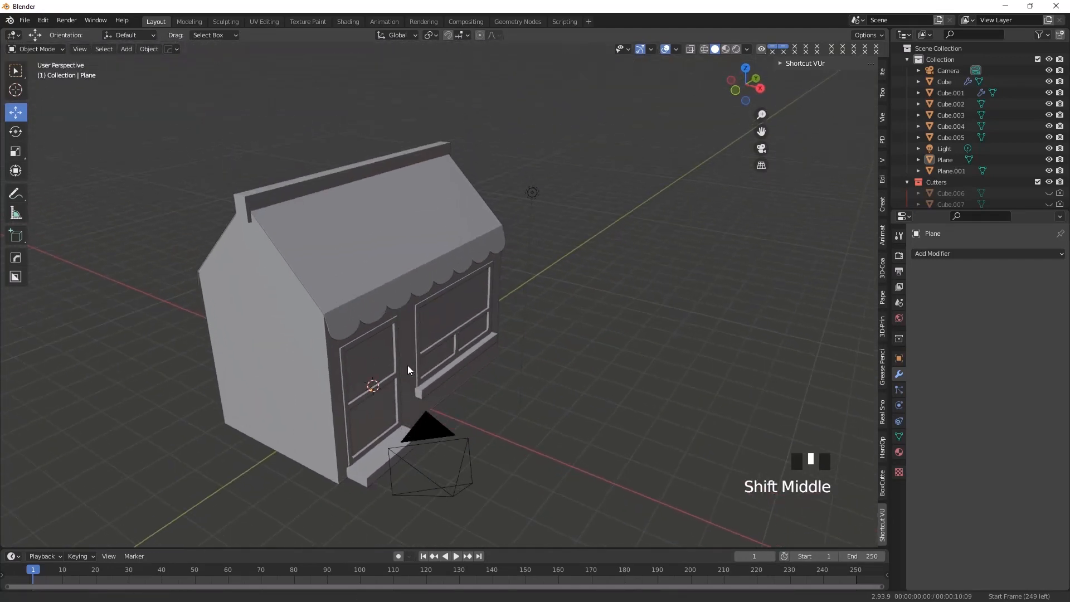
Select the main building body and enter Edit Mode on it
scroll(387, 317, up, 1)
shift+middle_drag(310, 262, 318, 300)
click(313, 299)
click(299, 290)
click(296, 289)
drag(10, 54, 48, 65)
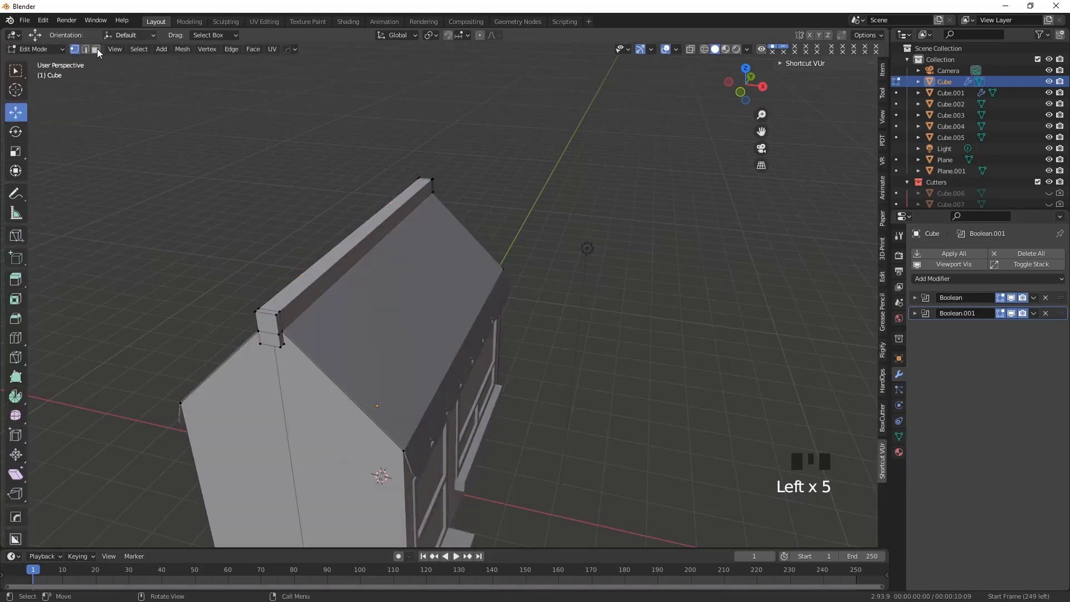
In face selection, select the top faces along the roof's ridge beam
click(316, 270)
middle_drag(331, 292, 350, 348)
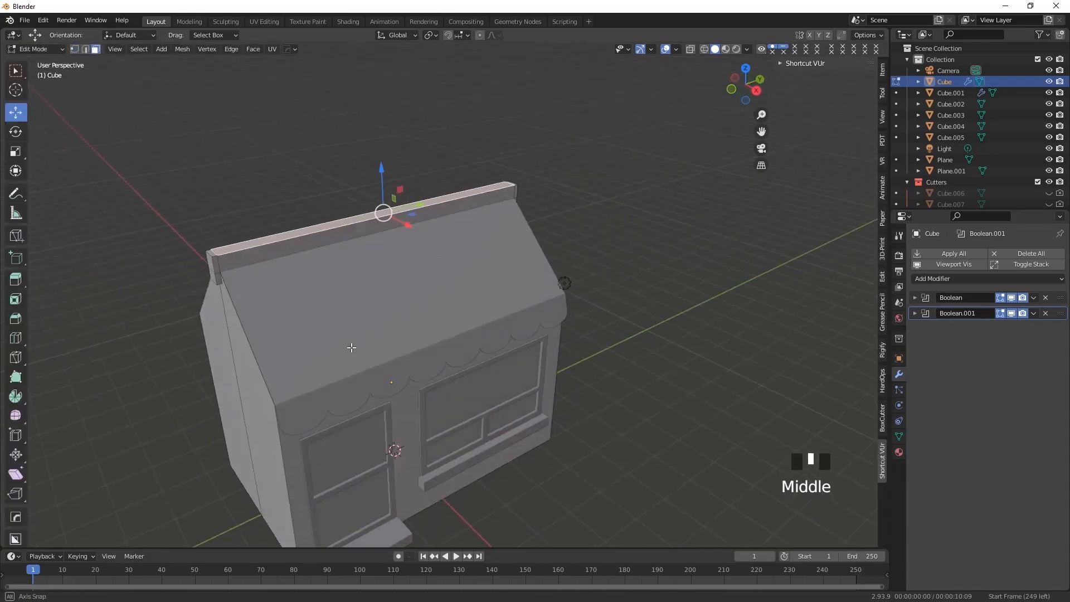
click(208, 256)
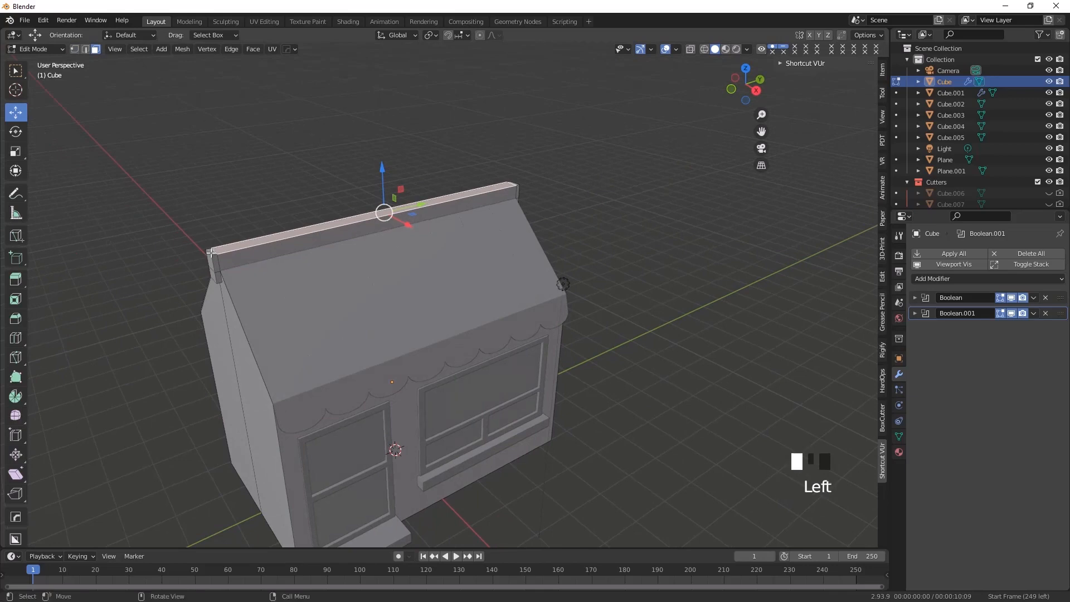
shift+click(293, 240)
middle_drag(346, 262, 338, 350)
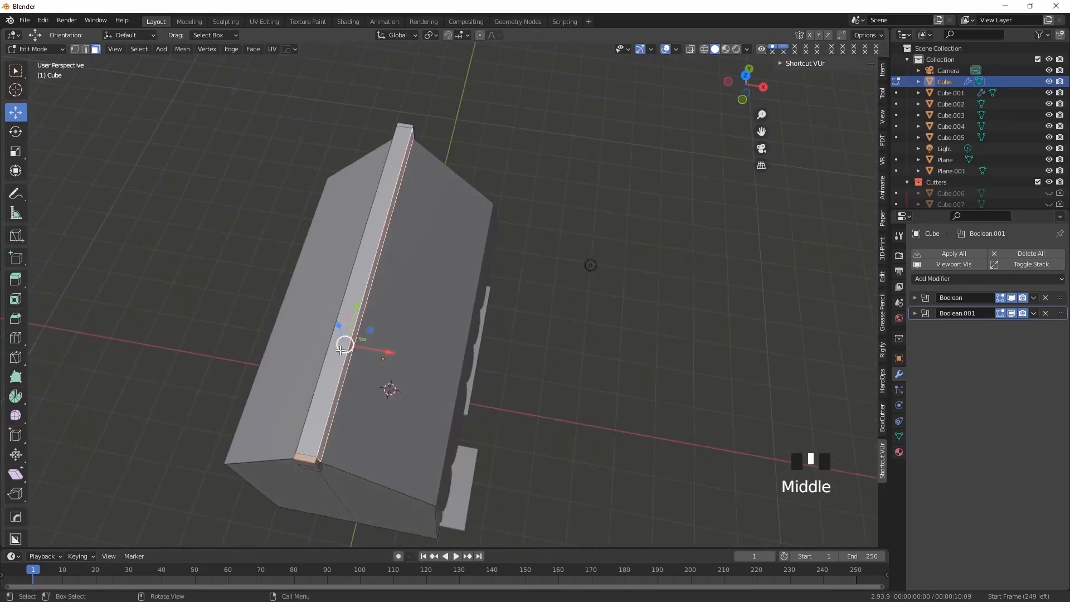
click(337, 350)
middle_drag(357, 411, 317, 331)
shift+middle_drag(331, 346, 395, 331)
shift+click(225, 337)
shift+click(598, 292)
mouse_move(331, 320)
middle_down()
mouse_move(387, 346)
mouse_move(342, 308)
middle_up()
scroll(344, 310, down, 1)
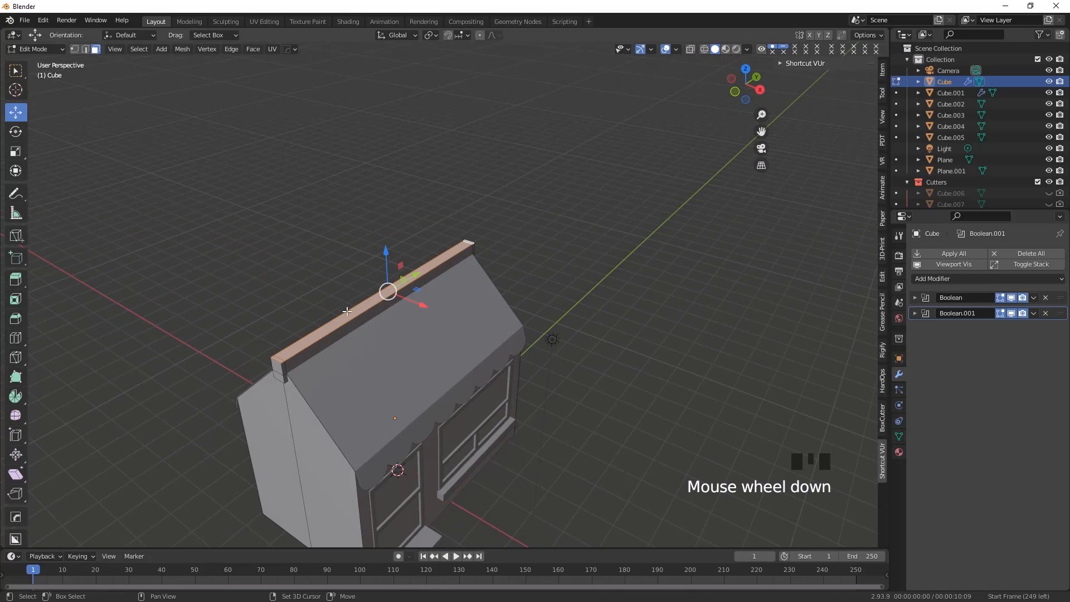
scroll(347, 311, up, 2)
shift+middle_drag(347, 311, 282, 303)
click(299, 319)
click(299, 321)
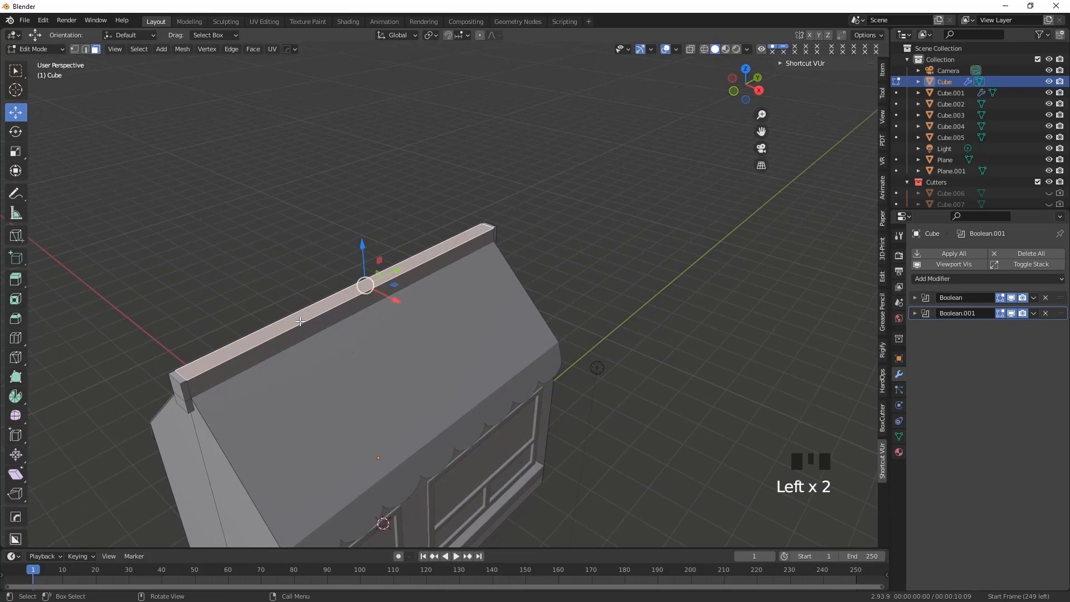
Duplicate the selected ridge faces in place and separate the copy into its own object
key(shift+d)
right_click(299, 321)
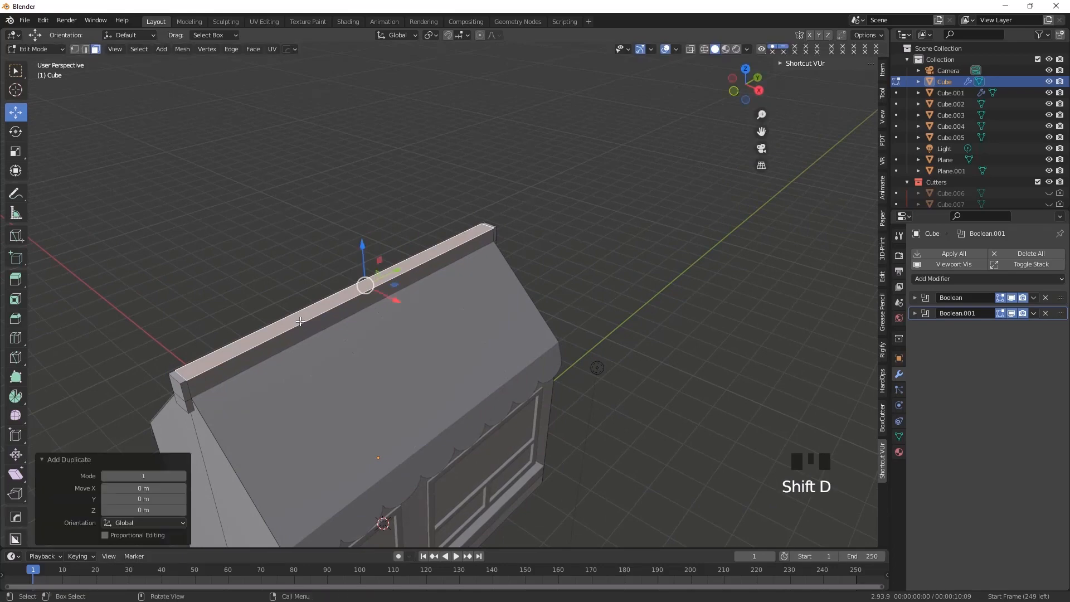
right_click(300, 321)
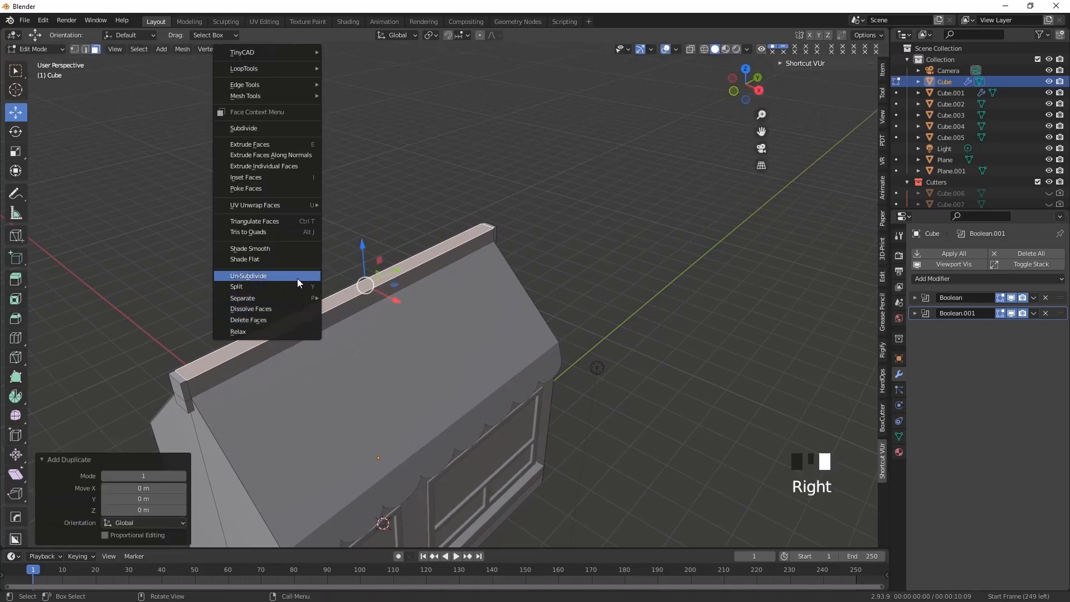
mouse_move(298, 297)
click(354, 301)
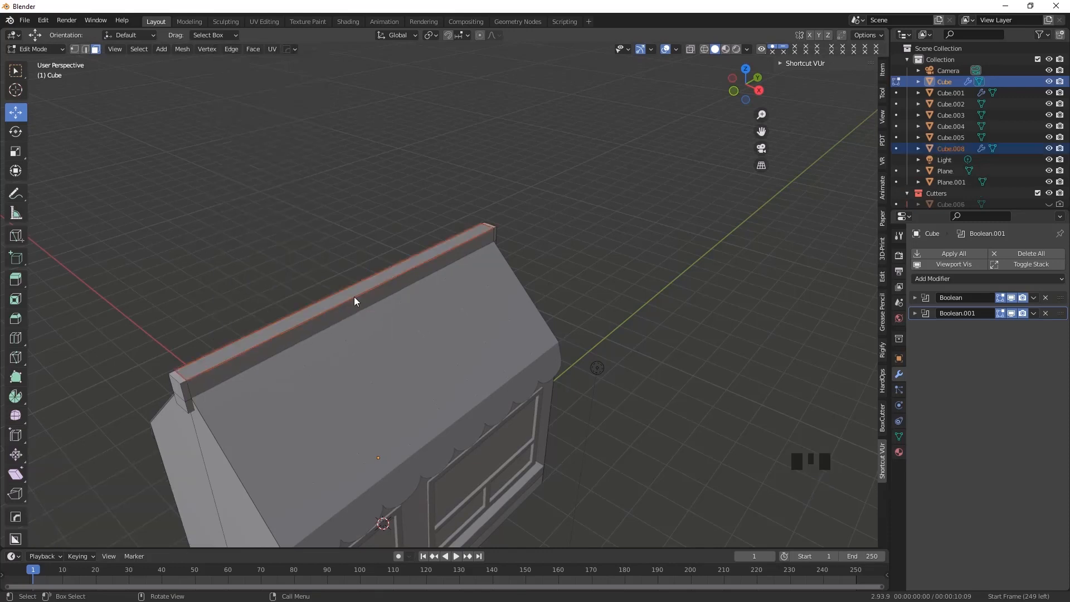
Return to Object Mode, select the separated ridge strip and set its origin to Center of Mass (Surface)
drag(36, 50, 33, 62)
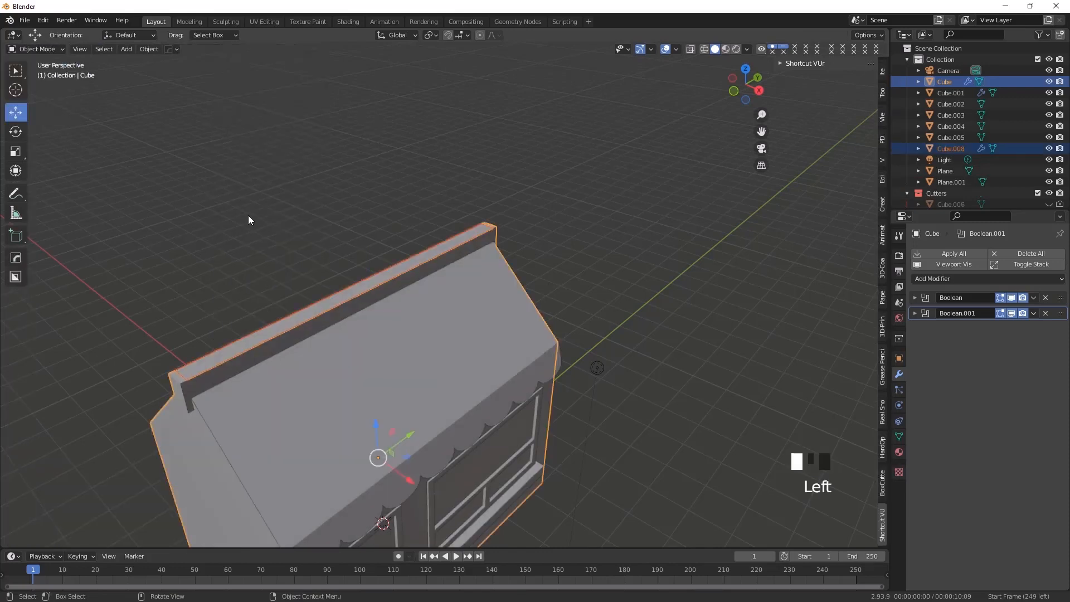
click(339, 295)
click(339, 296)
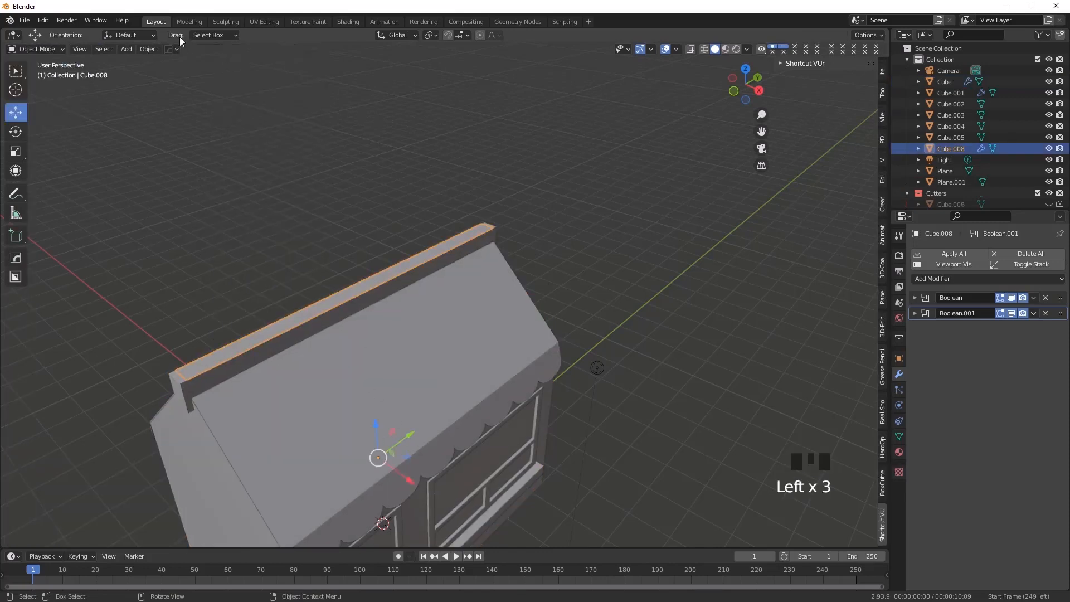
click(147, 49)
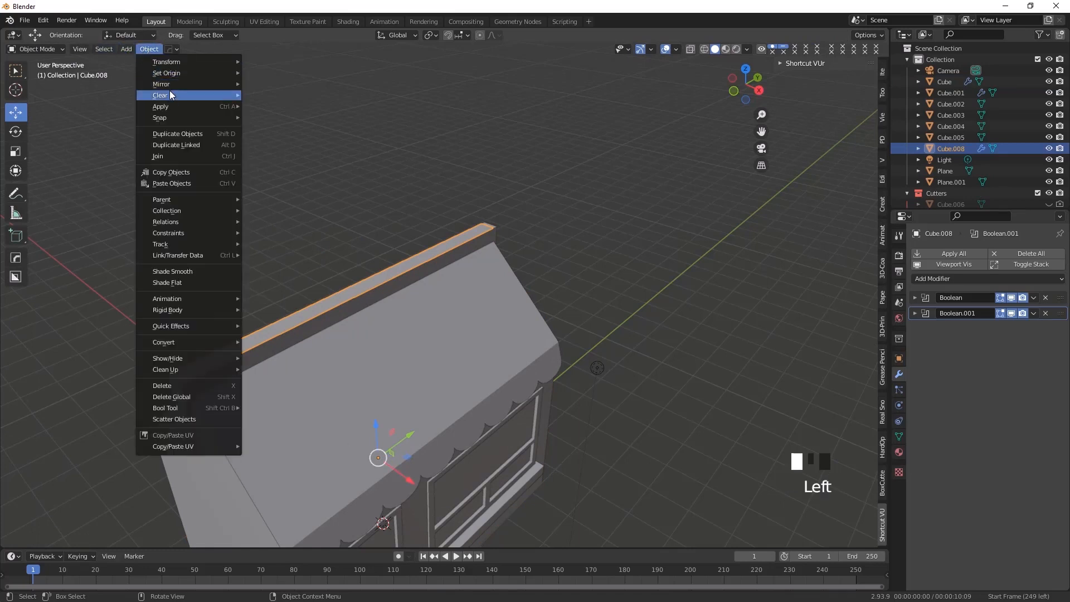
mouse_move(180, 73)
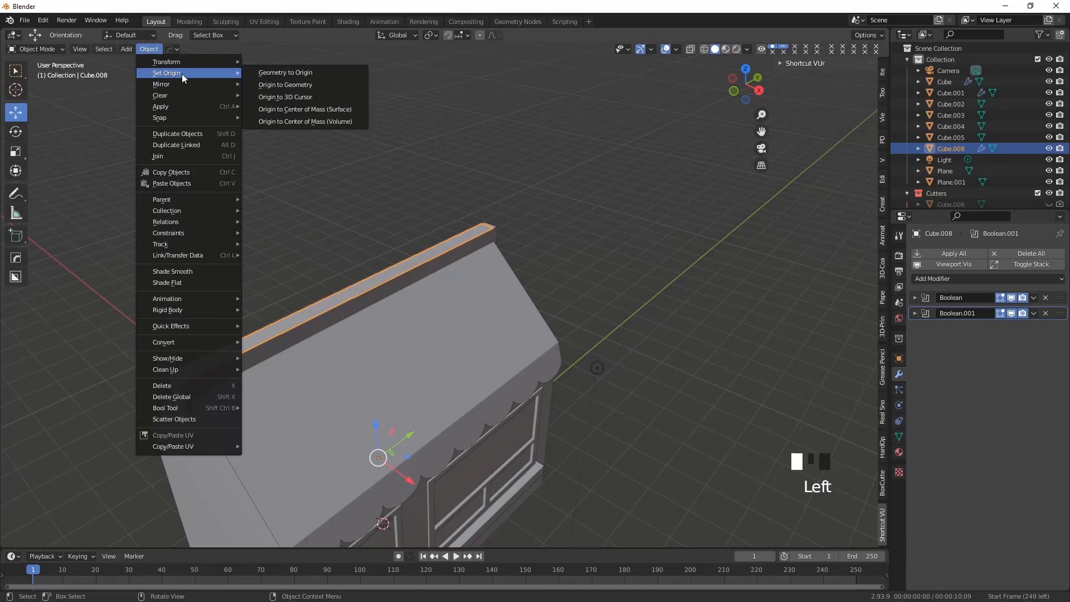
click(298, 111)
In front view, rotate the ridge strip 90° about the Y axis so it stands upright
middle_drag(432, 280, 390, 269)
middle_drag(337, 354, 389, 309)
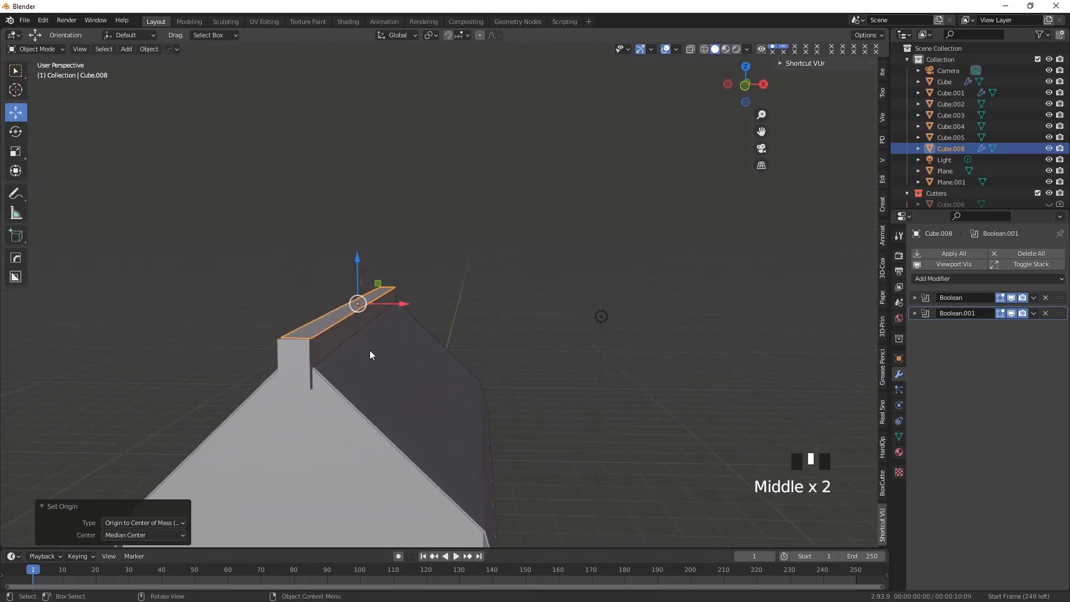
key(KP_3)
middle_drag(425, 306, 493, 368)
click(741, 92)
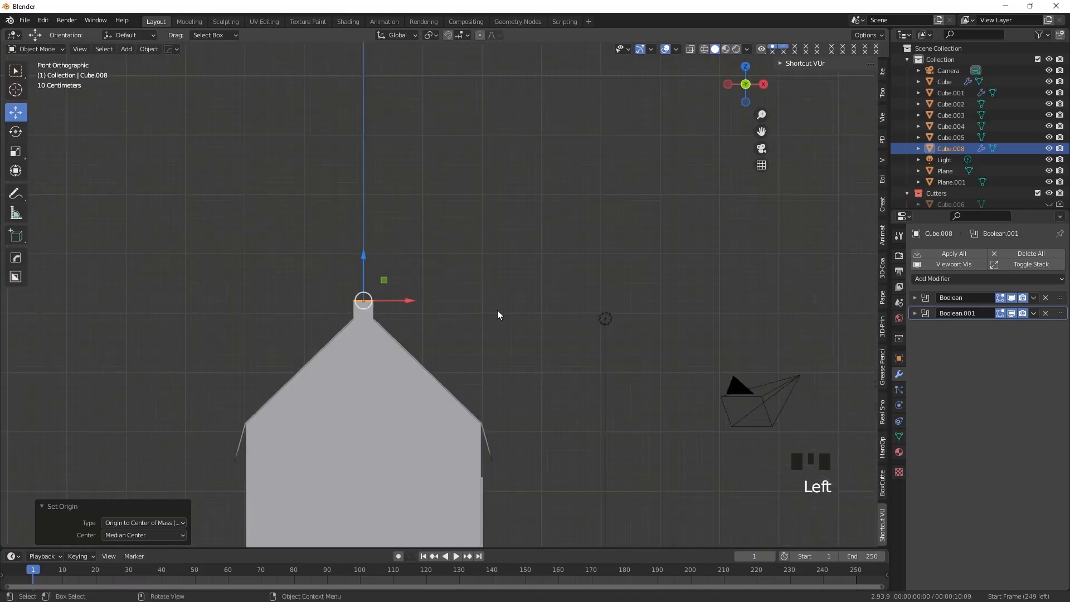
scroll(367, 265, down, 2)
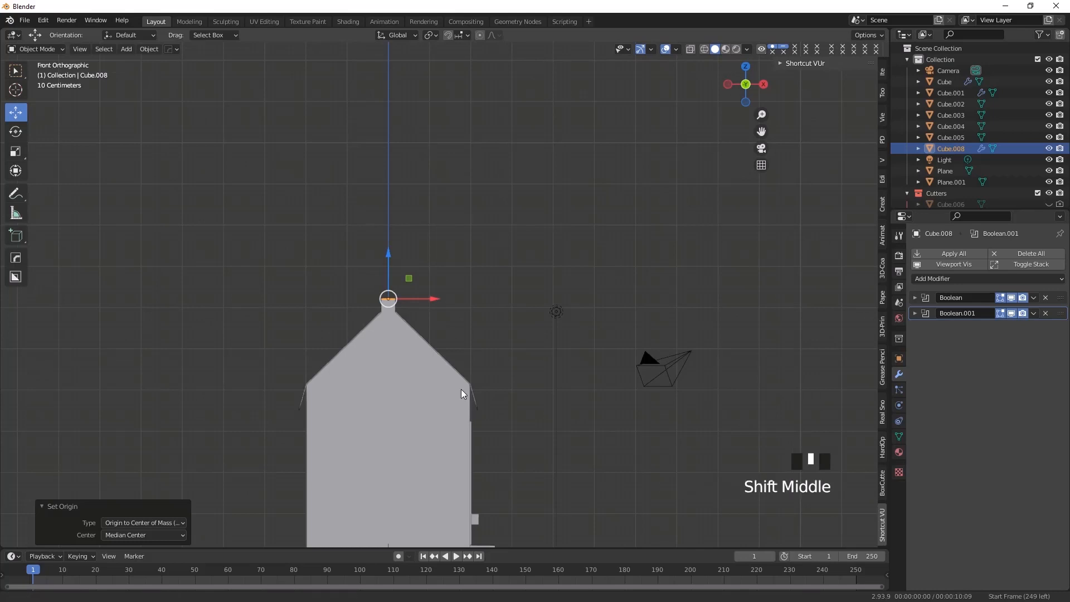
shift+middle_drag(466, 397, 455, 378)
scroll(413, 282, up, 3)
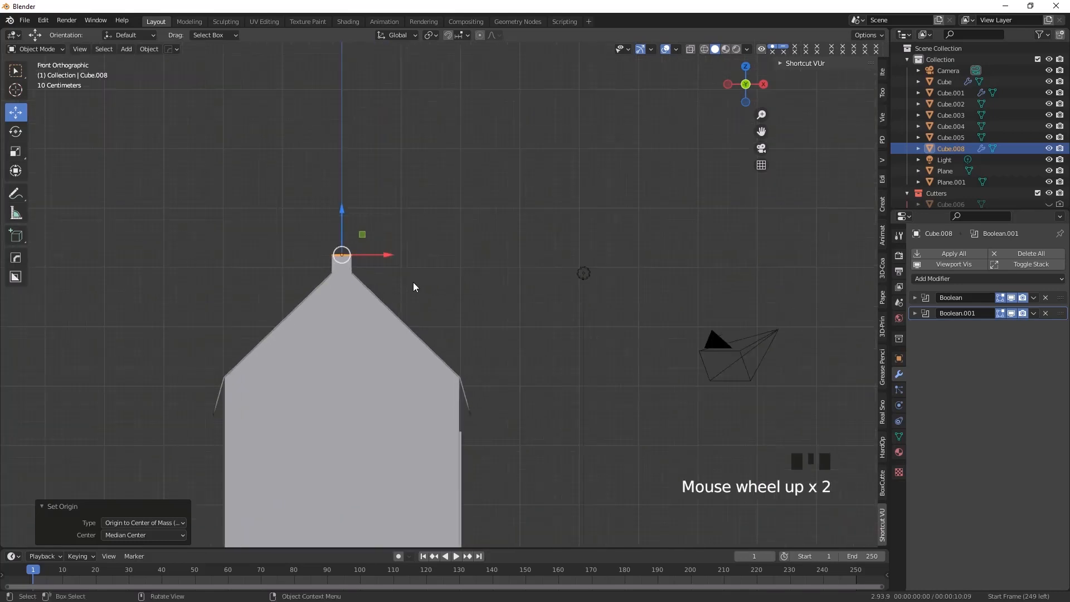
click(15, 133)
drag(347, 219, 364, 276)
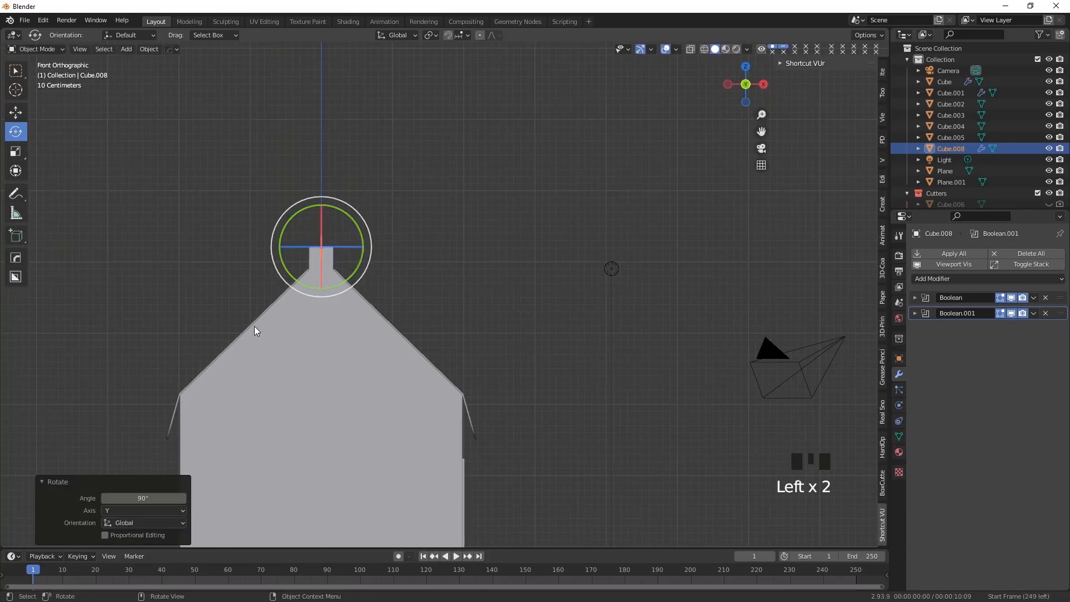
Move the upright strip about 0.201 m up along Z so it clears the ridge beam
middle_drag(375, 312, 51, 130)
click(15, 113)
drag(382, 212, 381, 192)
middle_drag(439, 320, 437, 320)
In right view, scale the strip by about 0.595 along Y and 2.44 along Z, then raise it about 0.203 m
key(KP_3)
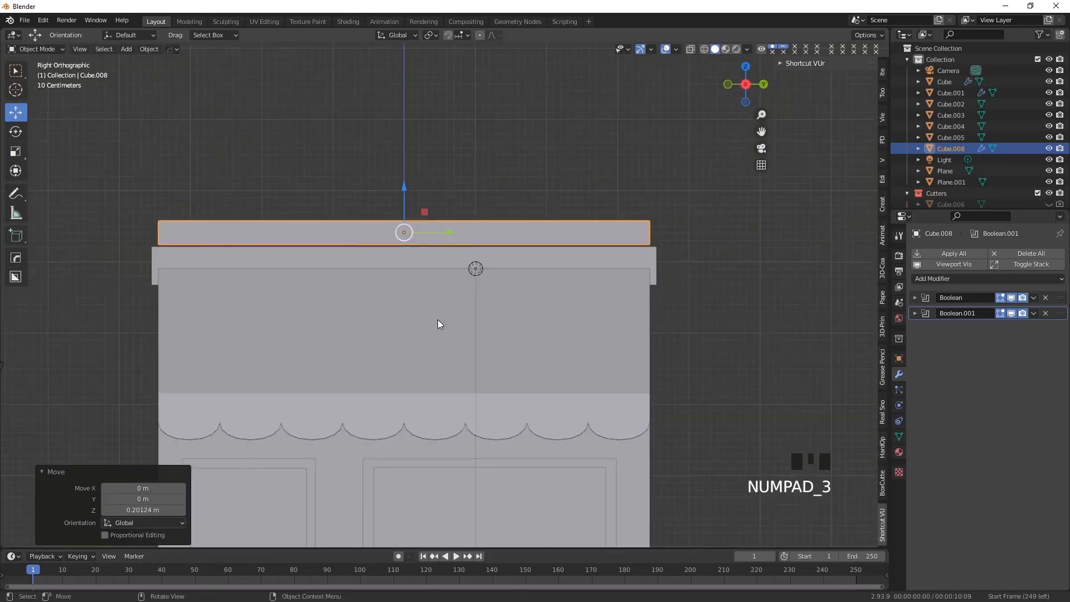
click(15, 155)
drag(451, 235, 428, 234)
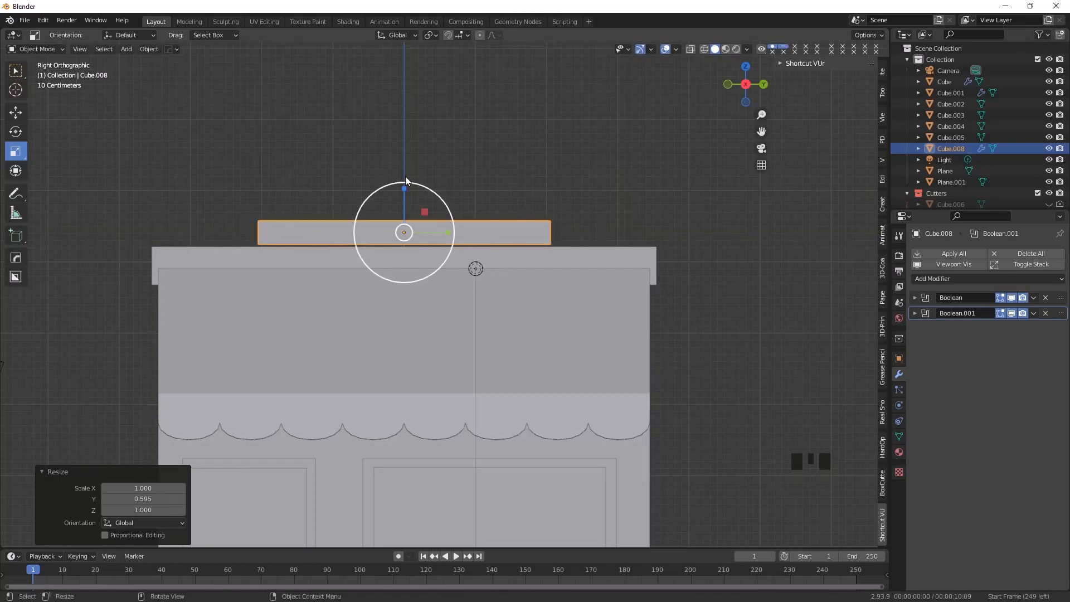
drag(403, 187, 408, 103)
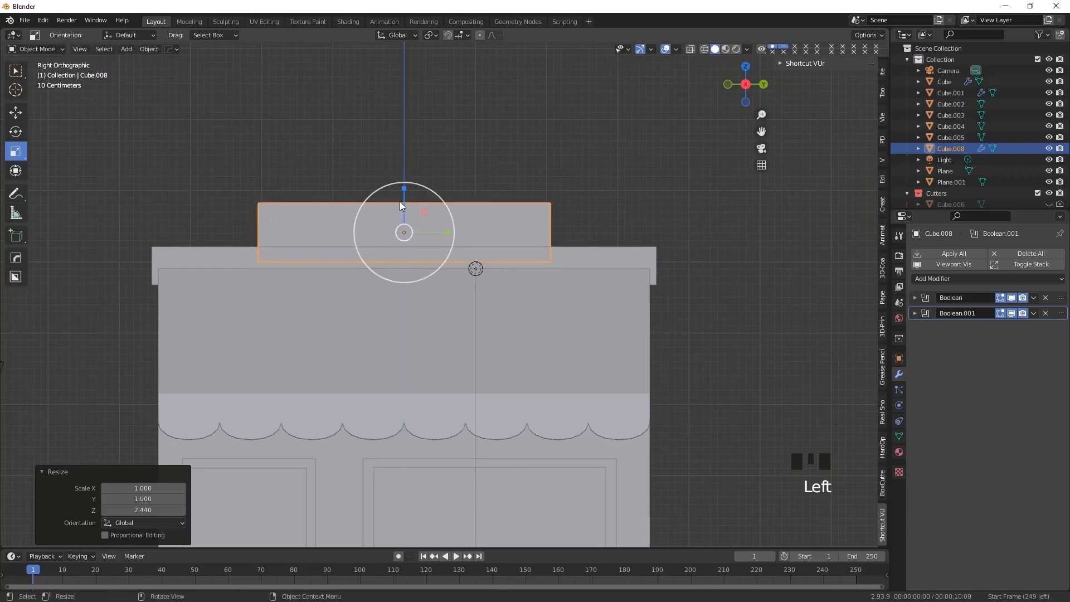
click(21, 115)
drag(403, 185, 406, 175)
Enter Edit Mode on the upright panel and extrude its face slightly along the normal to form a thin sign board
middle_drag(309, 316, 259, 336)
middle_drag(270, 287, 257, 262)
click(30, 49)
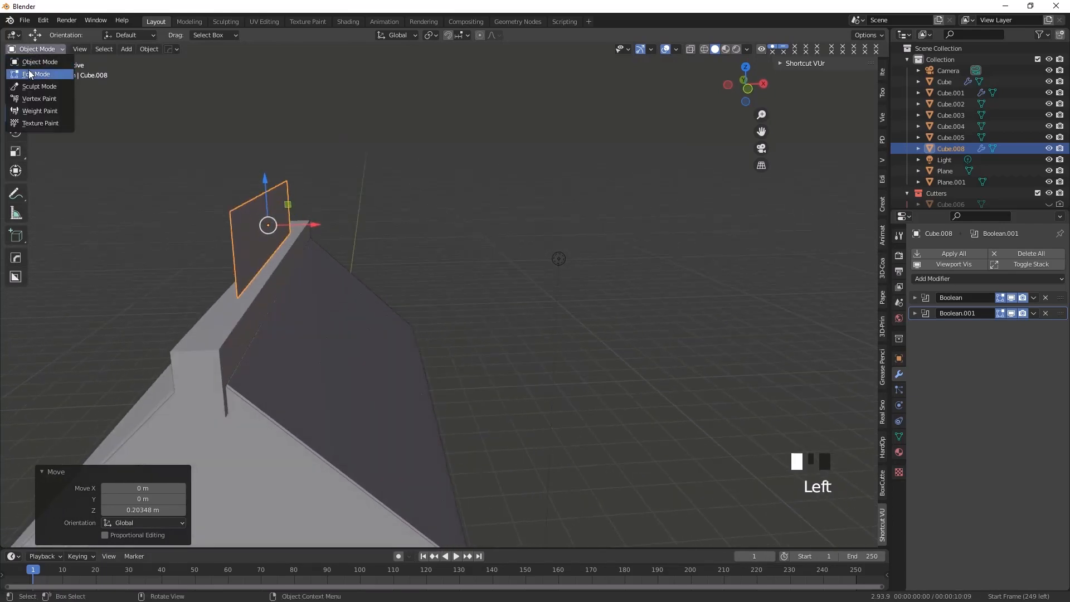
click(30, 74)
click(260, 236)
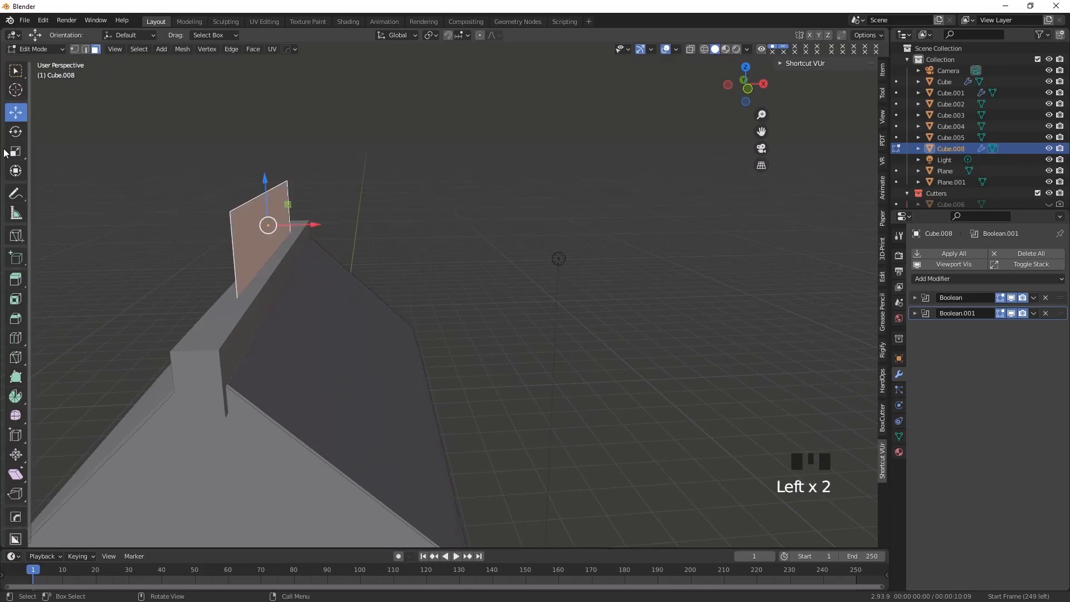
click(15, 279)
drag(310, 225, 321, 221)
key(ctrl+z)
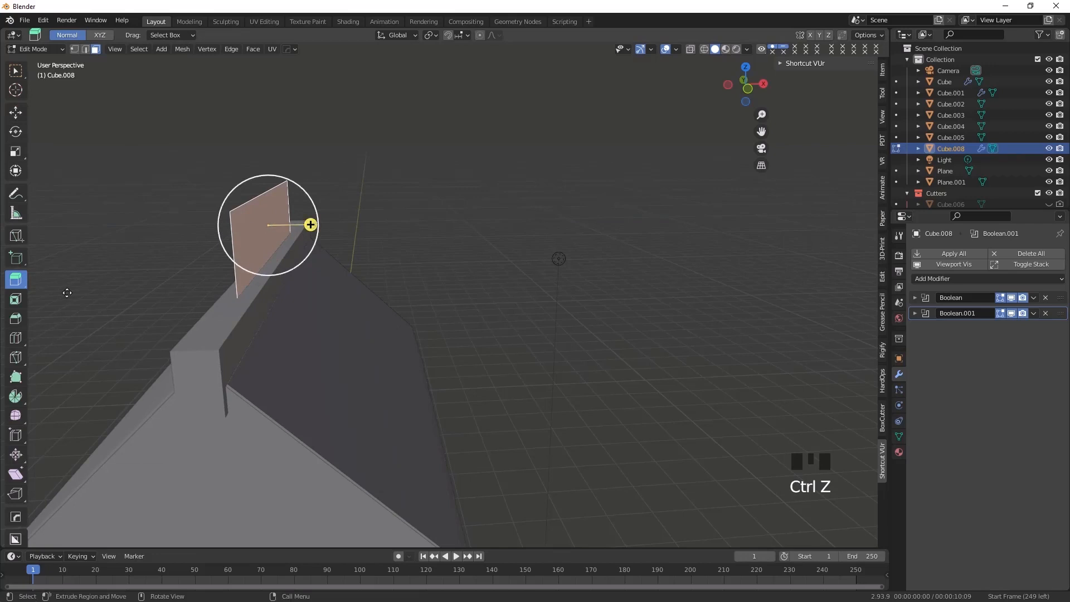
middle_drag(143, 354, 151, 353)
drag(310, 224, 317, 222)
click(375, 292)
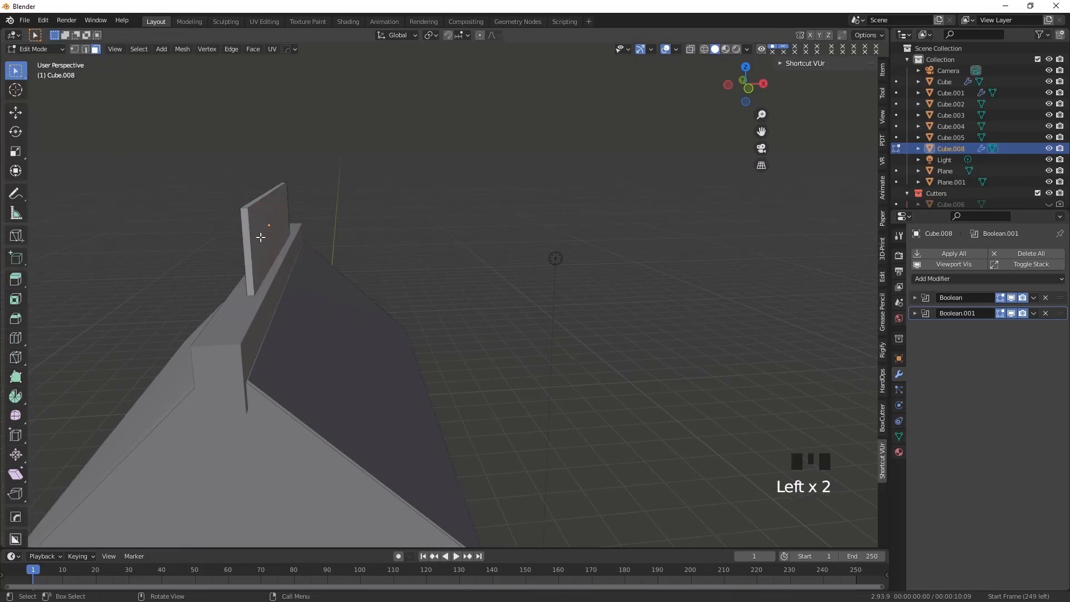
Return to Object Mode and shift the sign board about -0.039 m along X on the ridge beam
drag(34, 49, 43, 64)
middle_drag(215, 324, 285, 322)
key(KP_3)
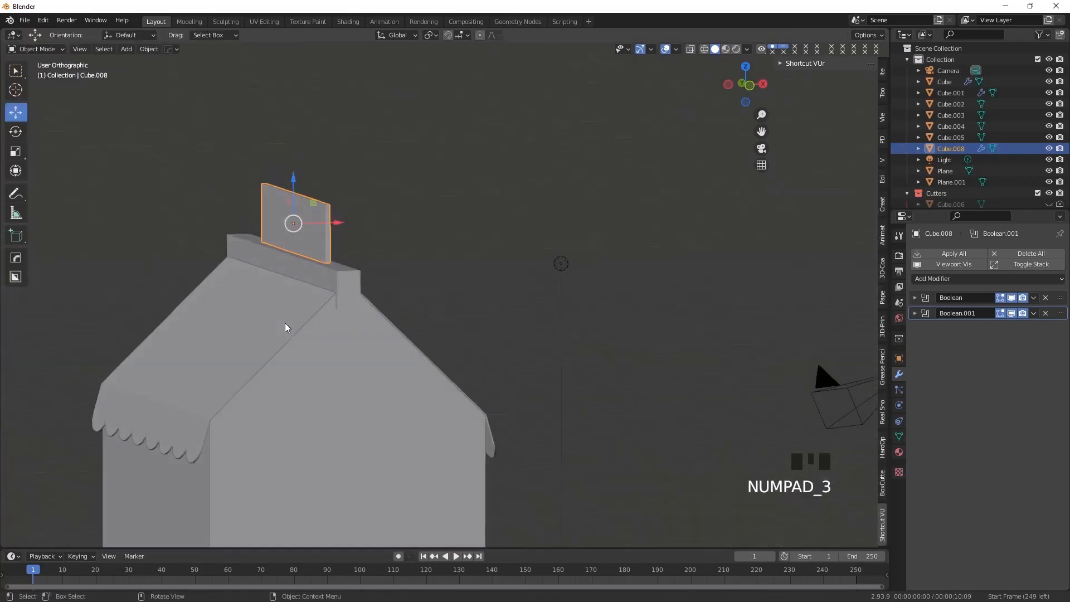
middle_drag(488, 359, 769, 162)
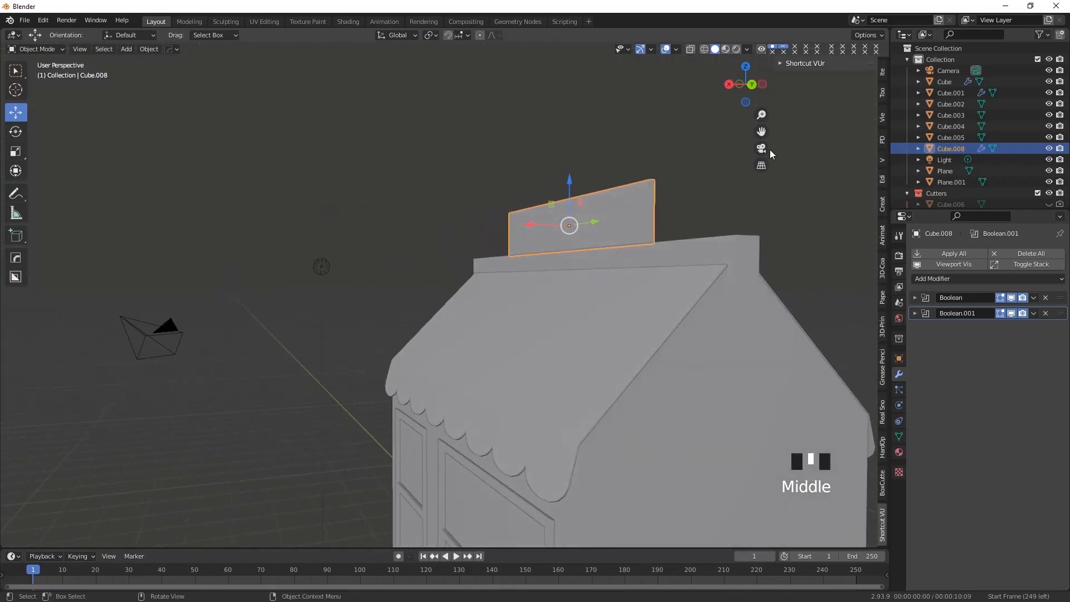
click(750, 88)
shift+middle_drag(718, 319, 547, 296)
drag(394, 195, 394, 195)
Add a new text object at the 3D cursor near the base of the shop
middle_drag(394, 195, 364, 360)
scroll(416, 329, down, 2)
scroll(421, 386, down, 4)
scroll(463, 429, up, 2)
middle_drag(463, 429, 306, 412)
scroll(291, 393, up, 1)
scroll(293, 399, down, 1)
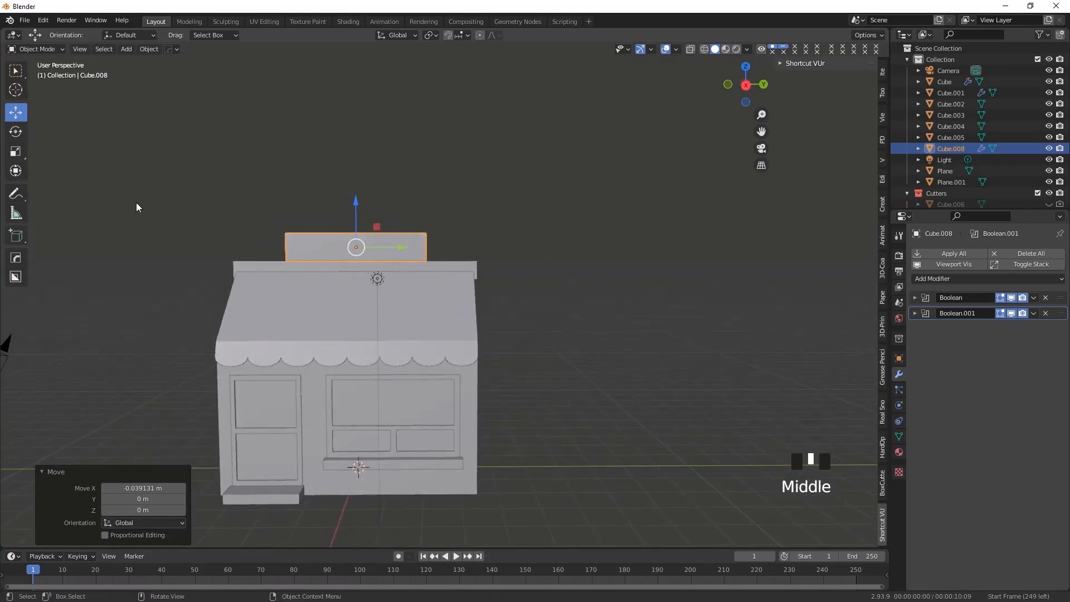
click(123, 49)
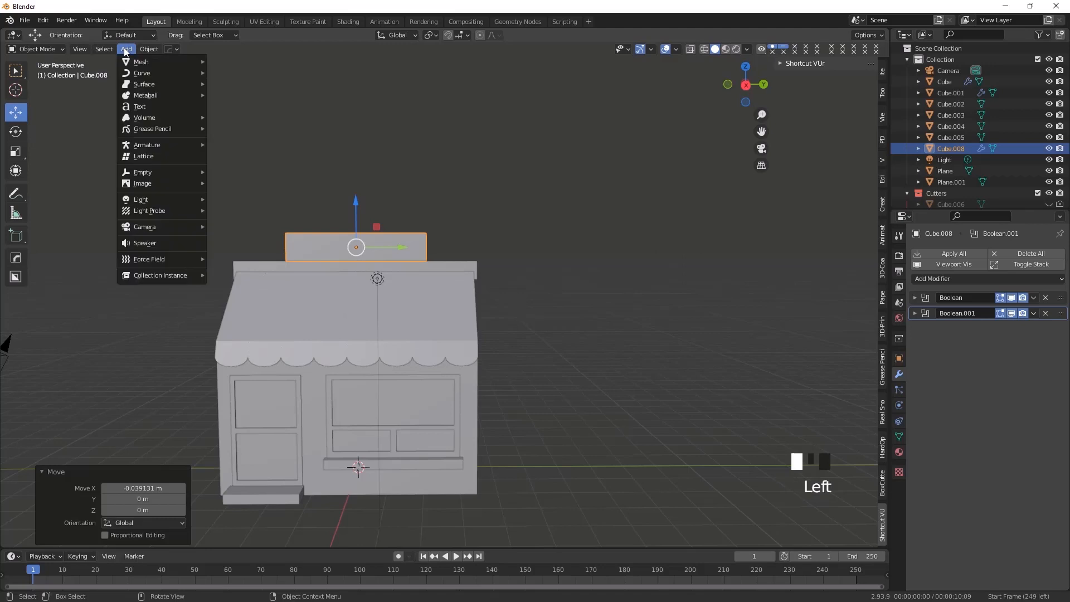
click(146, 107)
Move the text about 4.8 m along Y to the side of the shop and raise it about 6.17 m along Z
scroll(414, 417, down, 1)
key(g)
key(y)
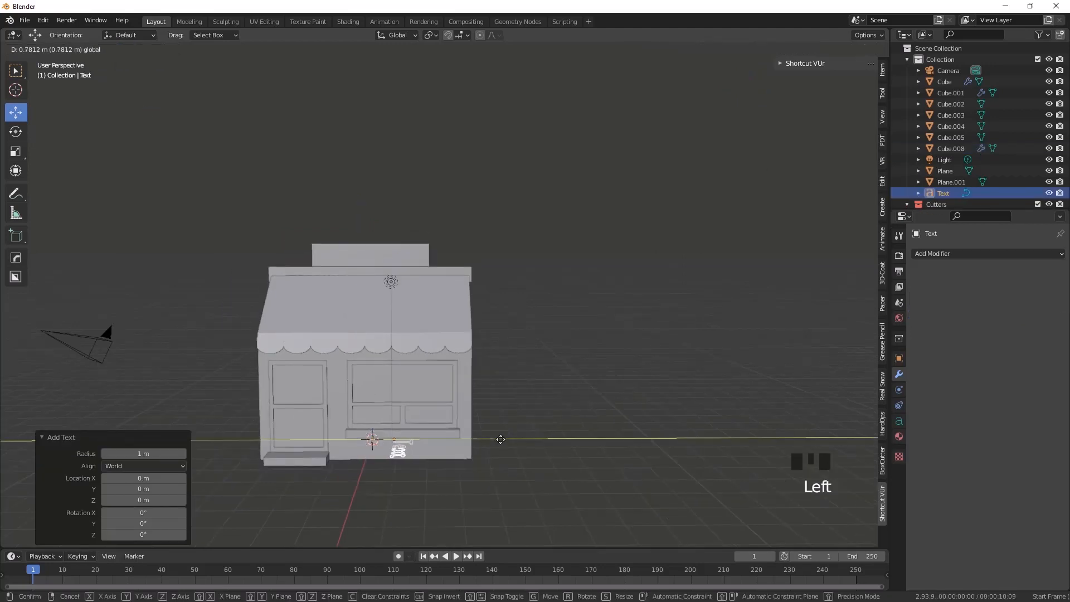
click(559, 468)
scroll(535, 465, up, 2)
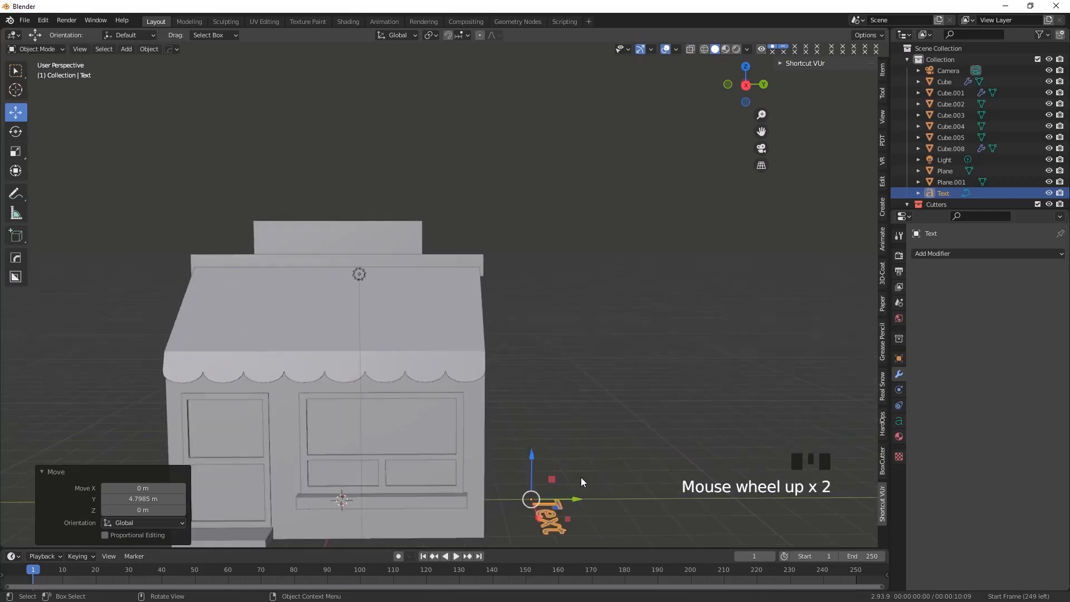
shift+middle_drag(580, 482, 480, 429)
drag(446, 445, 448, 180)
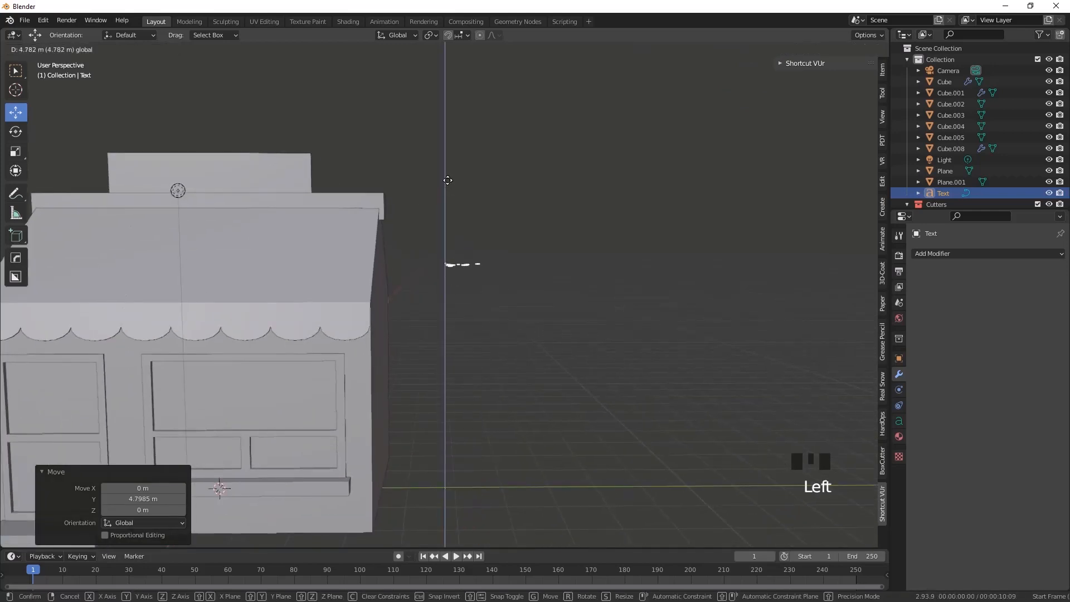
Rotate the text about the Z axis and set the rotation angle to exactly 90°
drag(433, 322, 434, 320)
middle_drag(442, 363, 450, 378)
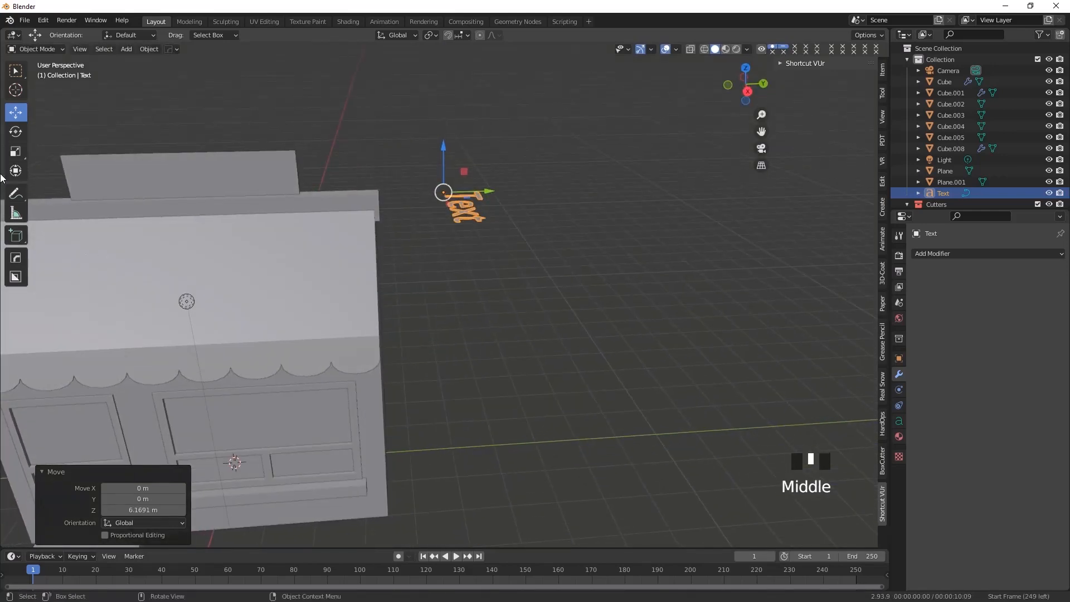
click(15, 131)
middle_drag(453, 286, 420, 199)
drag(420, 195, 435, 213)
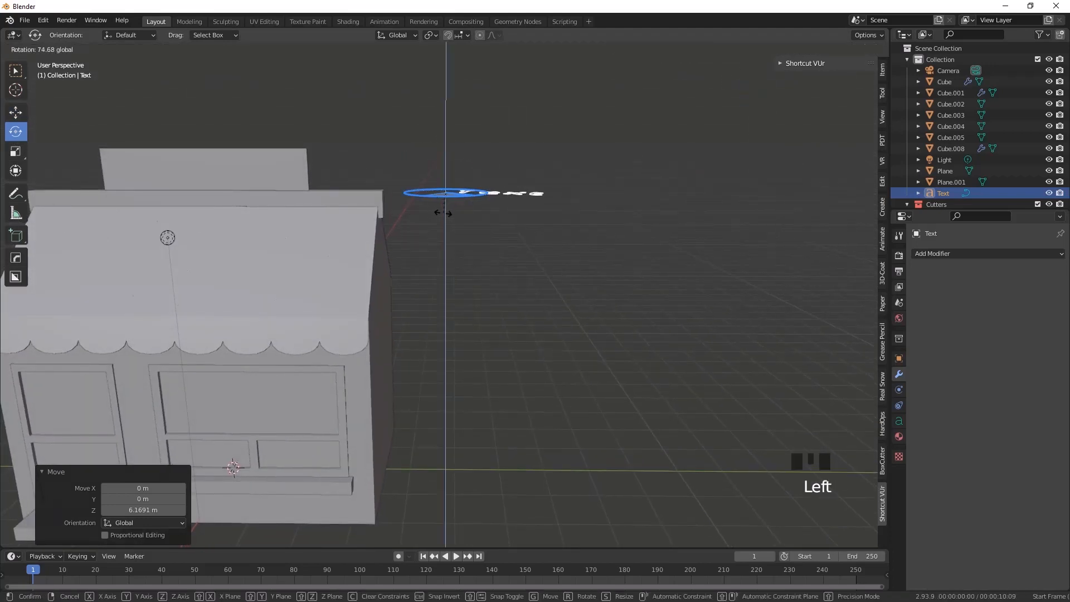
middle_drag(454, 236, 462, 271)
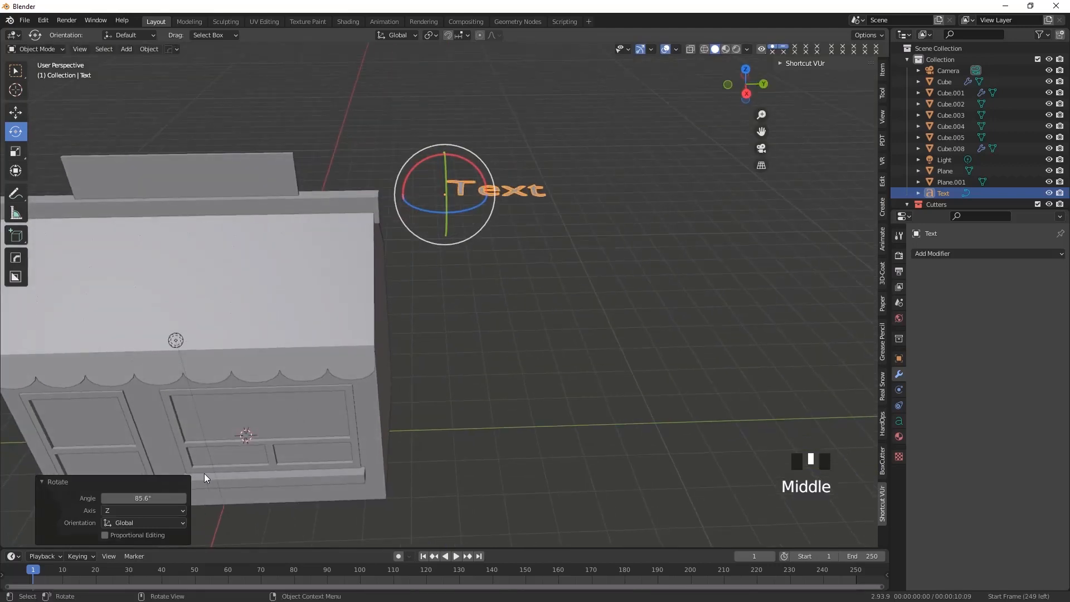
click(138, 498)
text(90)
key(Return)
Rotate the text about the Y axis so it stands upright and set the angle to 90°
middle_drag(415, 288, 468, 209)
drag(467, 187, 463, 245)
click(133, 498)
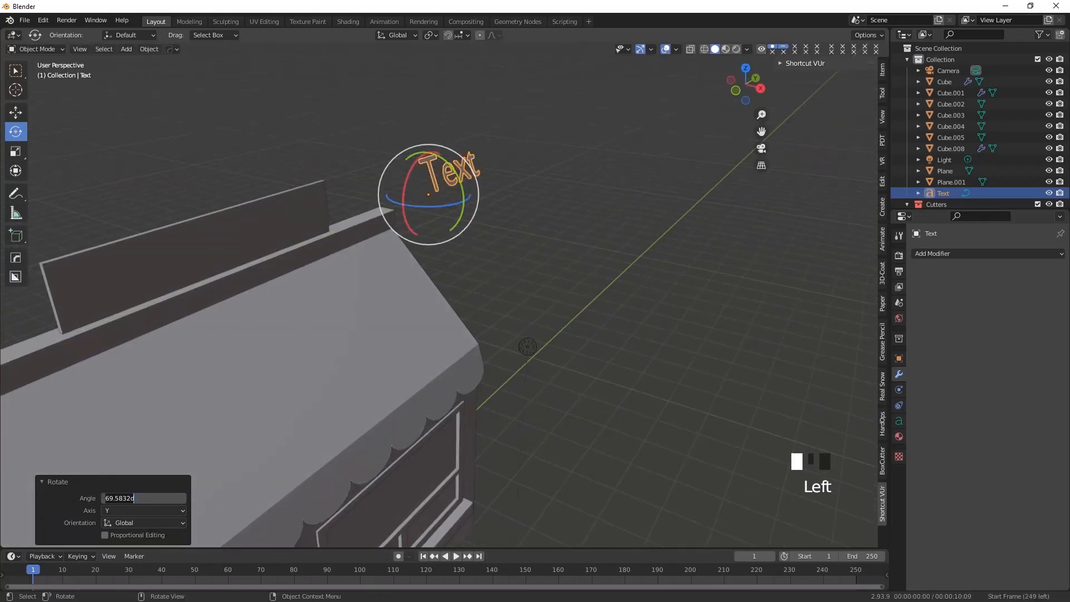
key(Return)
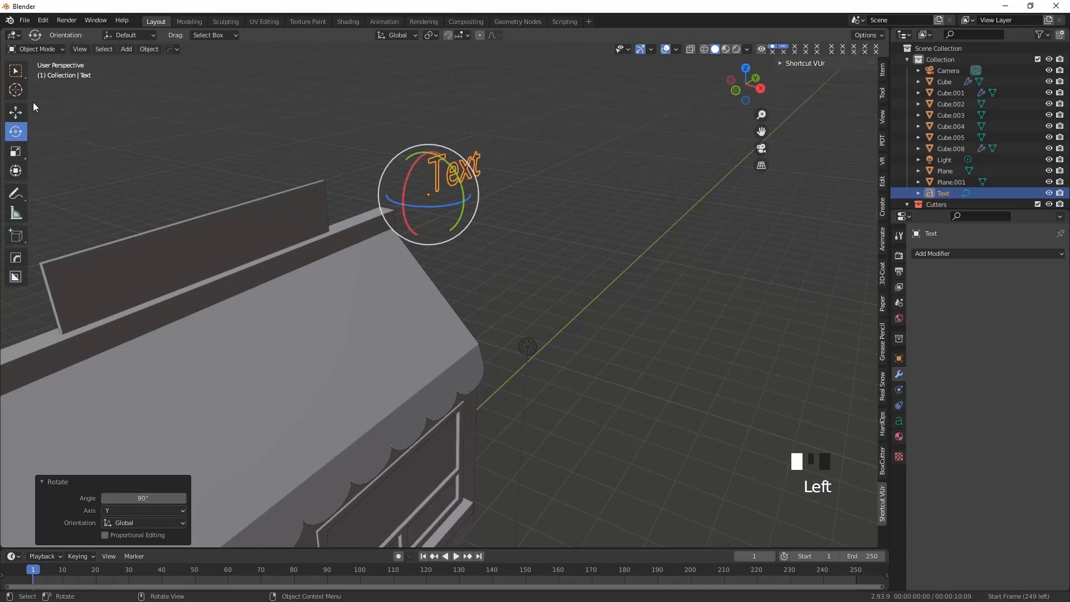
In right view, move the text along Y over the shop and raise it about 1.44 m above the sign board
click(16, 112)
middle_drag(304, 312, 326, 317)
key(KP_3)
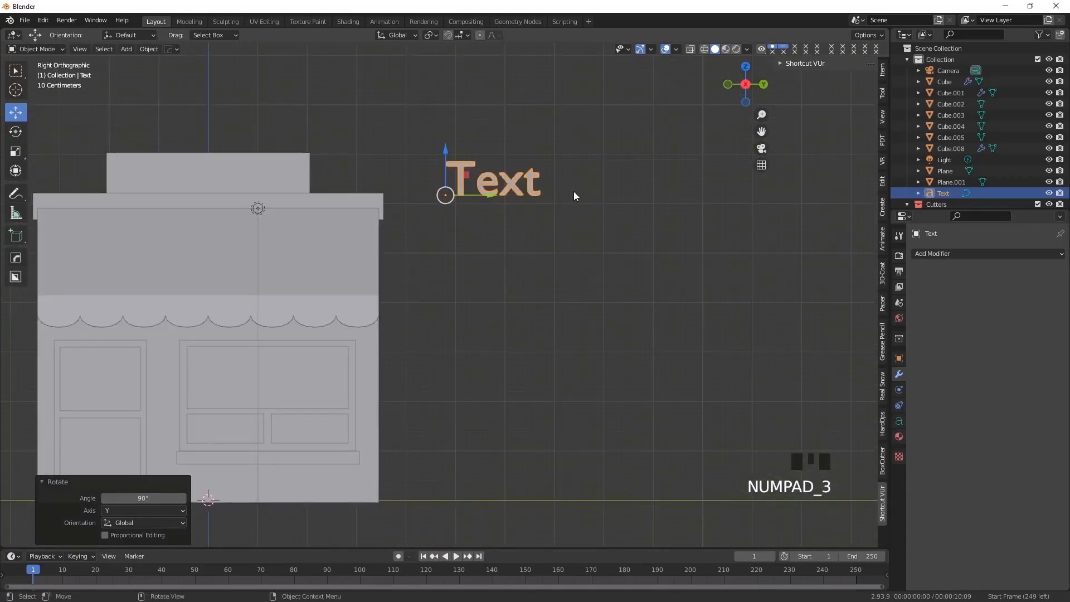
scroll(344, 250, down, 2)
shift+middle_drag(327, 277, 374, 281)
drag(535, 225, 296, 225)
drag(296, 185, 296, 128)
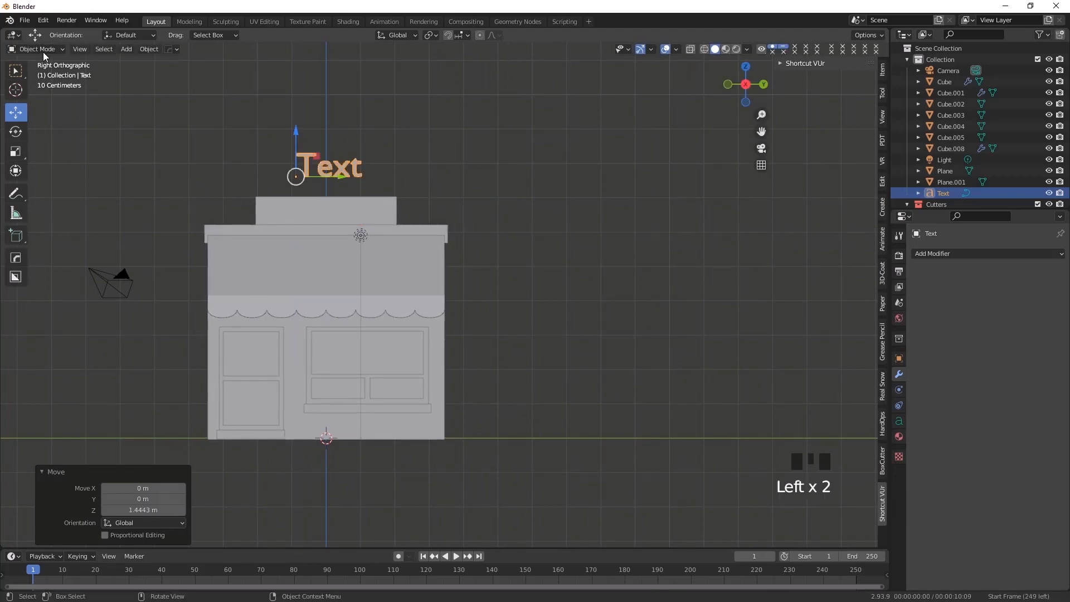
Edit the text object so it reads SHOP, then return to Object Mode
click(42, 51)
click(43, 76)
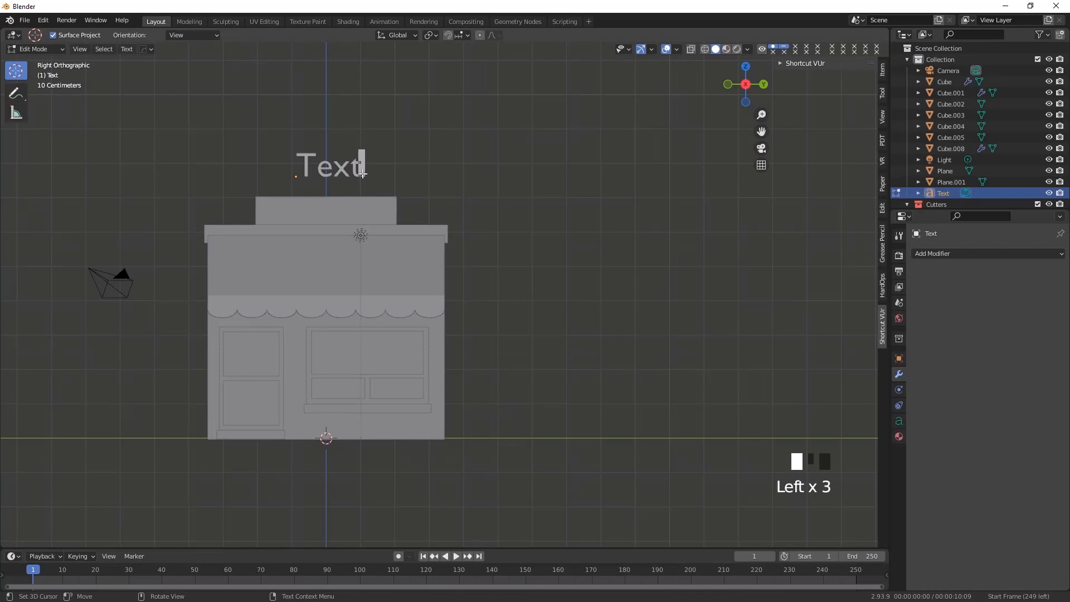
key(BackSpace)
key(BackSpace)
key(BackSpace)
key(BackSpace)
text(SHOP)
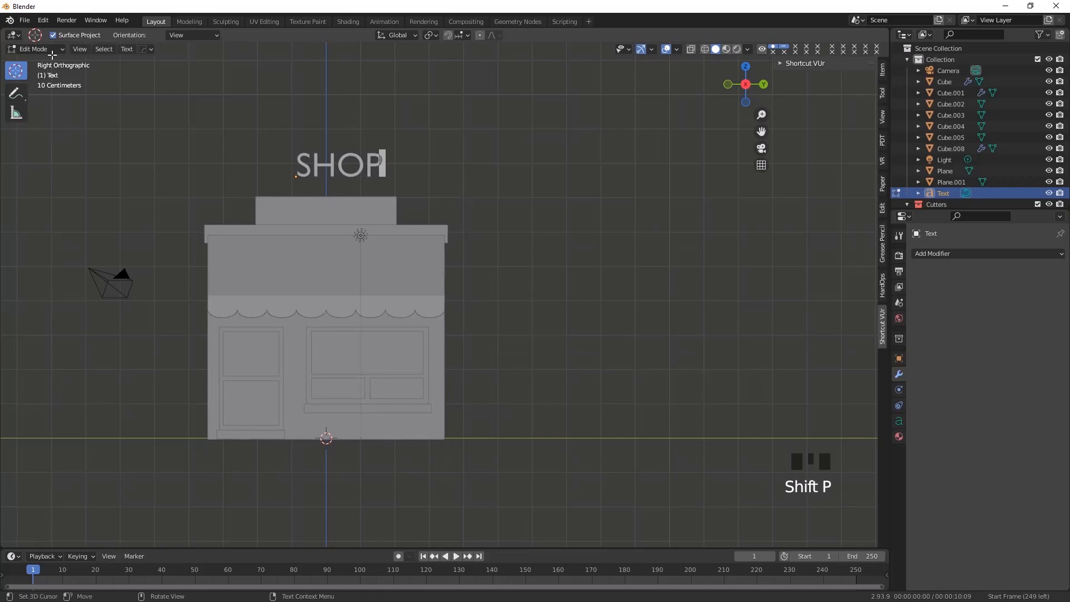
click(52, 53)
click(34, 63)
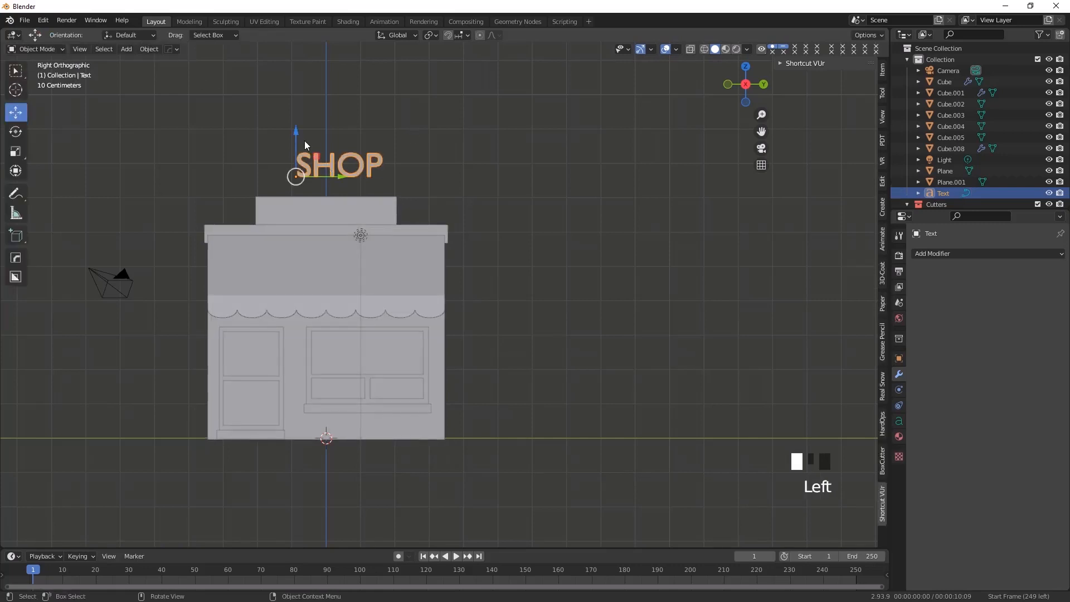
Move the SHOP text about 1.09 m along Z and inspect its position relative to the sign board
mouse_move(296, 135)
mouse_down()
mouse_move(291, 182)
mouse_move(298, 141)
mouse_up()
middle_drag(309, 228, 400, 193)
scroll(400, 193, up, 3)
shift+middle_drag(440, 238, 376, 272)
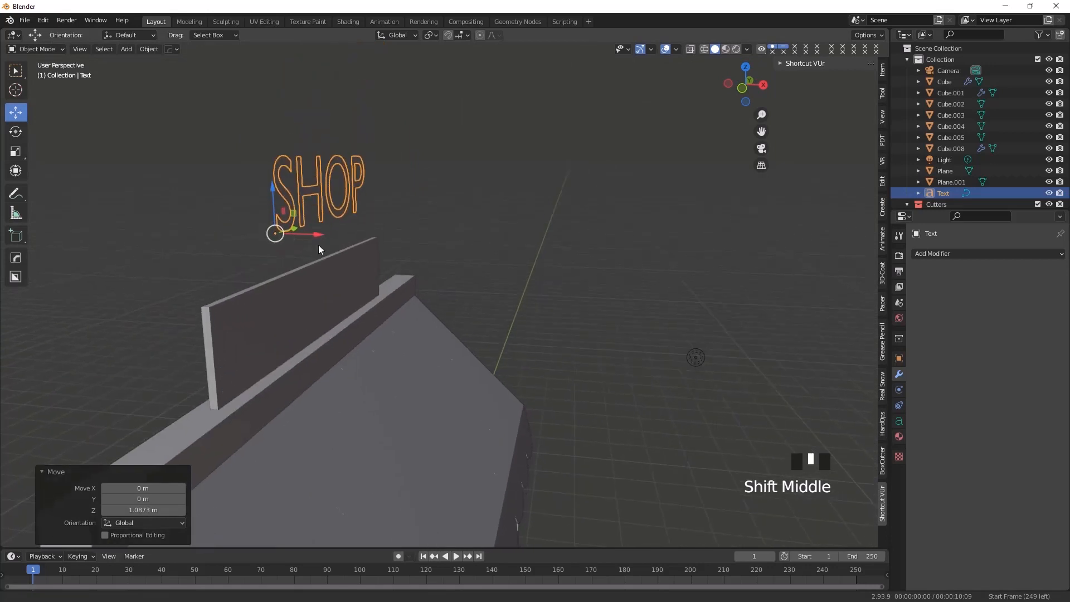
scroll(307, 246, down, 2)
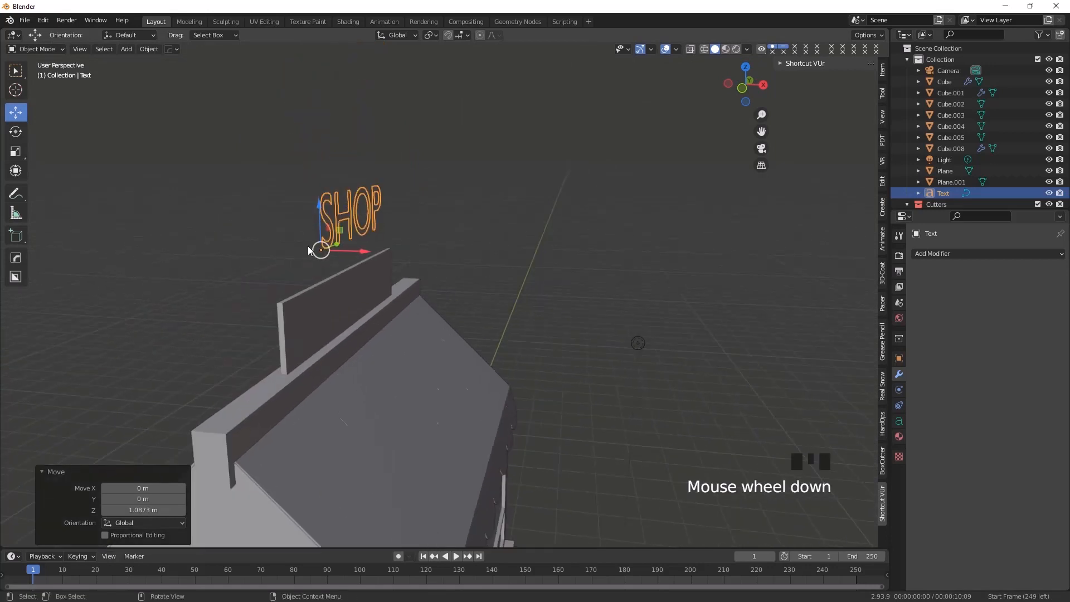
Give the SHOP text thickness with a geometry extrude of 0.03 m
click(898, 420)
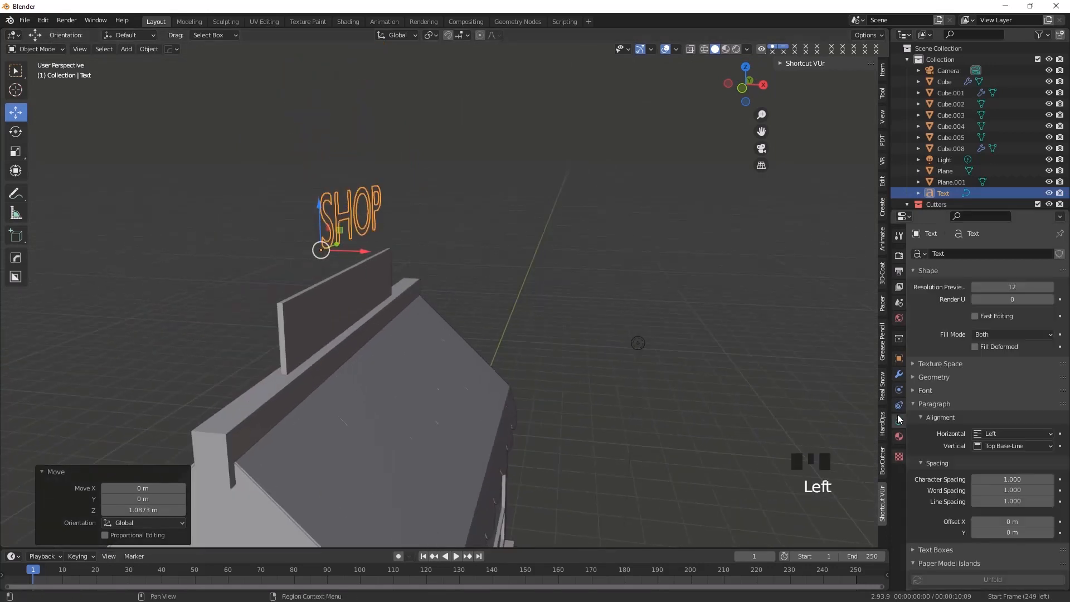
click(919, 377)
drag(1006, 394, 988, 405)
click(976, 394)
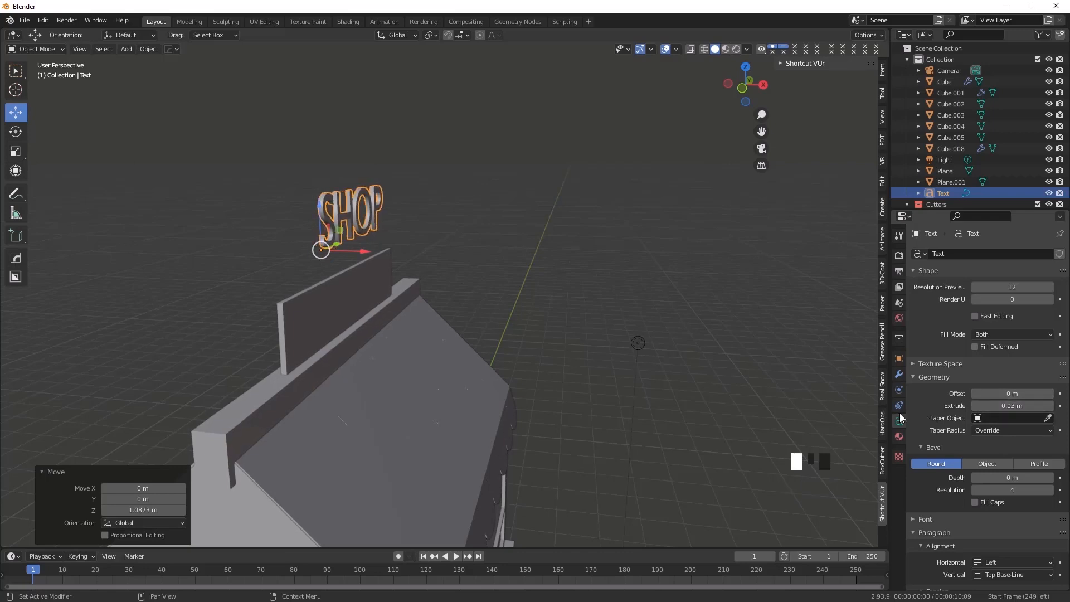
click(976, 406)
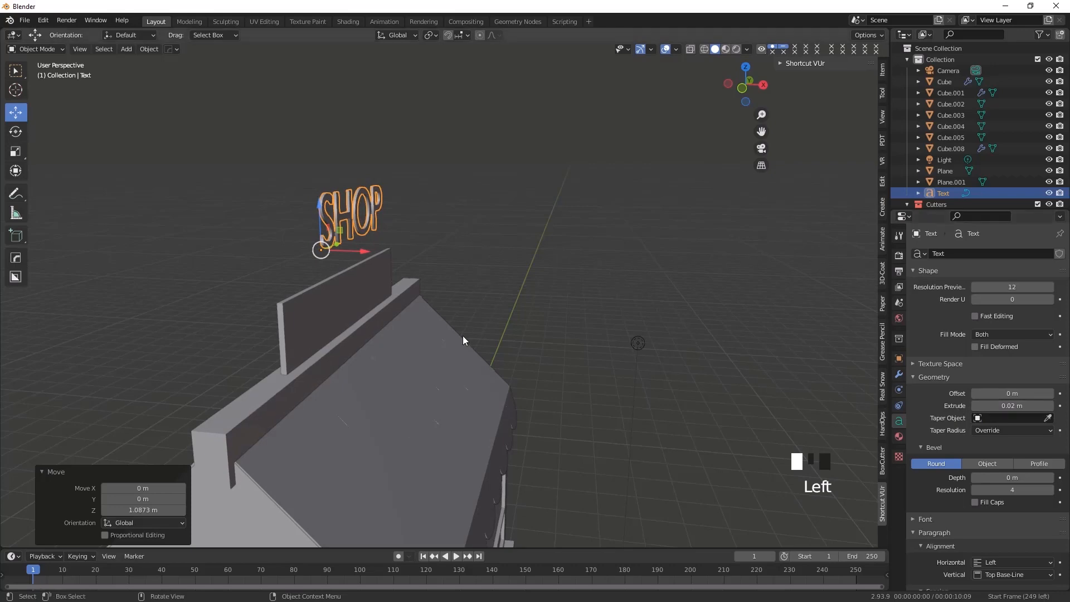
click(1049, 406)
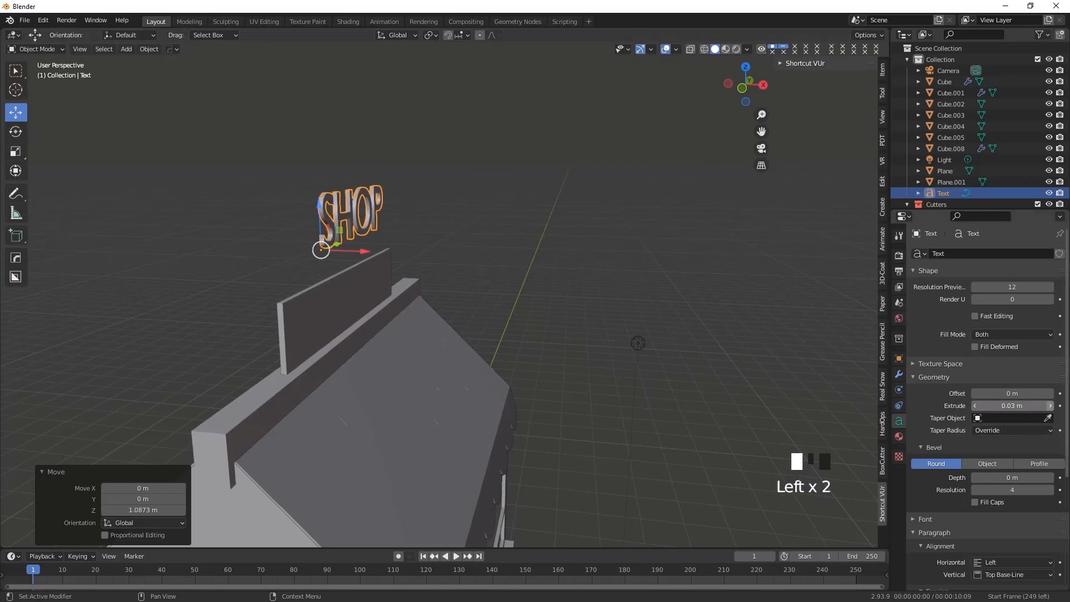
Lower the SHOP text about 1.16 m onto the sign board and shift it about 0.04 m along X against its face
middle_drag(535, 332, 369, 338)
drag(269, 241, 342, 352)
middle_drag(343, 352, 429, 360)
drag(430, 360, 430, 356)
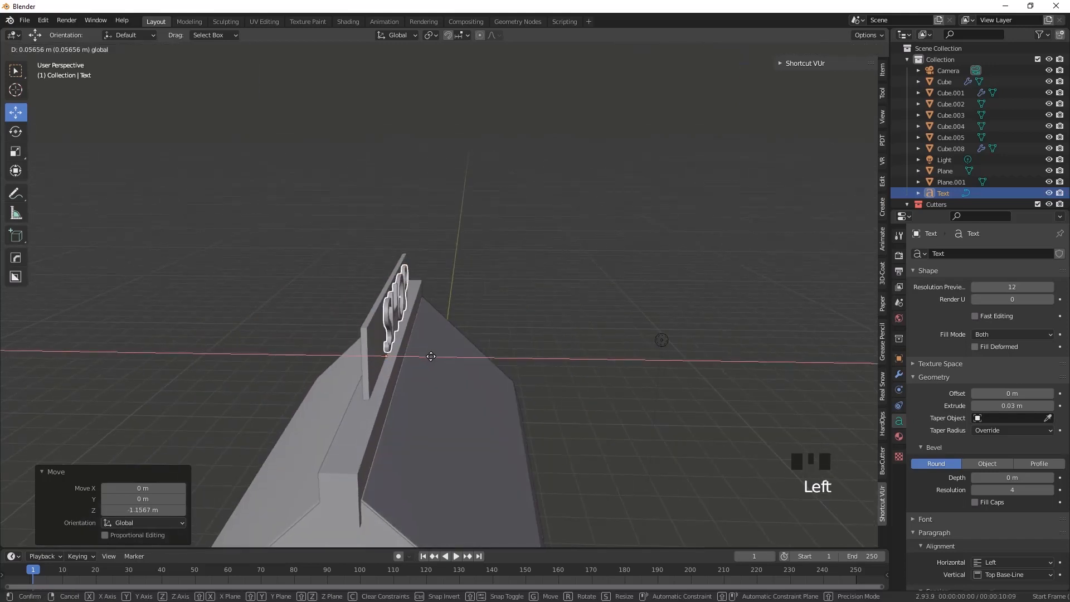
click(430, 356)
middle_drag(430, 356, 400, 390)
In right view, move the SHOP text about 0.35 m along negative Y towards the middle of the sign board
key(KP_3)
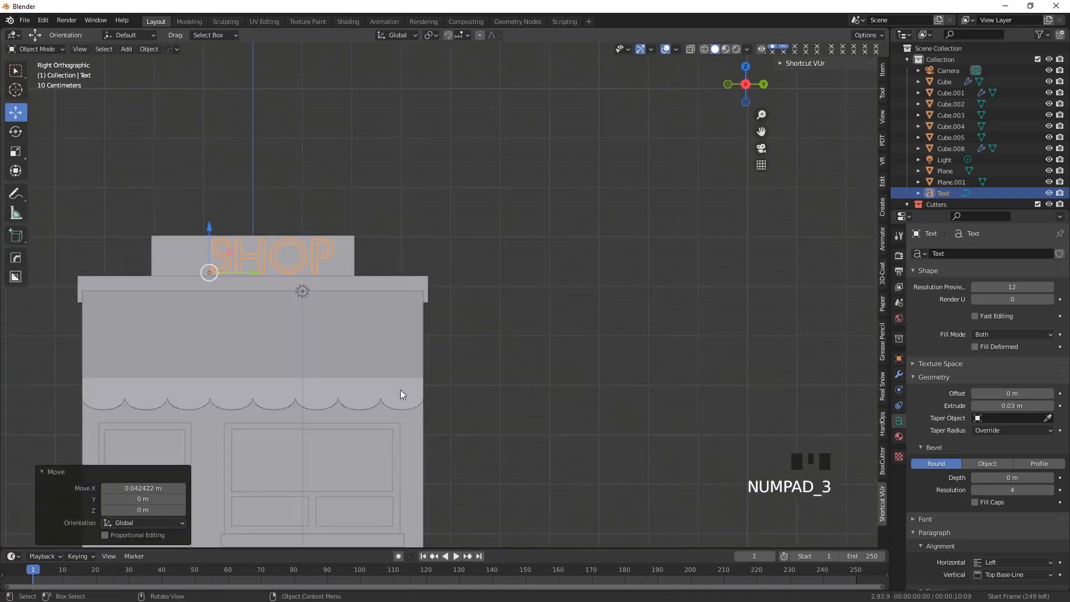
scroll(259, 288, up, 2)
shift+middle_drag(196, 296, 360, 273)
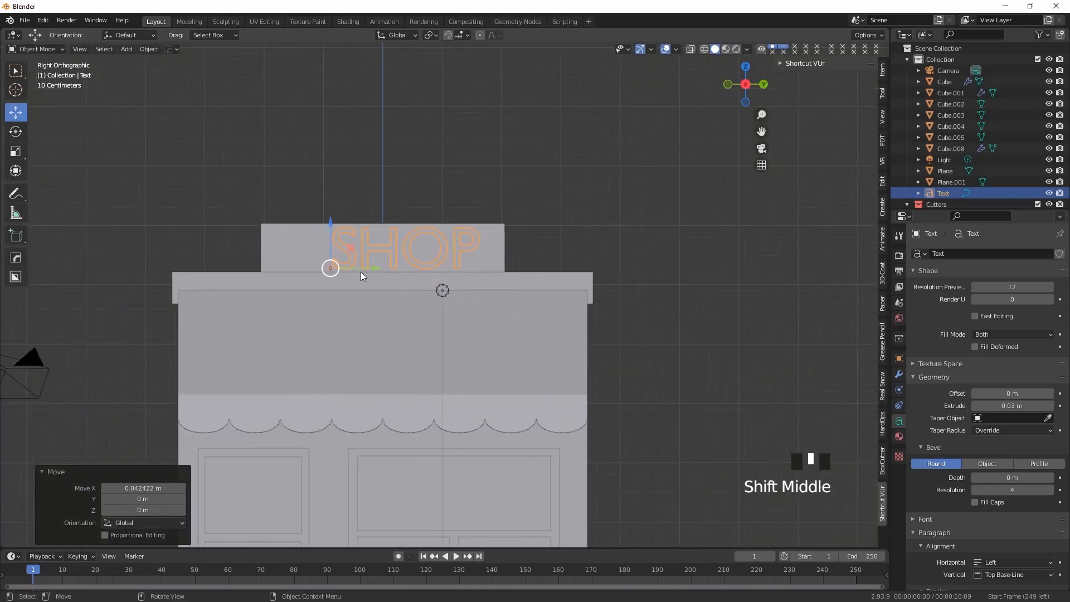
mouse_move(375, 267)
mouse_down()
mouse_move(346, 267)
mouse_move(356, 268)
mouse_up()
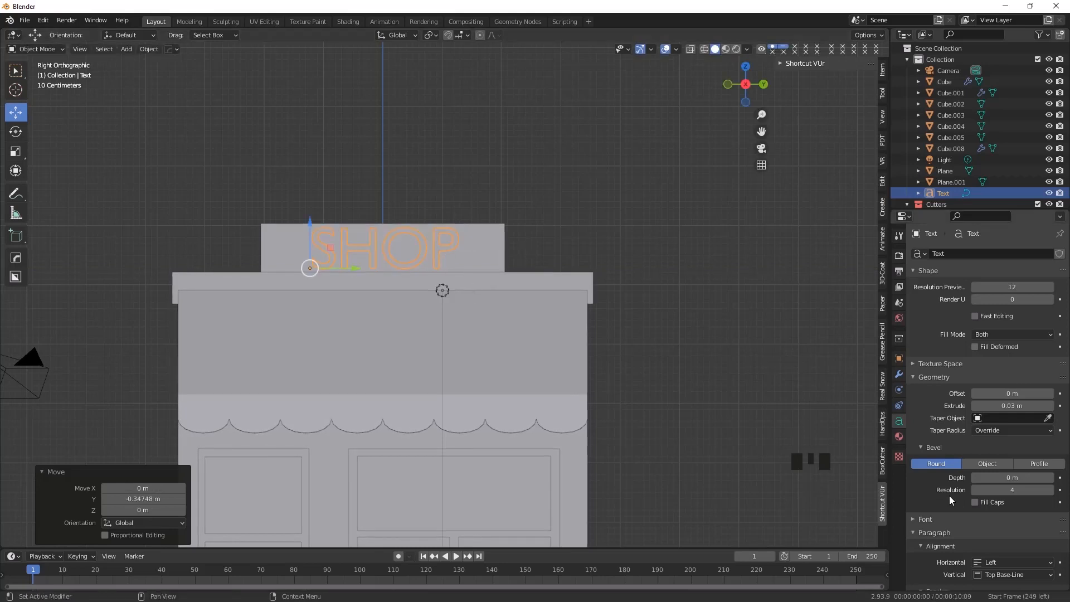
click(15, 152)
drag(354, 268, 352, 268)
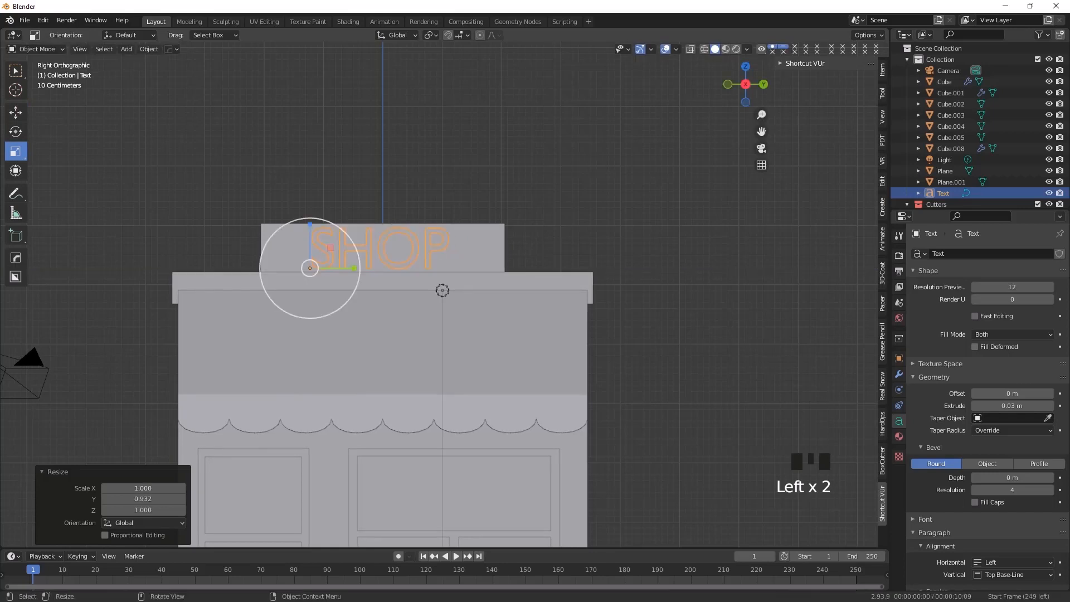
key(ctrl+z)
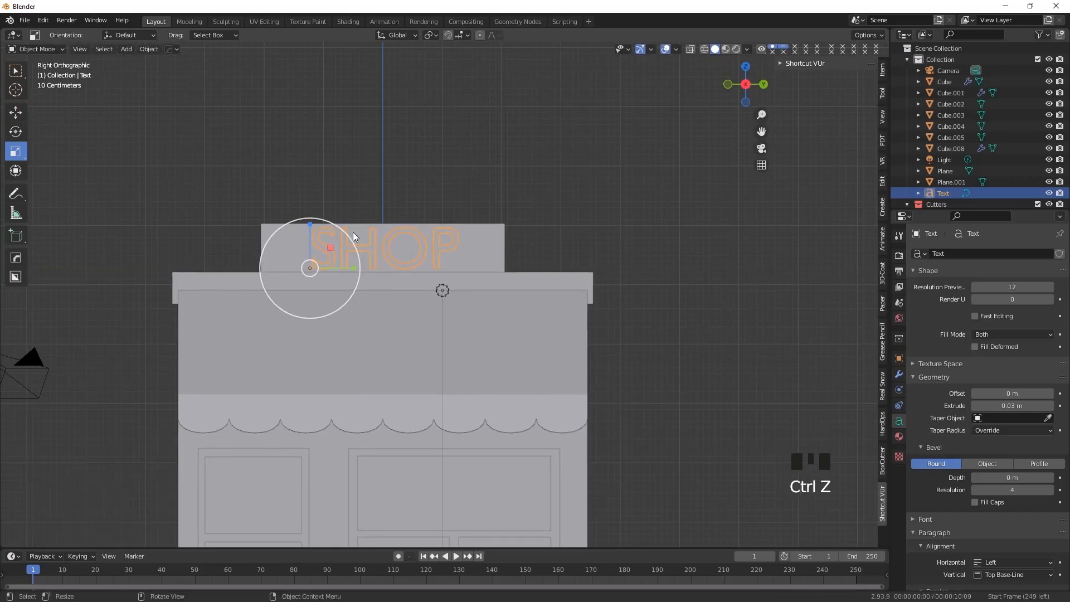
Scale the SHOP text down uniformly to about 0.906, and again to about 0.974, so it fits the sign board
key(s)
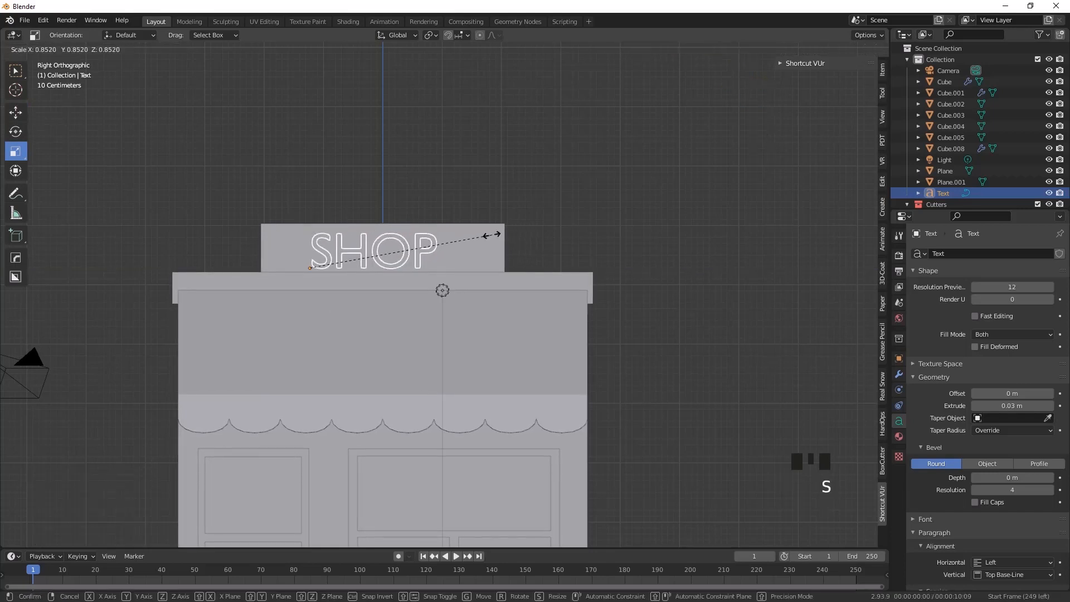
click(504, 233)
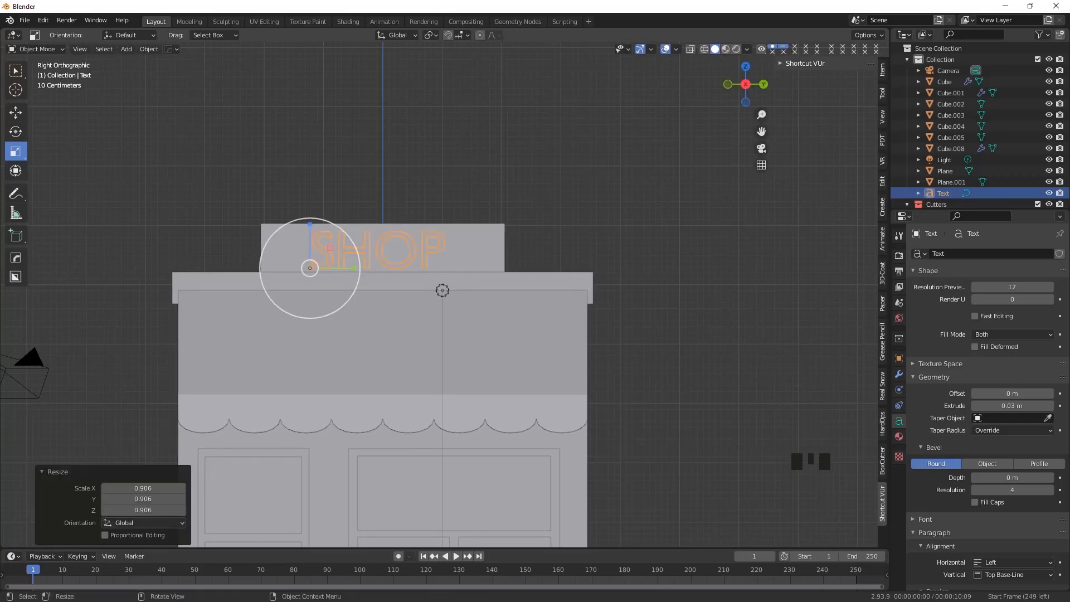
key(s)
click(498, 235)
Nudge the SHOP text about 0.1 m along Y and about 0.03 m up to center it on the sign board
click(16, 112)
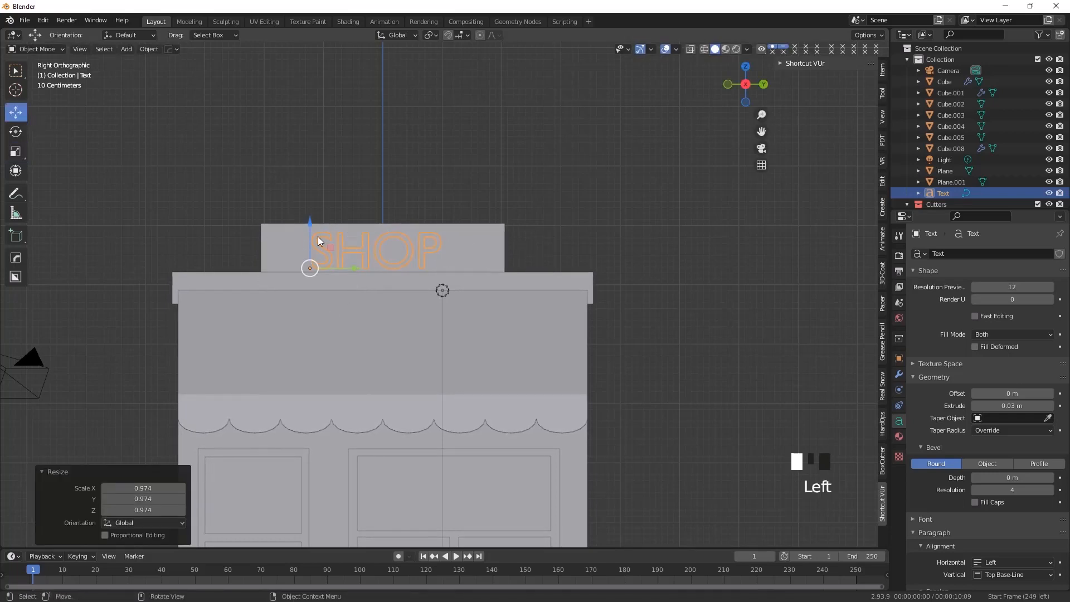
click(358, 267)
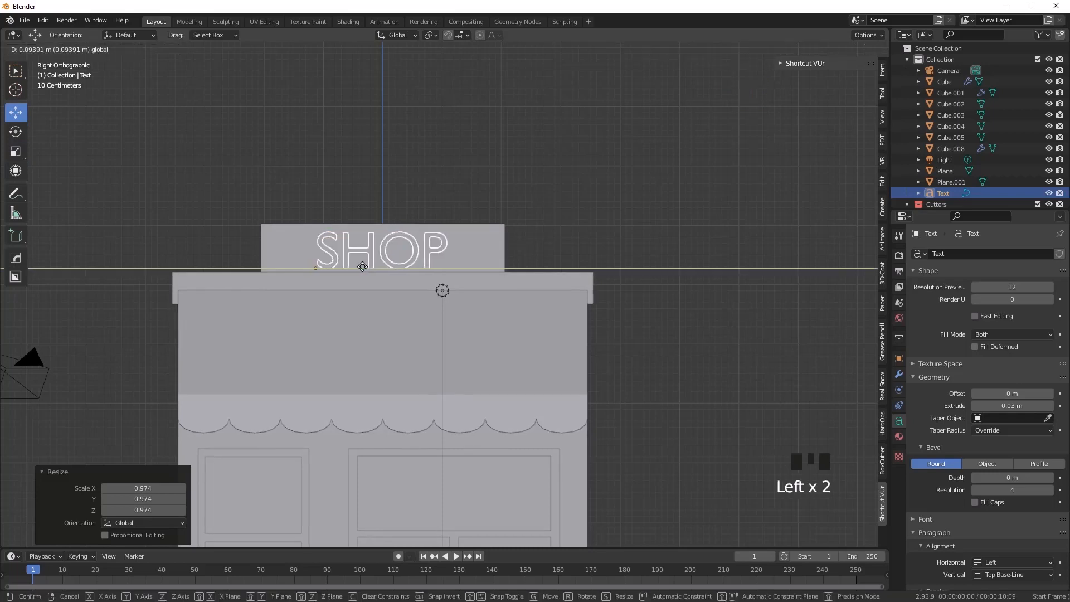
click(364, 267)
drag(316, 228, 315, 220)
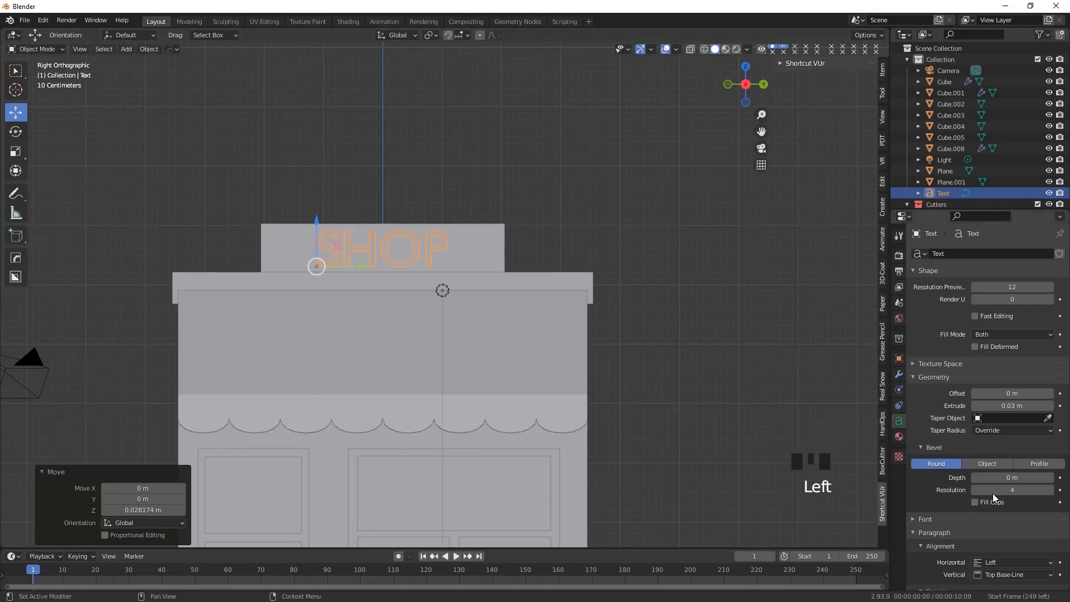
click(921, 447)
click(914, 377)
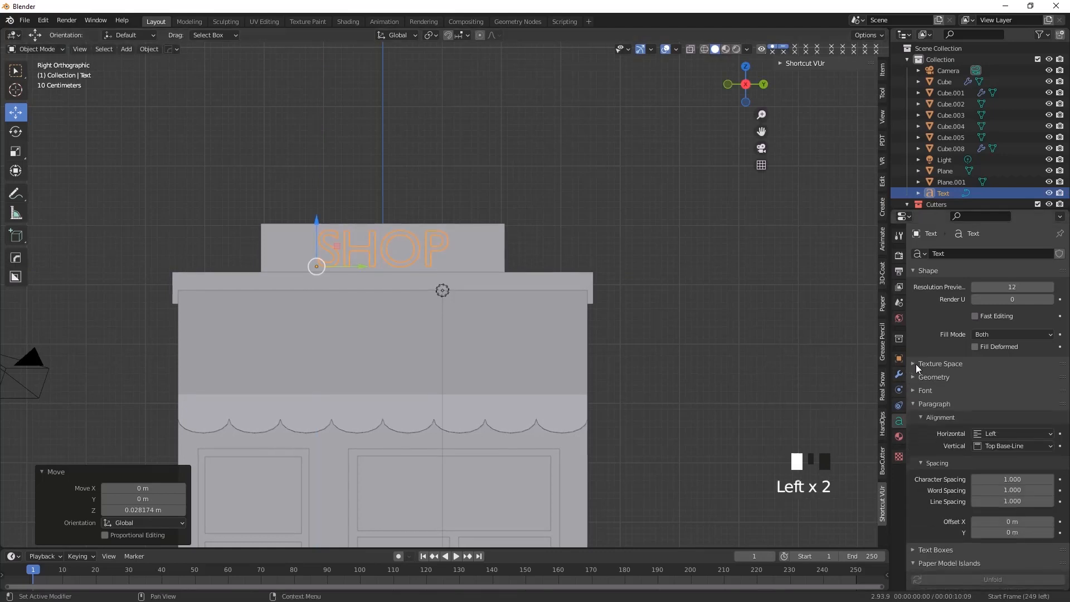
click(915, 363)
click(915, 363)
click(914, 364)
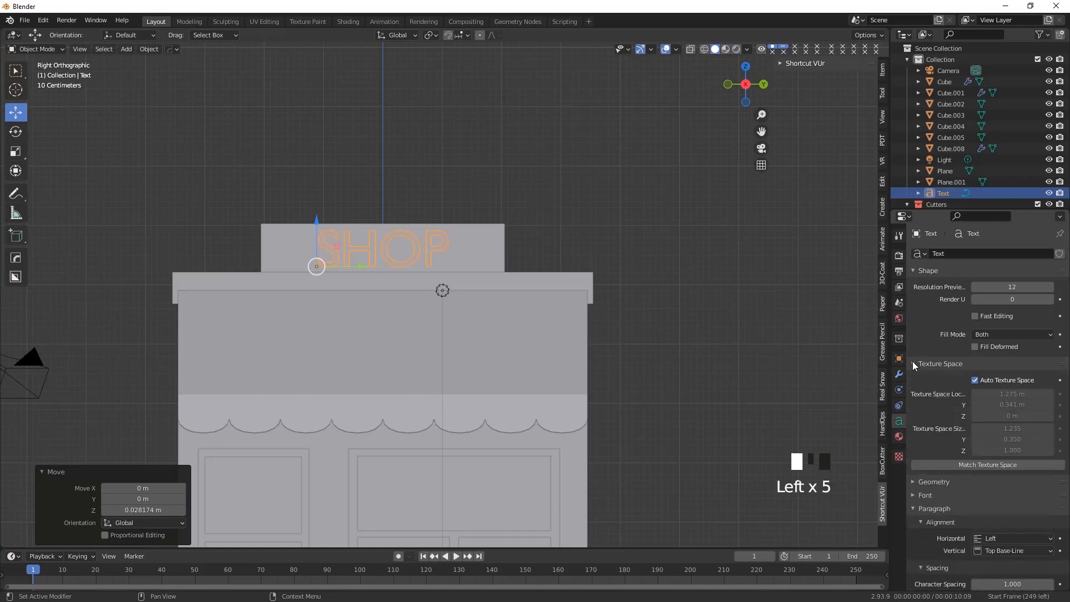
click(976, 381)
drag(998, 394, 1005, 394)
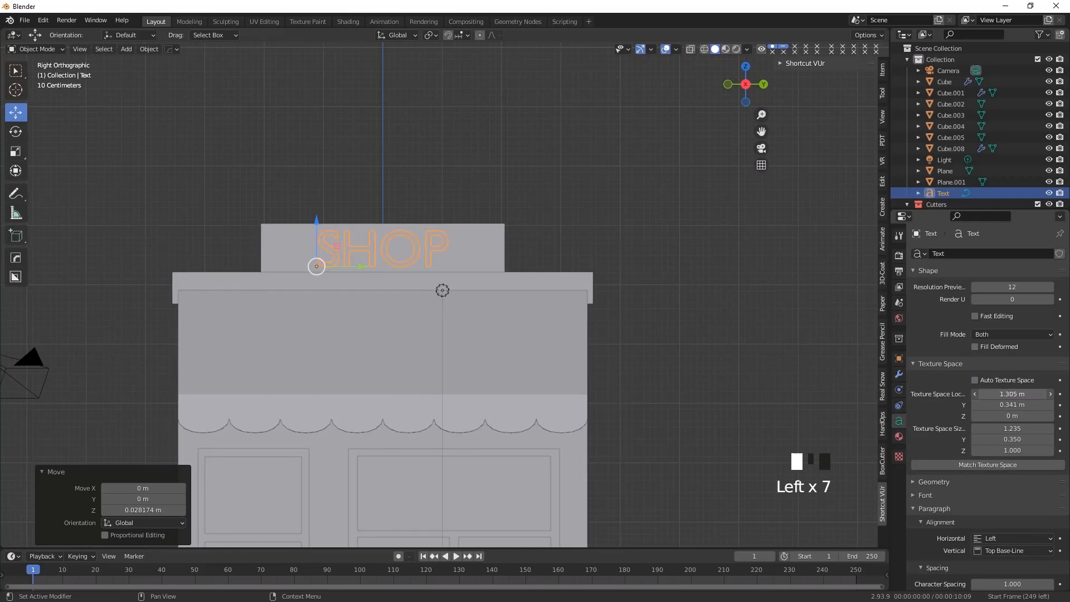
click(975, 381)
click(914, 364)
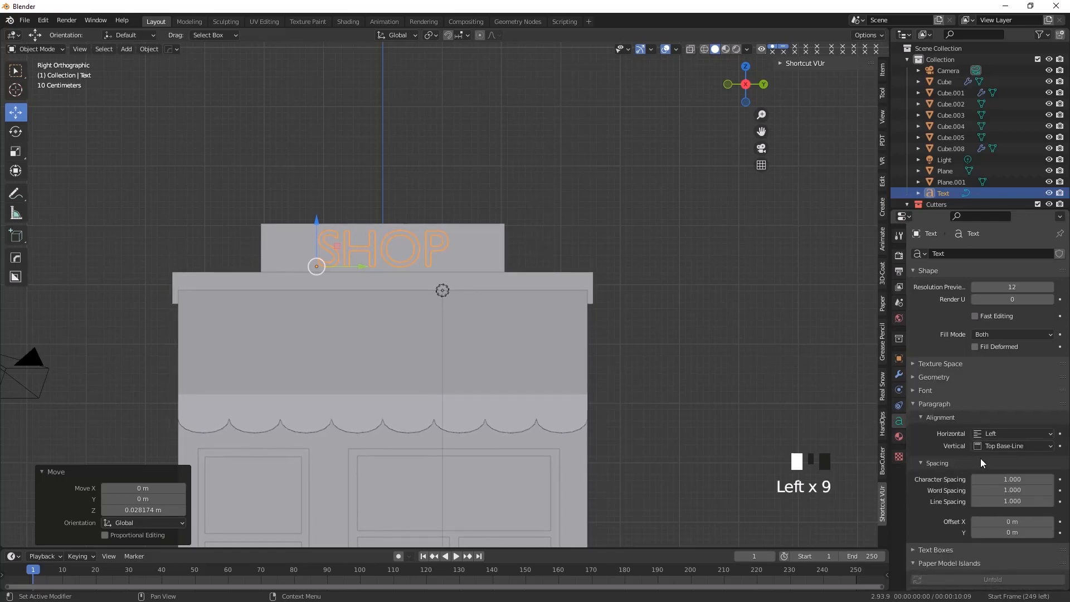
Set the text's character spacing to 1.5 and shift SHOP along negative Y to recenter it on the sign board
drag(998, 479, 1006, 479)
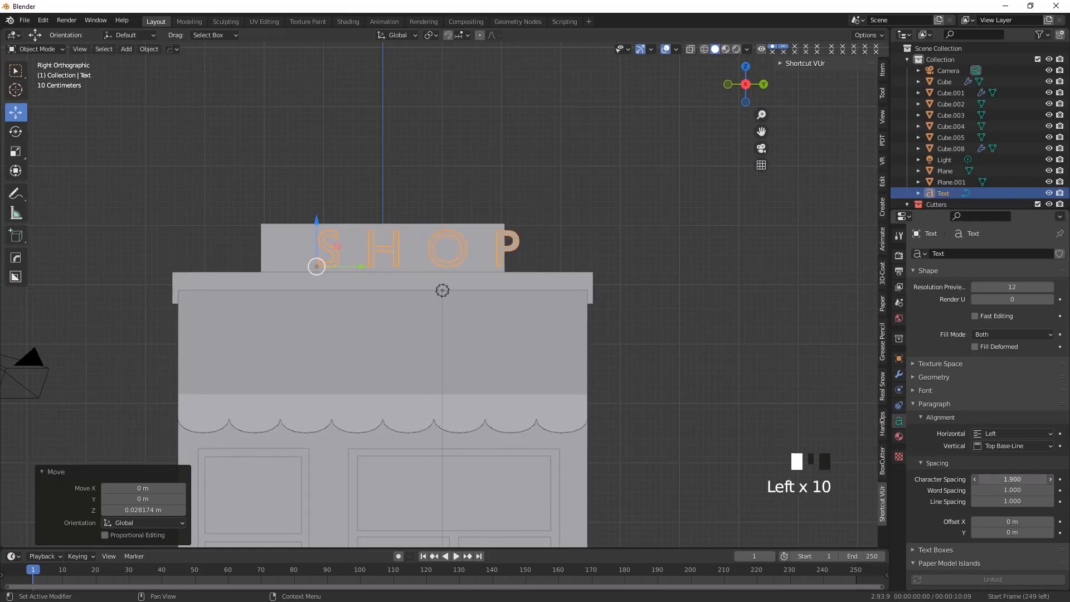
click(1049, 480)
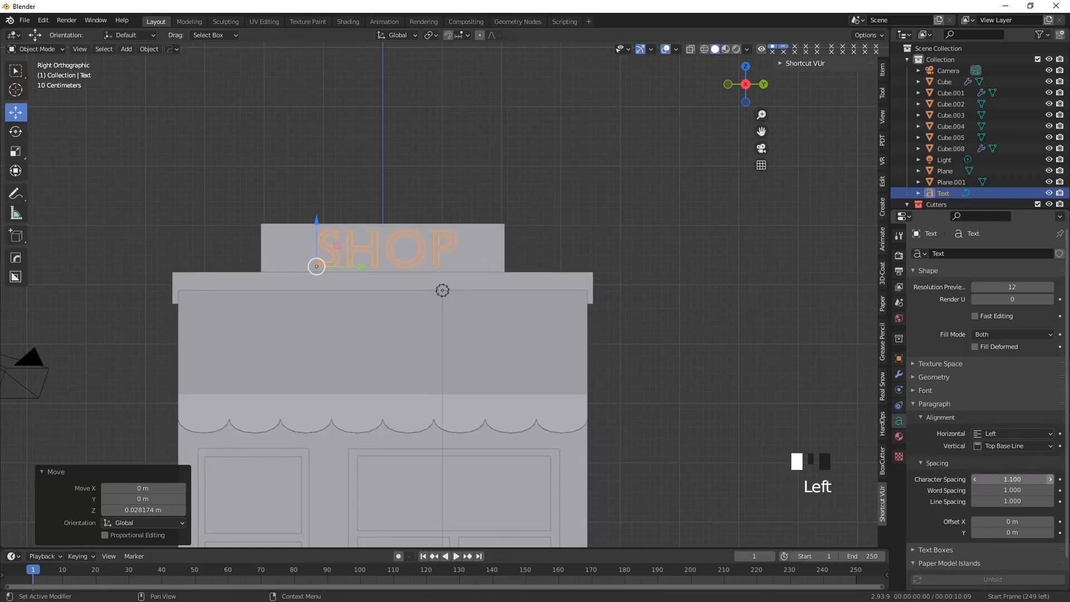
click(1050, 479)
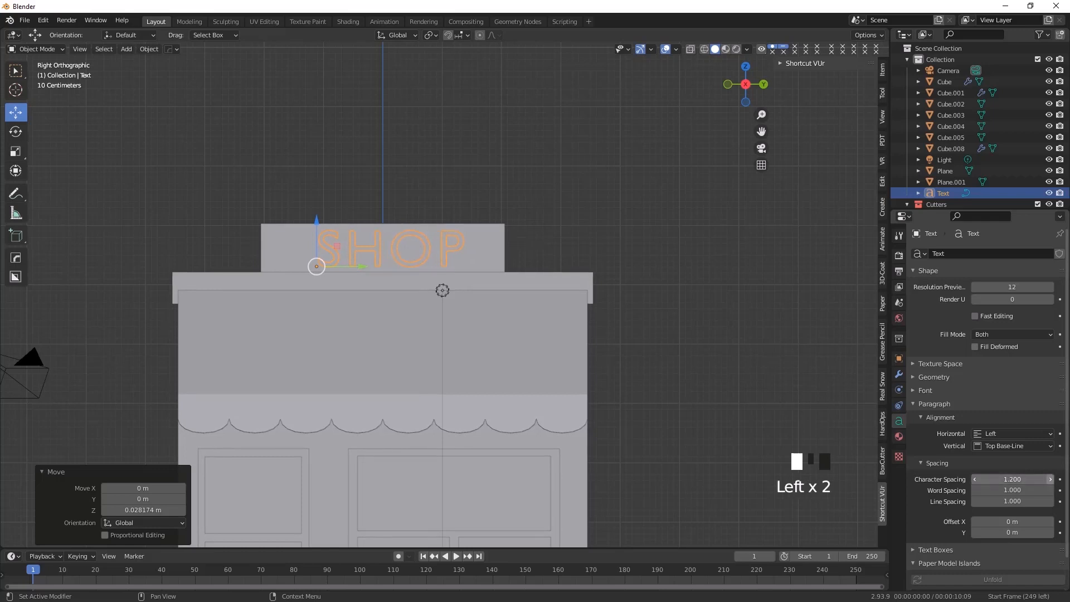
drag(360, 271, 351, 267)
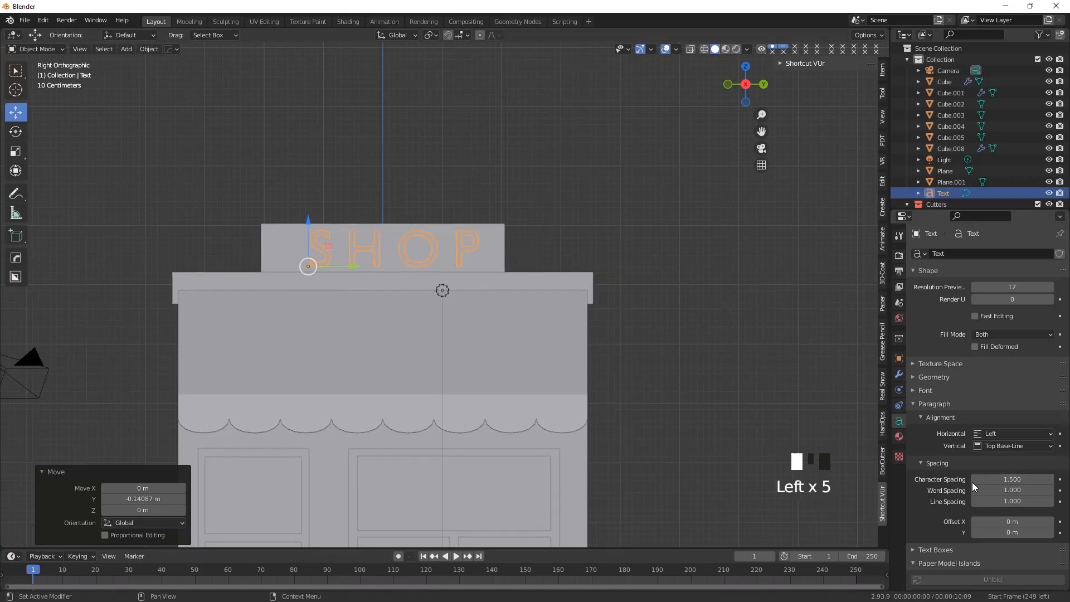
drag(350, 269, 338, 267)
Set the SHOP text's character spacing to 1.4, check it in right view and deselect it
middle_drag(358, 346, 553, 178)
click(554, 183)
middle_drag(467, 300, 400, 290)
click(460, 252)
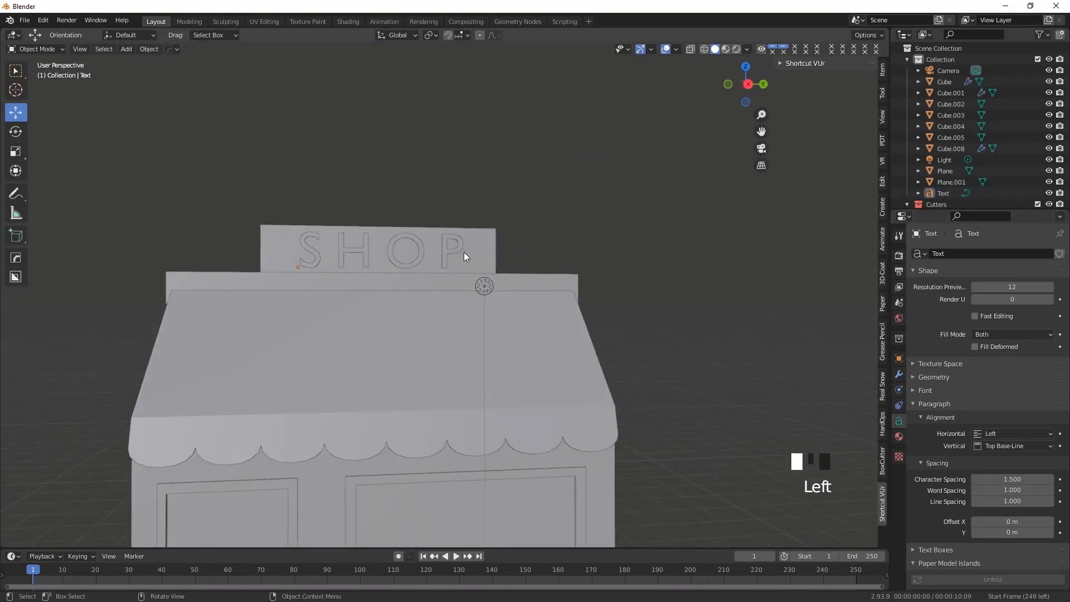
click(975, 479)
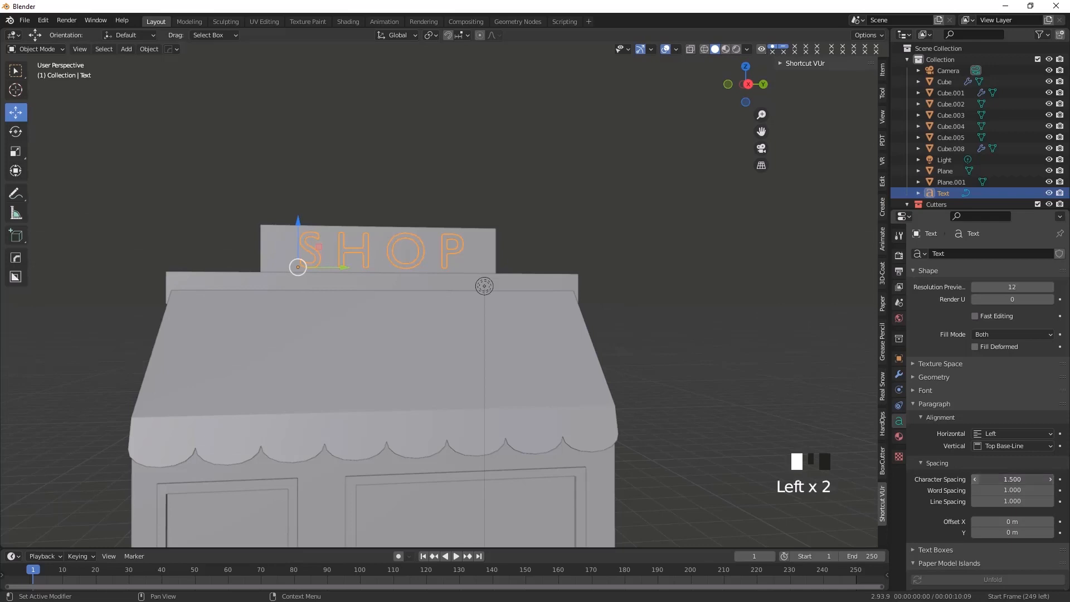
click(975, 479)
click(974, 480)
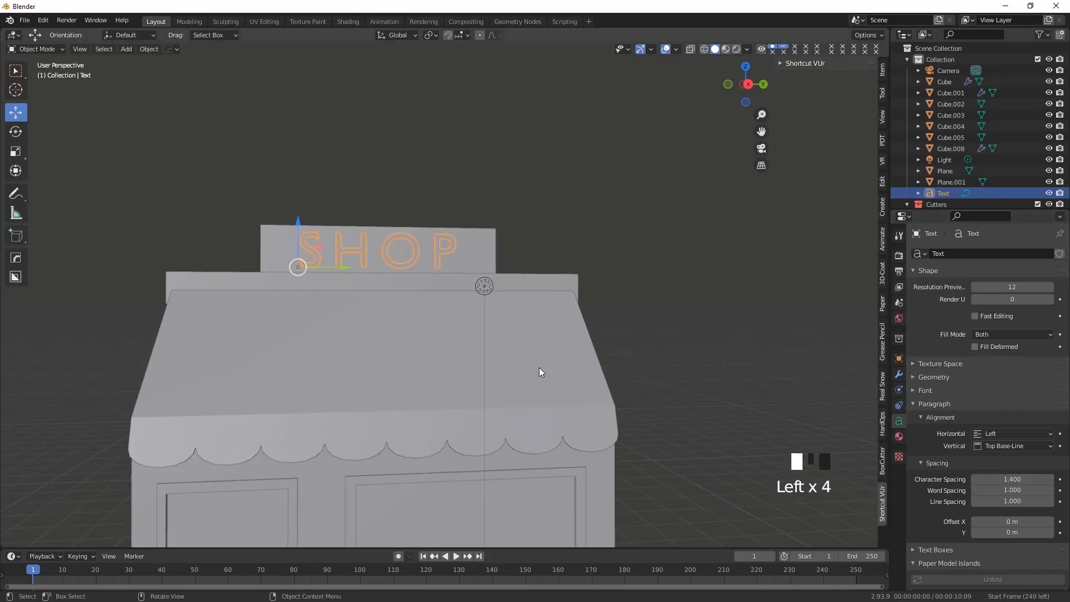
middle_drag(539, 372, 531, 371)
key(KP_3)
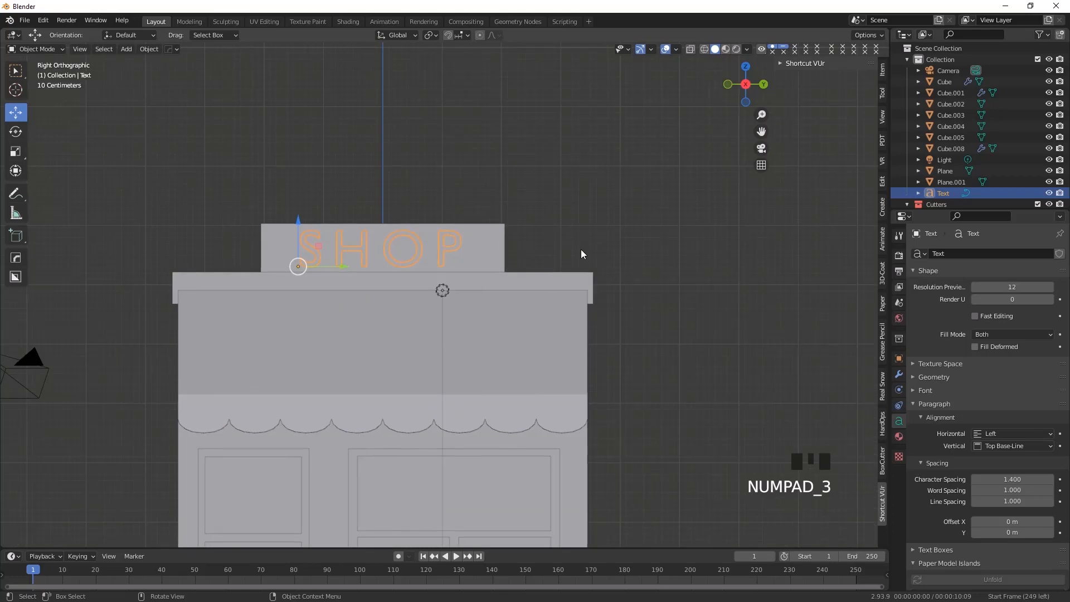
click(553, 248)
Select the SHOP text and set its origin to Center of Mass (Surface)
scroll(258, 313, down, 1)
middle_drag(258, 313, 368, 314)
scroll(367, 310, up, 2)
click(351, 269)
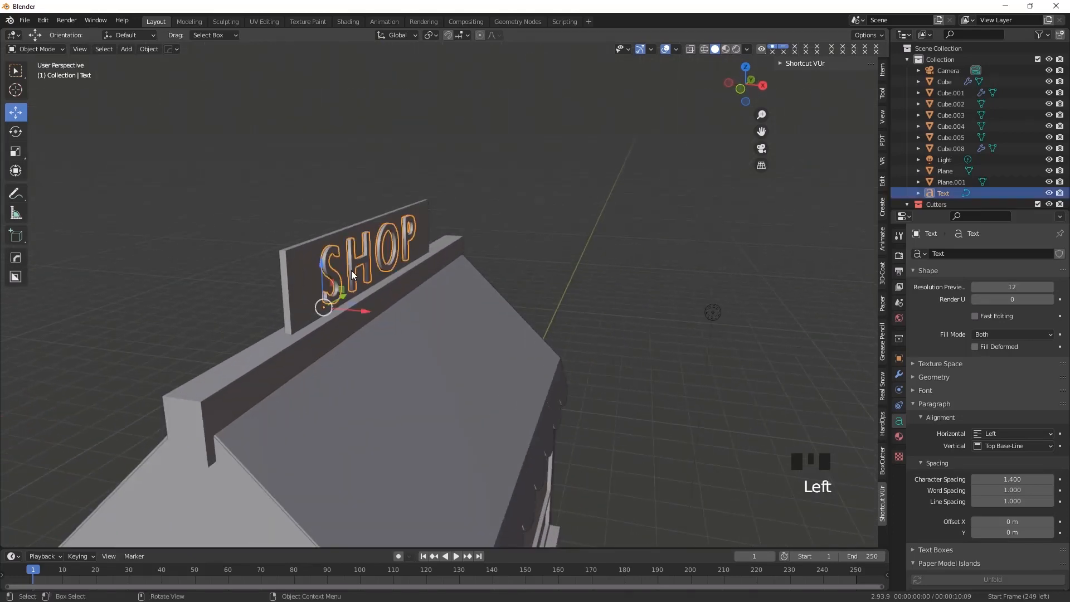
middle_drag(364, 342, 132, 126)
click(147, 49)
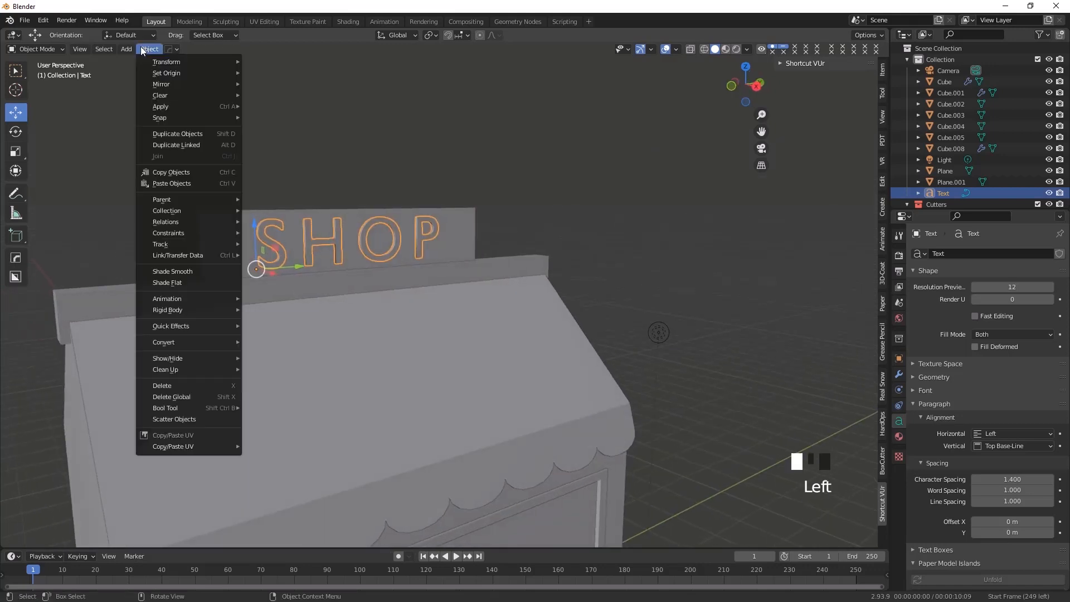
mouse_move(193, 74)
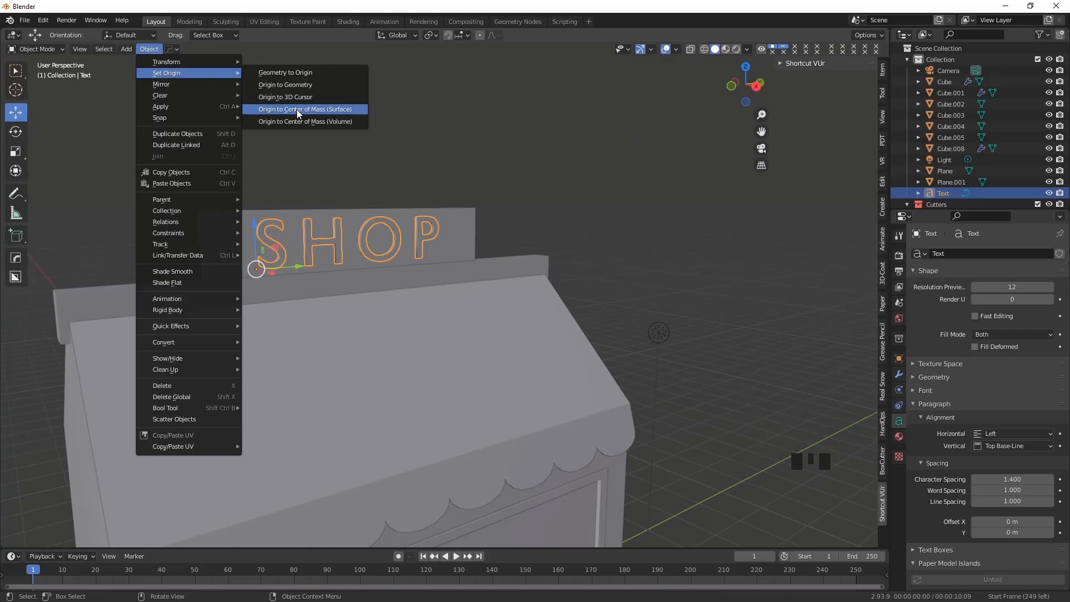
click(296, 110)
Inspect the finished sign, awning, door and window of the shop from several angles
middle_drag(423, 278, 483, 144)
click(483, 143)
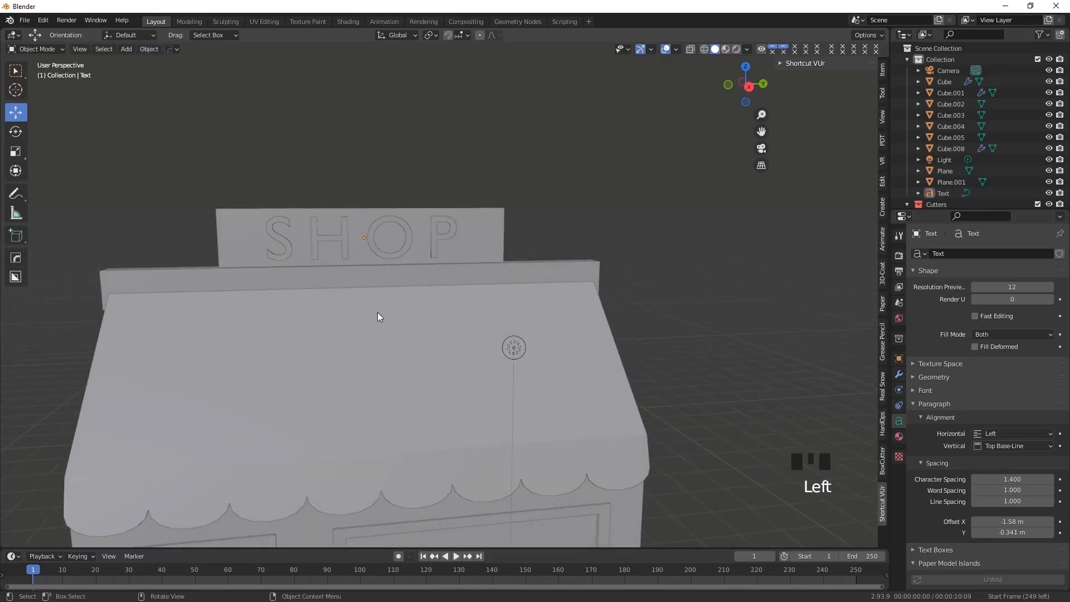
middle_drag(377, 312, 357, 310)
scroll(357, 310, down, 1)
middle_drag(363, 360, 353, 375)
scroll(352, 376, down, 2)
mouse_move(391, 407)
middle_down()
mouse_move(470, 430)
mouse_move(362, 380)
mouse_move(409, 391)
mouse_move(439, 447)
mouse_move(339, 436)
mouse_move(440, 444)
mouse_move(382, 411)
middle_up()
scroll(353, 433, up, 3)
scroll(353, 433, down, 2)
shift+middle_drag(394, 457, 361, 388)
scroll(363, 368, up, 3)
click(329, 383)
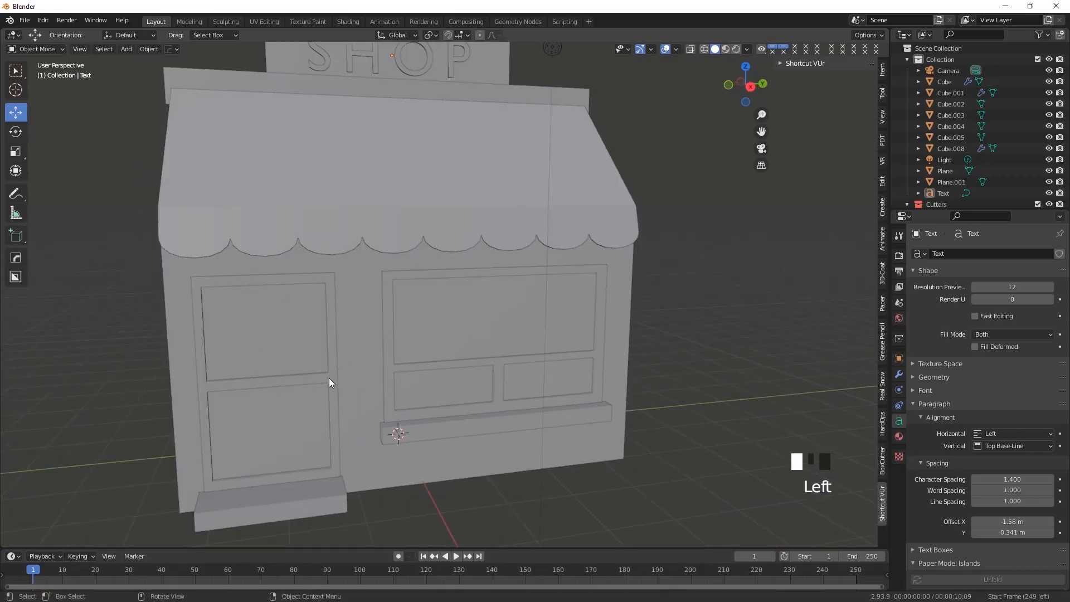
scroll(313, 436, up, 2)
shift+middle_drag(314, 436, 427, 435)
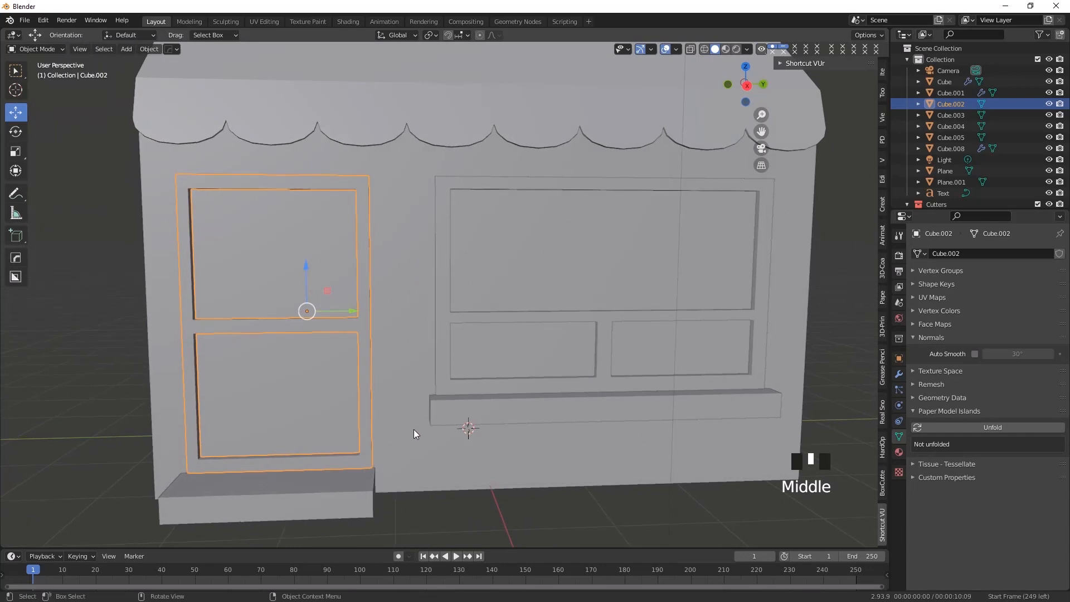
Add a cube, move it along X out in front of the shop and raise it about 1.35 m
click(123, 49)
mouse_move(145, 62)
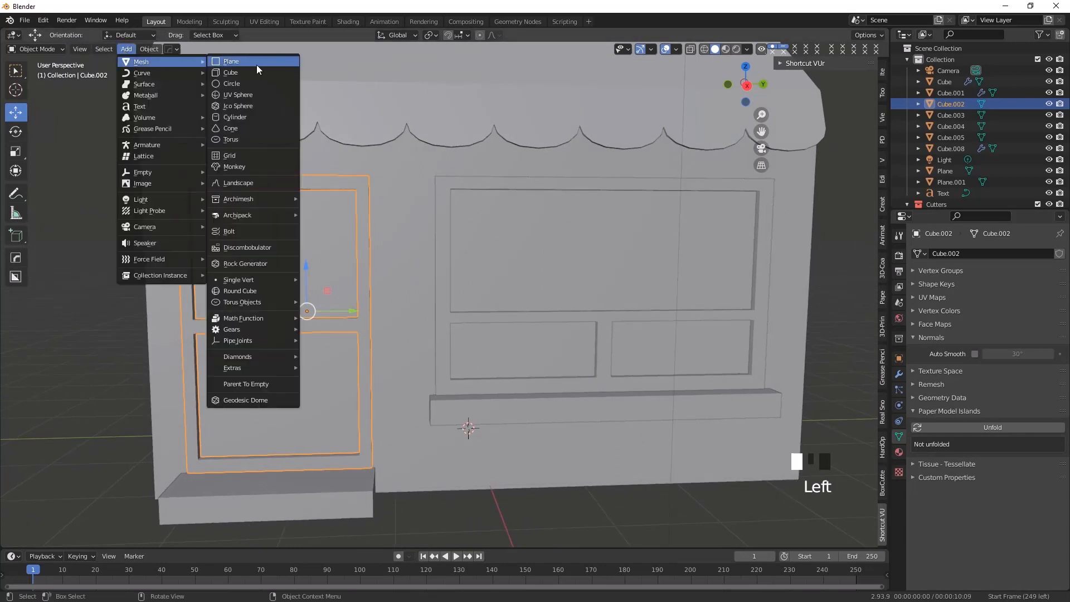
click(256, 72)
scroll(347, 394, down, 3)
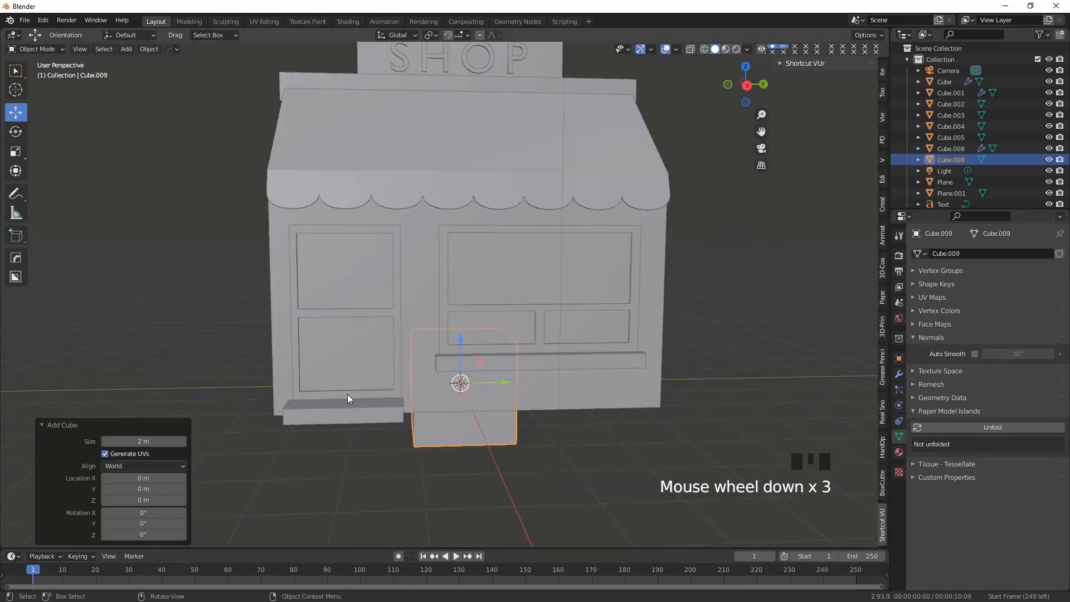
middle_drag(348, 396, 430, 393)
drag(383, 397, 557, 419)
drag(519, 370, 535, 245)
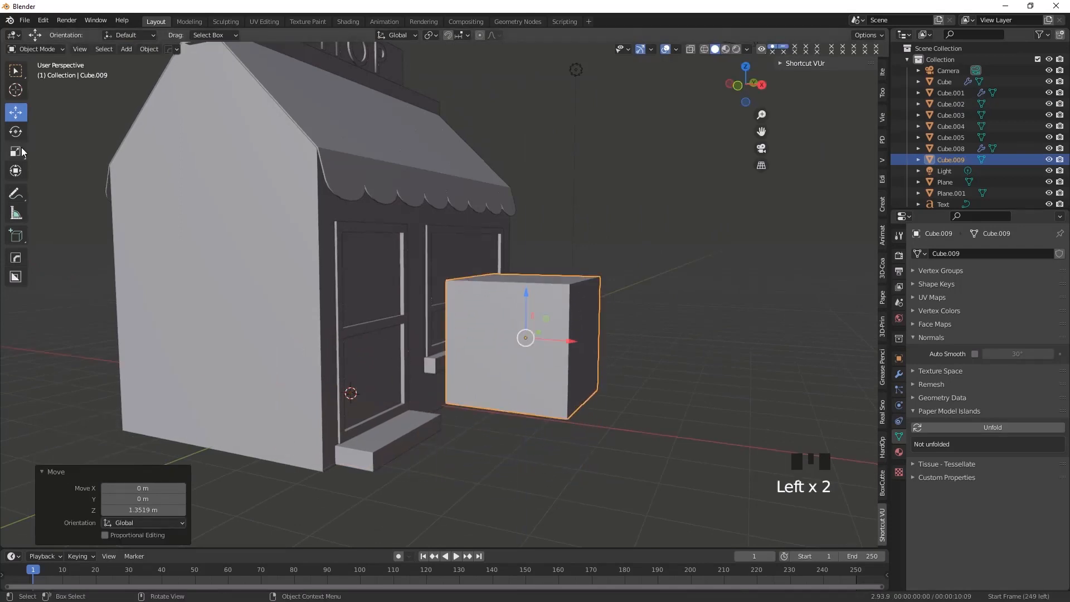
Scale the cube down to about 0.35 and move it back along X toward the door's handle-side edge
key(s)
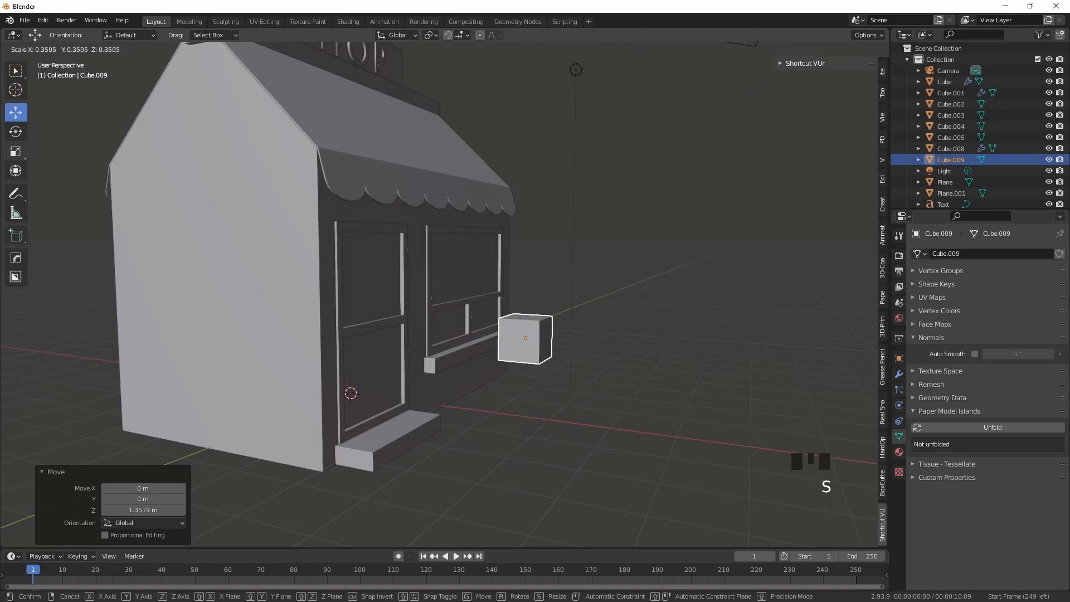
click(540, 332)
drag(567, 343, 449, 356)
middle_drag(450, 355, 393, 374)
scroll(395, 337, up, 2)
drag(512, 366, 365, 268)
scroll(339, 329, up, 2)
shift+middle_drag(353, 373, 340, 429)
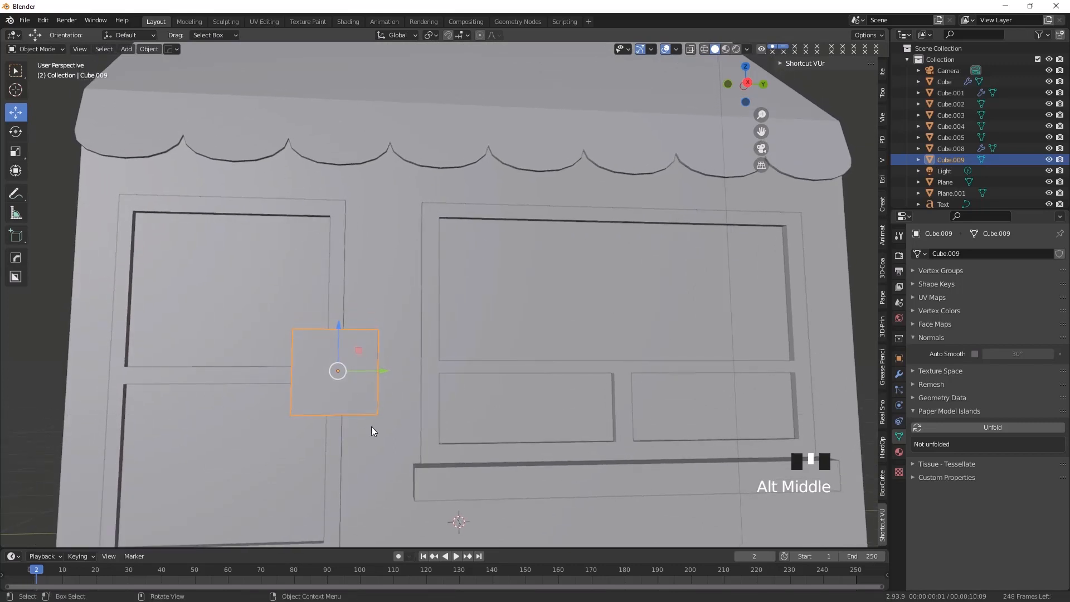
key(ctrl+z)
middle_drag(320, 393, 363, 370)
Scale the cube again to about 0.17 and lower it about 0.065 m toward the door's middle rail
key(s)
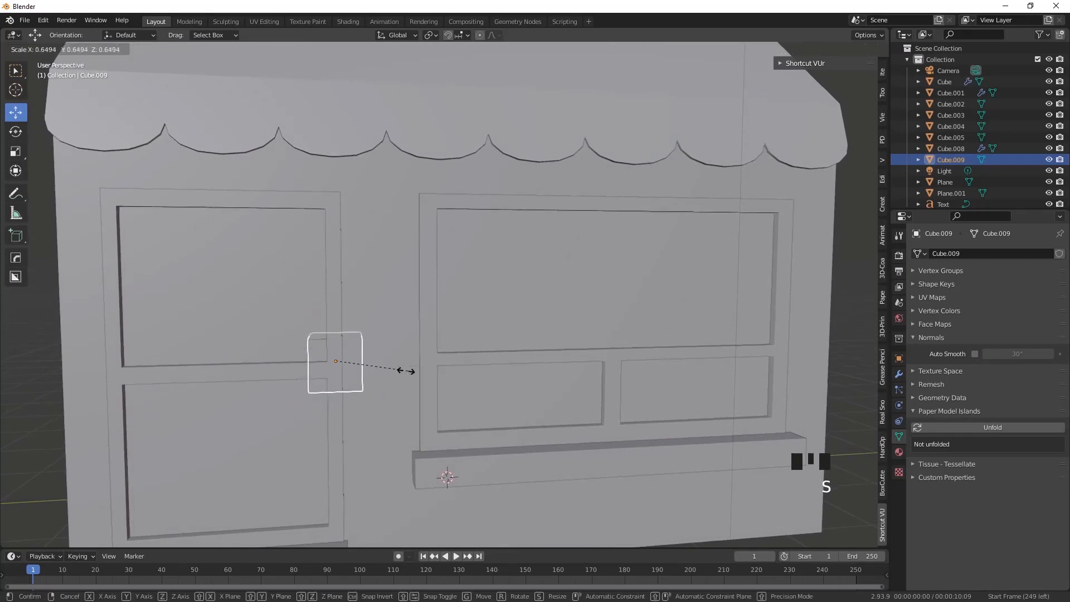
click(355, 374)
scroll(309, 394, up, 2)
shift+middle_drag(309, 393, 372, 355)
drag(334, 305, 335, 317)
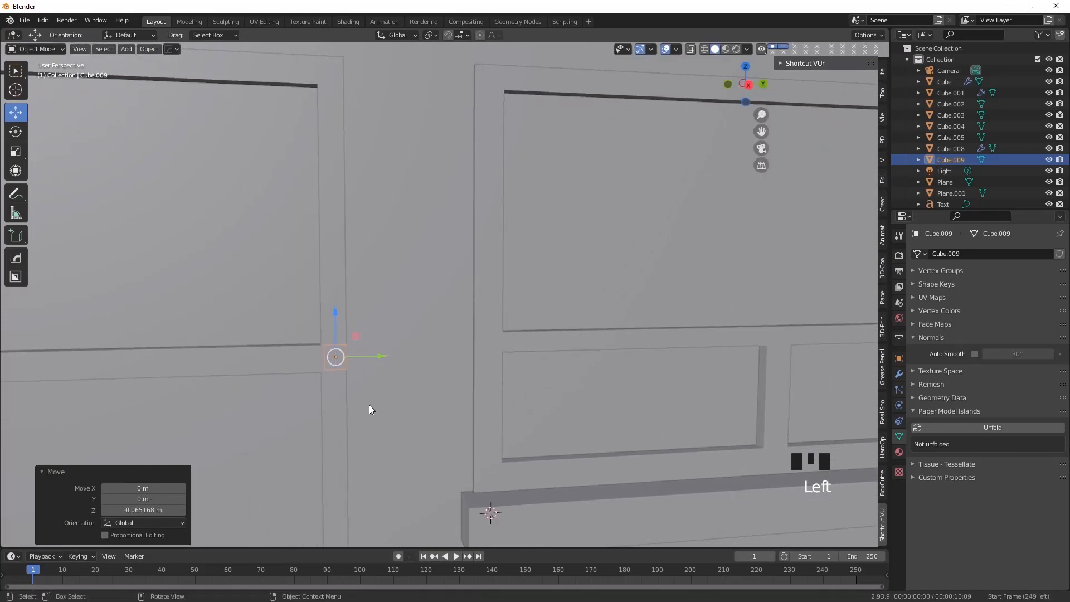
In right view, nudge the cube along Y and raise it about 0.046 m onto the door's side stile
middle_drag(373, 404, 377, 371)
scroll(351, 403, up, 2)
key(KP_3)
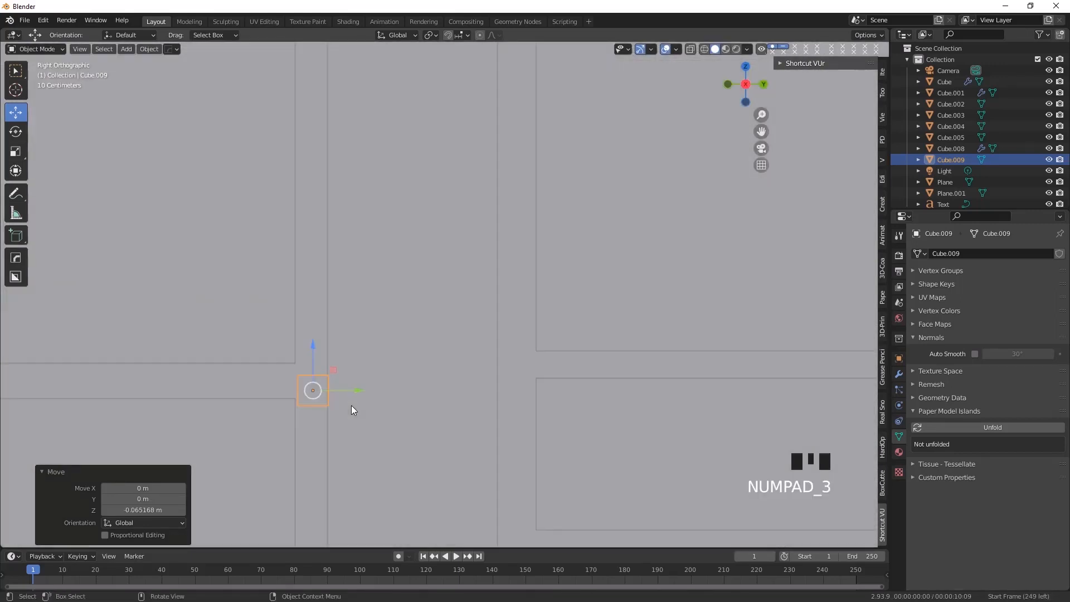
scroll(341, 400, up, 1)
shift+middle_drag(341, 400, 399, 333)
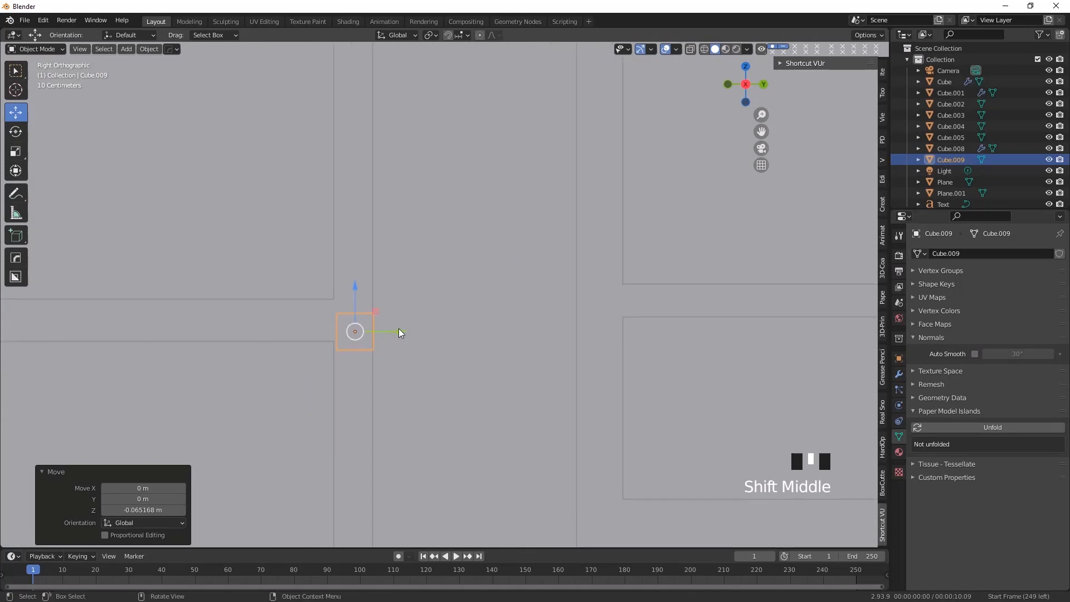
drag(399, 333, 397, 333)
drag(354, 284, 354, 272)
scroll(328, 341, up, 2)
shift+middle_drag(328, 349, 438, 370)
Scale the small cube to about 0.74 and fine-tune its height and Y position to centre it on the door stile
key(s)
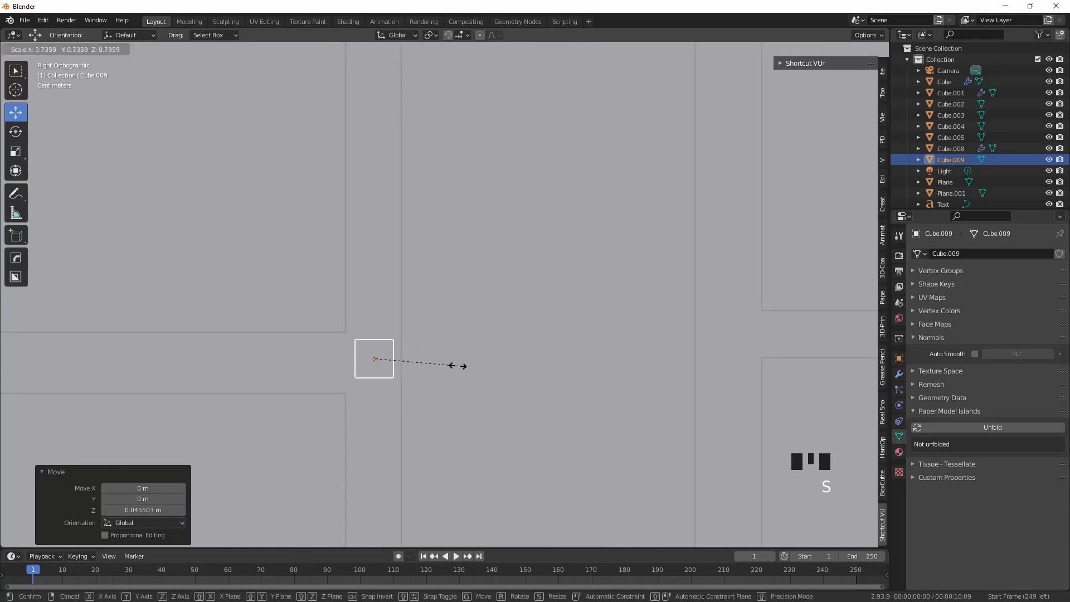
click(448, 366)
drag(375, 313, 375, 316)
drag(416, 362, 415, 362)
Move the cube out of the door about 0.35 m along X, and pull it back about 0.018 m
middle_drag(359, 385, 418, 397)
scroll(346, 386, down, 7)
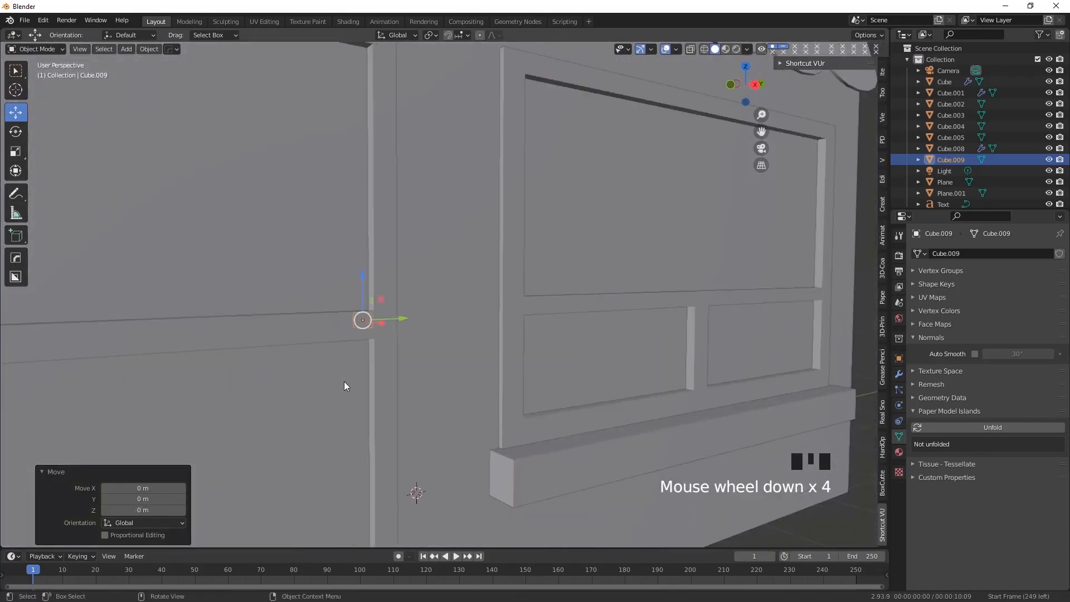
middle_drag(361, 418, 393, 417)
drag(415, 319, 462, 316)
scroll(390, 329, up, 9)
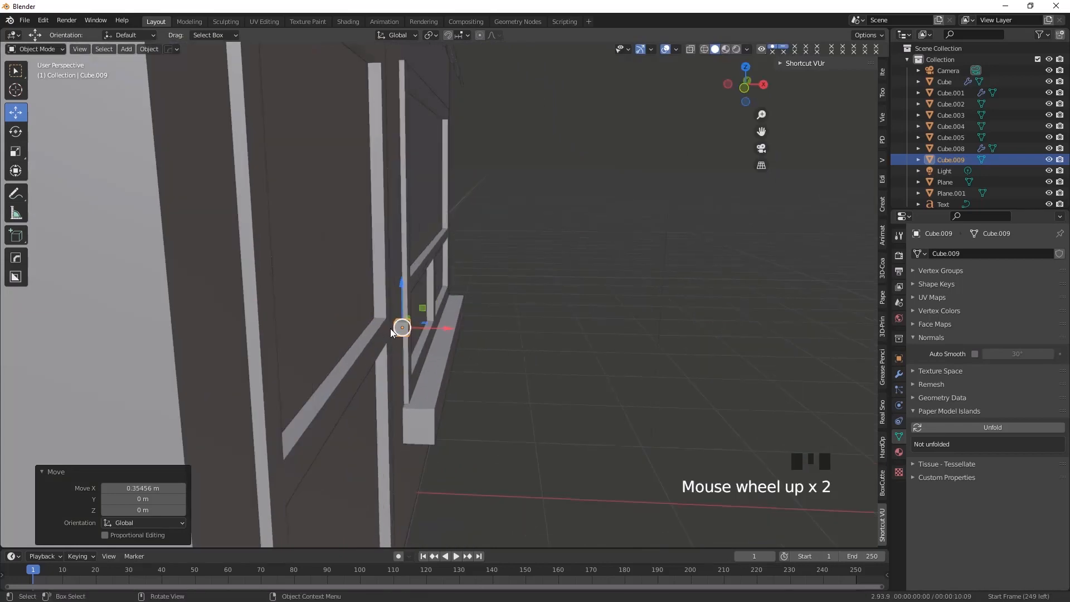
shift+middle_drag(283, 443, 380, 408)
drag(427, 375, 408, 373)
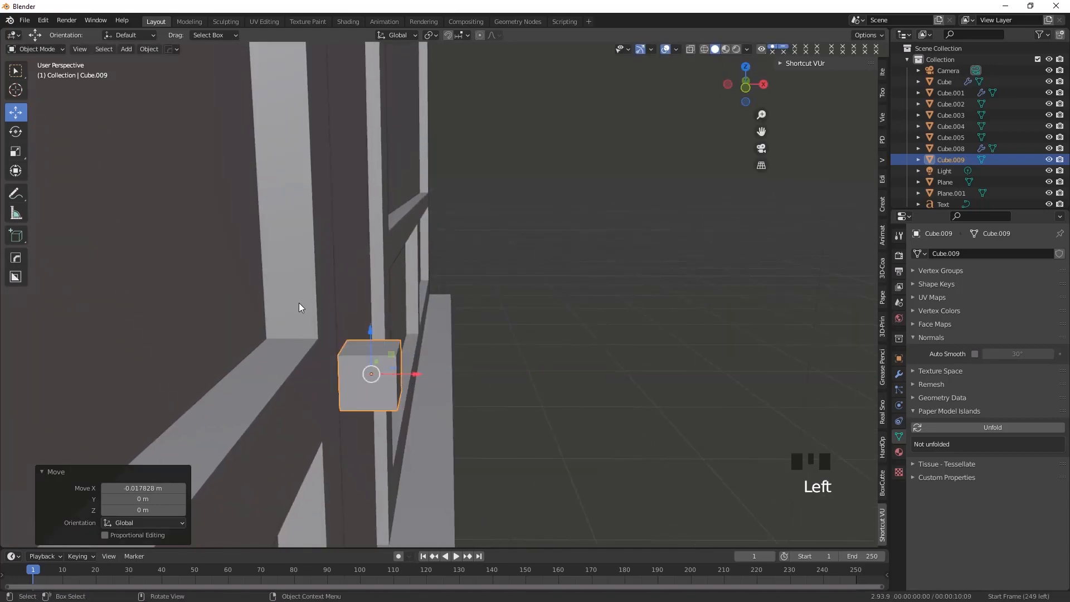
Thin the cube to 0.477 along X and move it back along X until it sits partly in the door stile
click(17, 157)
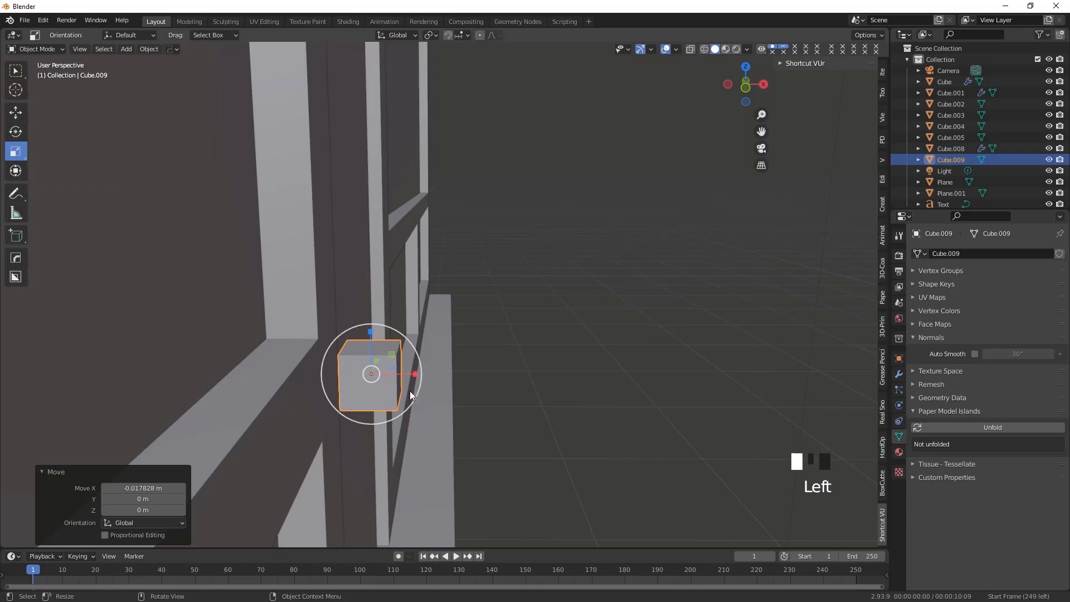
drag(417, 373, 392, 377)
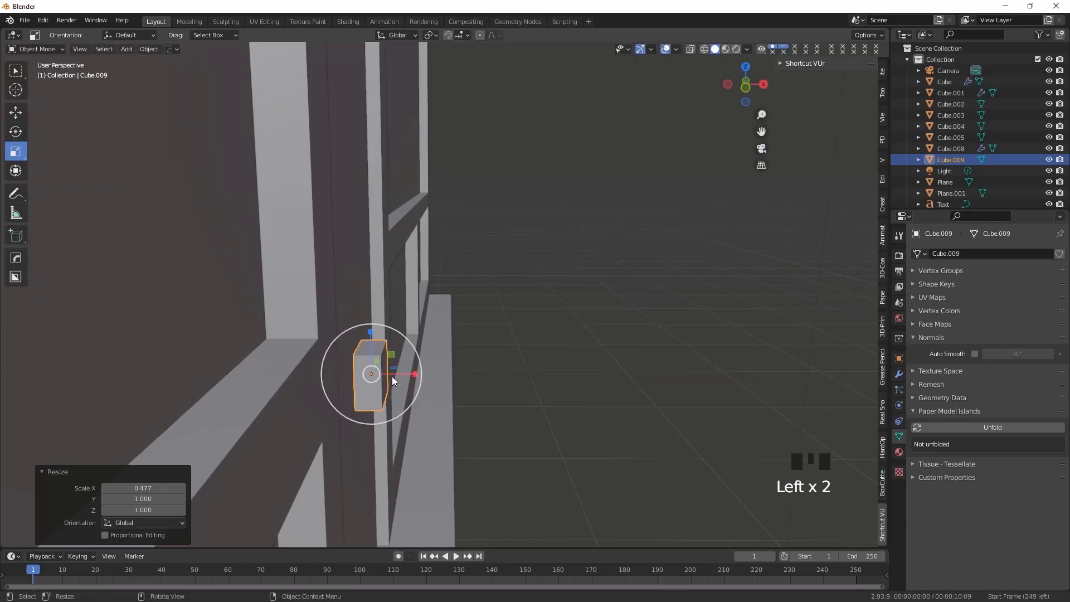
click(21, 113)
drag(411, 373, 373, 373)
middle_drag(362, 387, 39, 130)
click(16, 151)
mouse_move(374, 365)
mouse_down()
mouse_move(349, 361)
mouse_move(371, 367)
mouse_up()
click(16, 112)
click(342, 386)
middle_drag(356, 401, 143, 179)
Edit the cube's mesh and extrude its outward-facing front face about 0.018 m
click(328, 357)
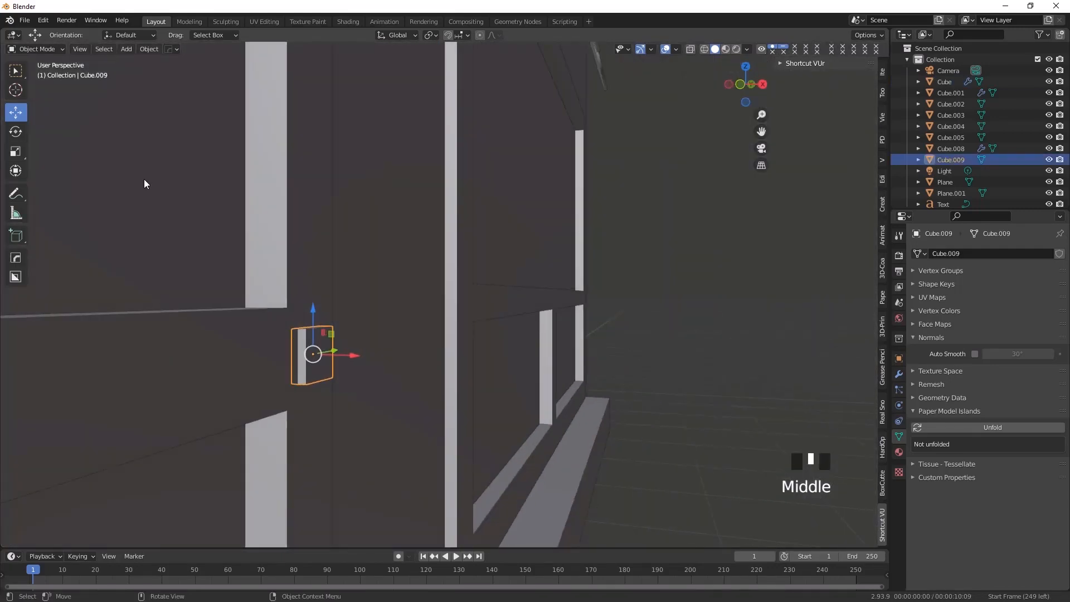
click(19, 52)
click(28, 73)
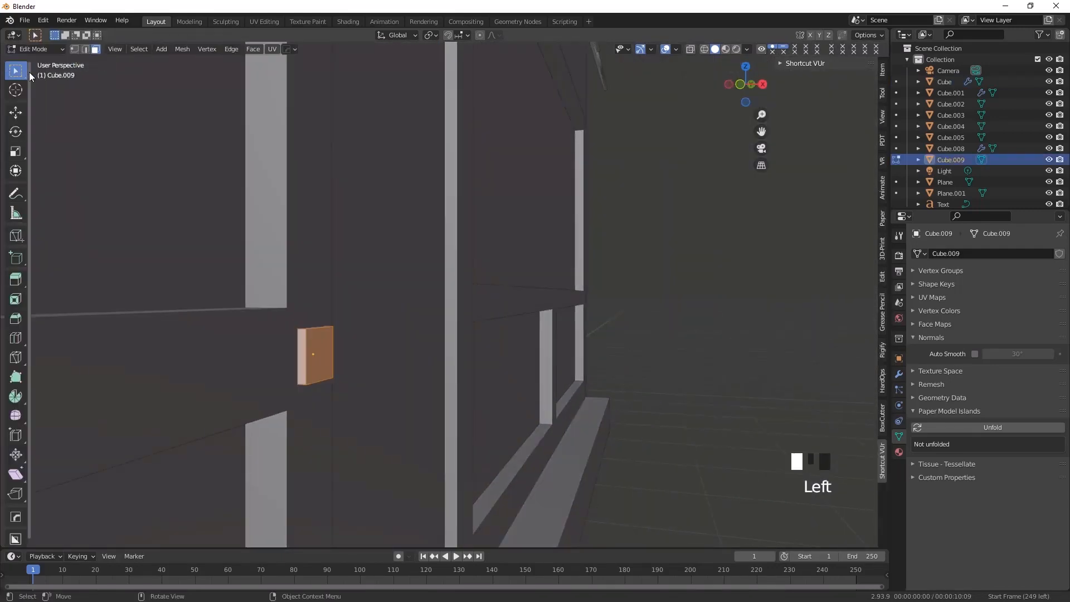
click(313, 356)
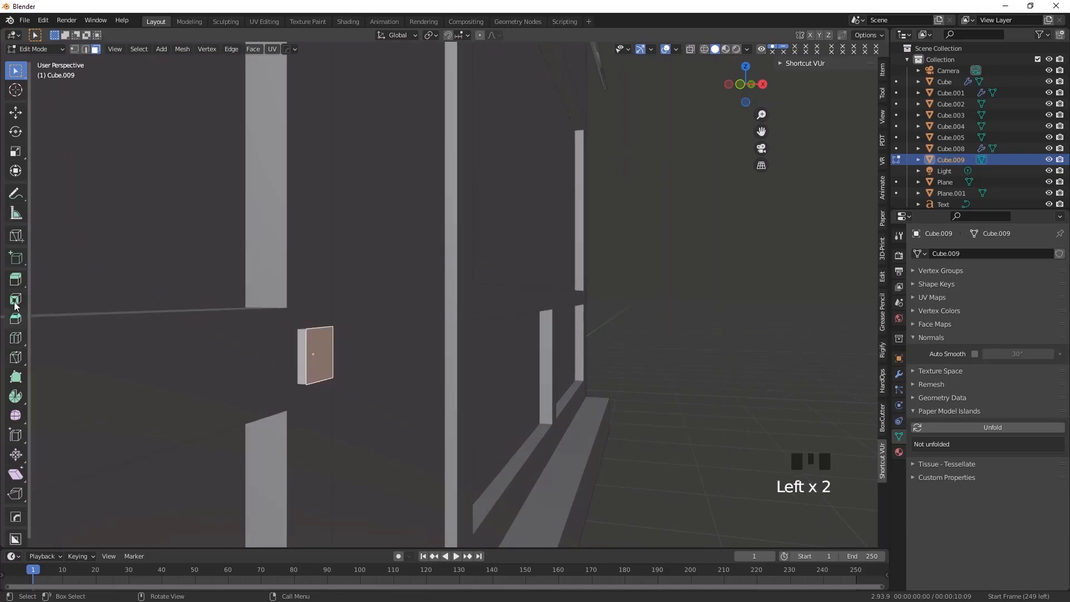
click(15, 279)
drag(358, 355, 371, 354)
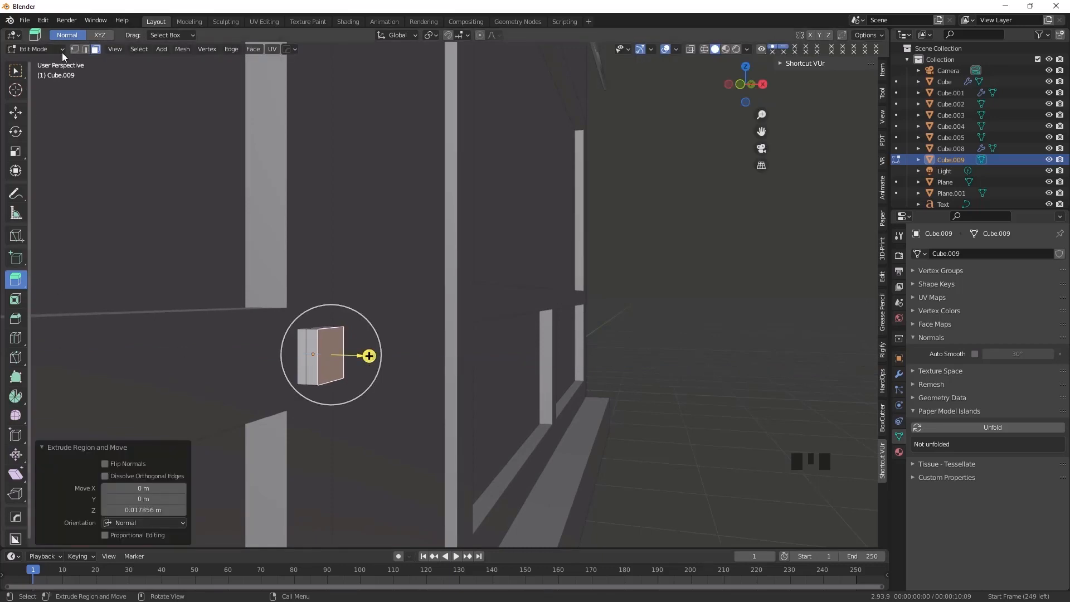
Select the extruded block's top and bottom faces and extrude them along their normals with an offset of about 3.71 m
middle_drag(335, 455, 281, 354)
click(321, 329)
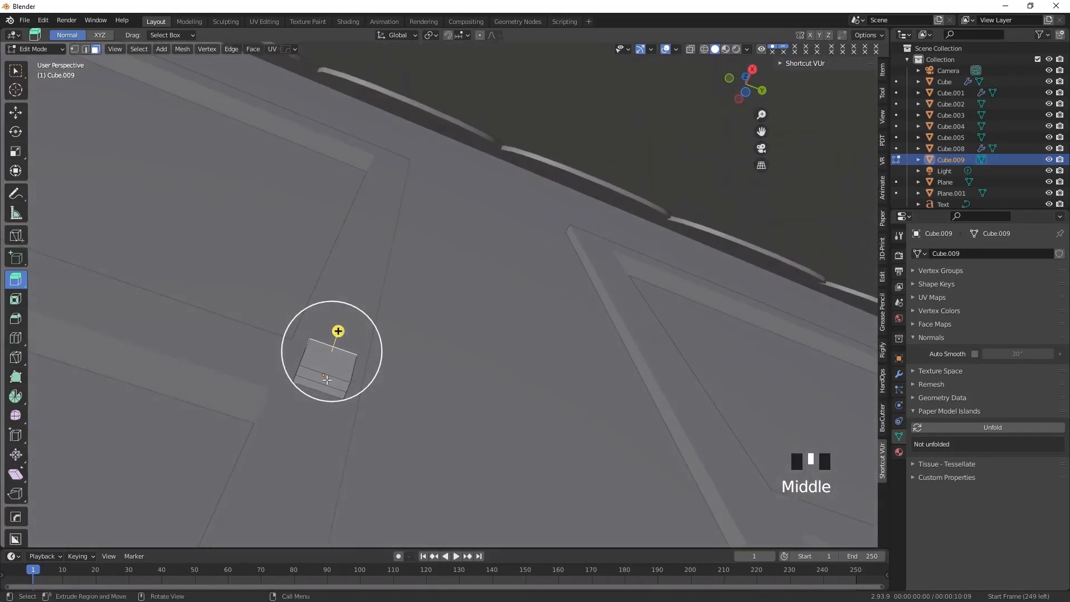
shift+click(328, 380)
middle_drag(325, 450, 389, 435)
scroll(387, 435, down, 3)
drag(16, 279, 69, 310)
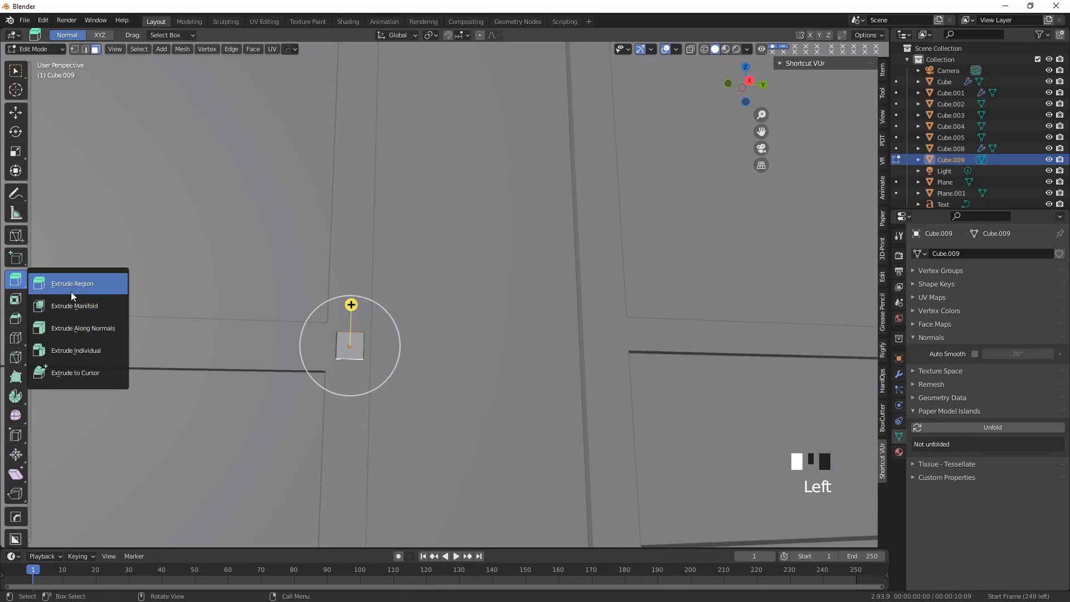
click(74, 328)
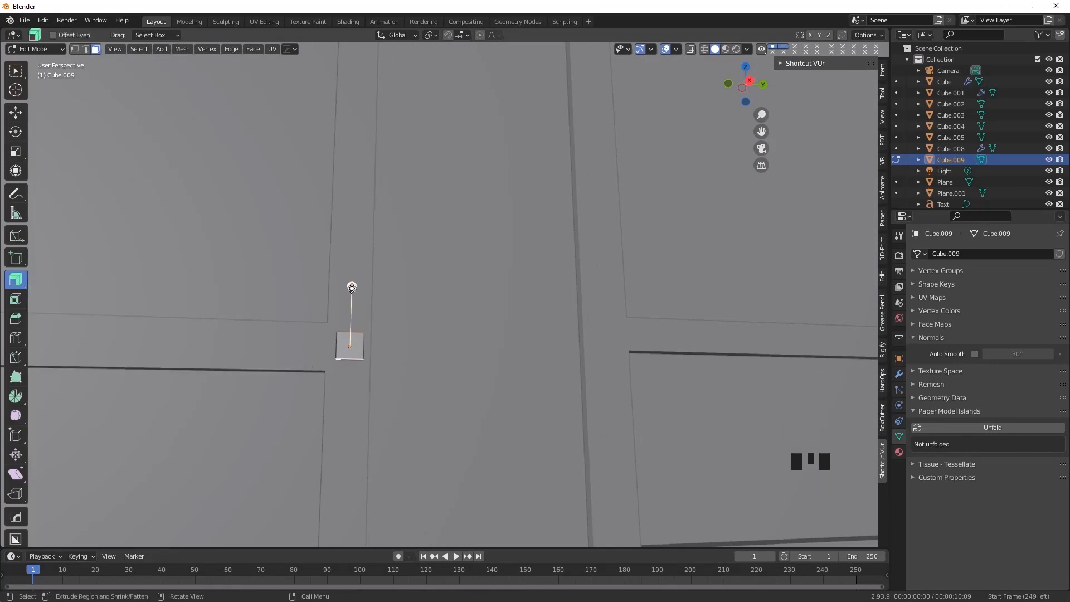
drag(351, 288, 352, 278)
drag(350, 109, 349, 75)
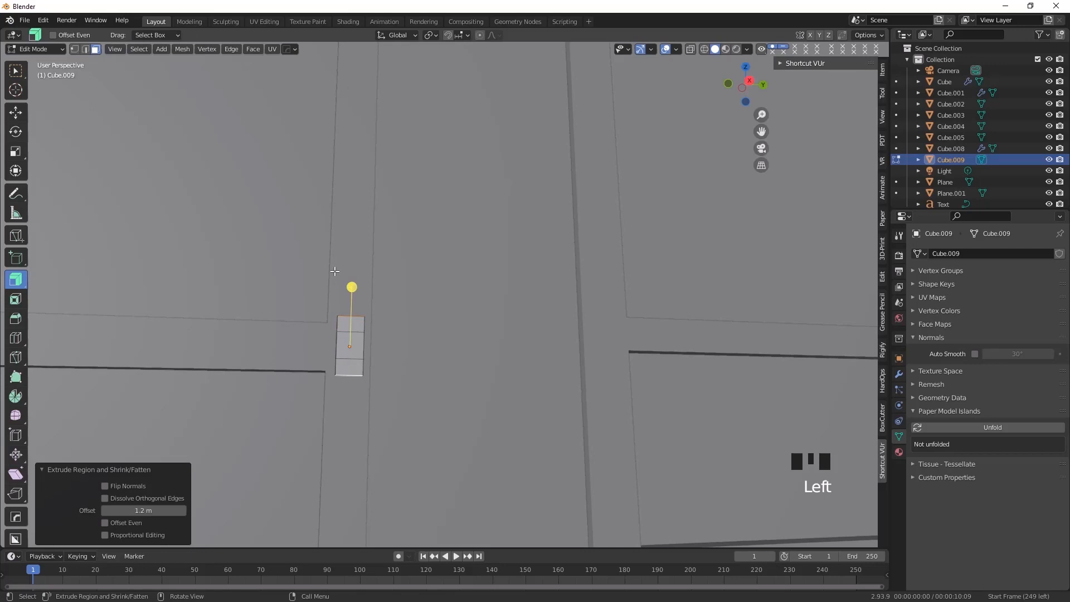
scroll(341, 262, down, 4)
middle_drag(391, 354, 351, 406)
drag(136, 512, 141, 512)
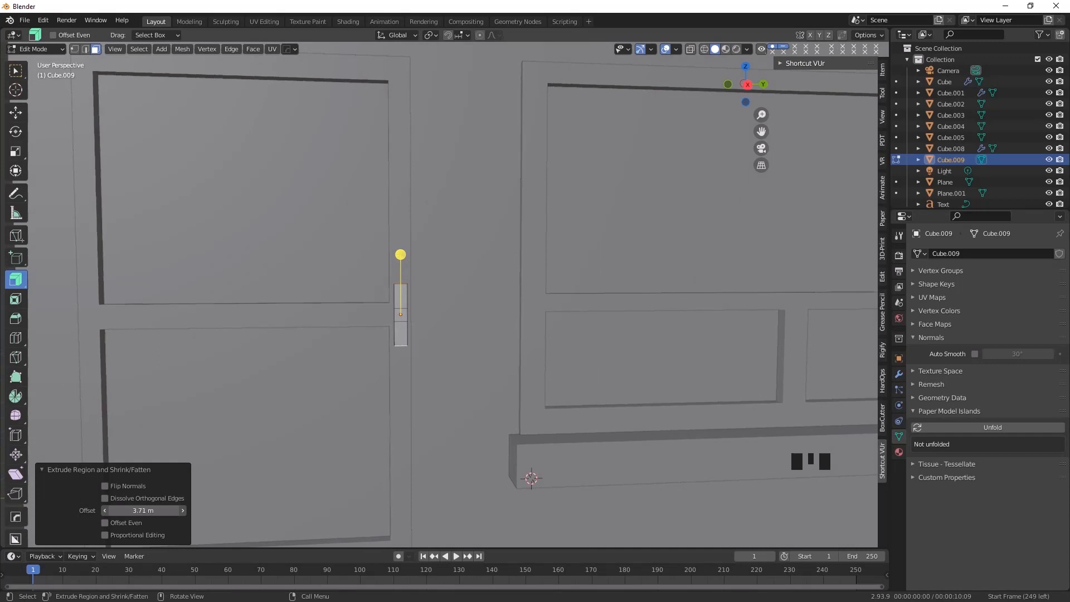
Select the three faces on each long side of the door handle and extrude them along their normals with a 0.491 m offset
scroll(401, 353, up, 4)
middle_drag(382, 358, 260, 394)
scroll(342, 387, up, 2)
scroll(328, 390, up, 2)
scroll(212, 418, down, 1)
click(257, 312)
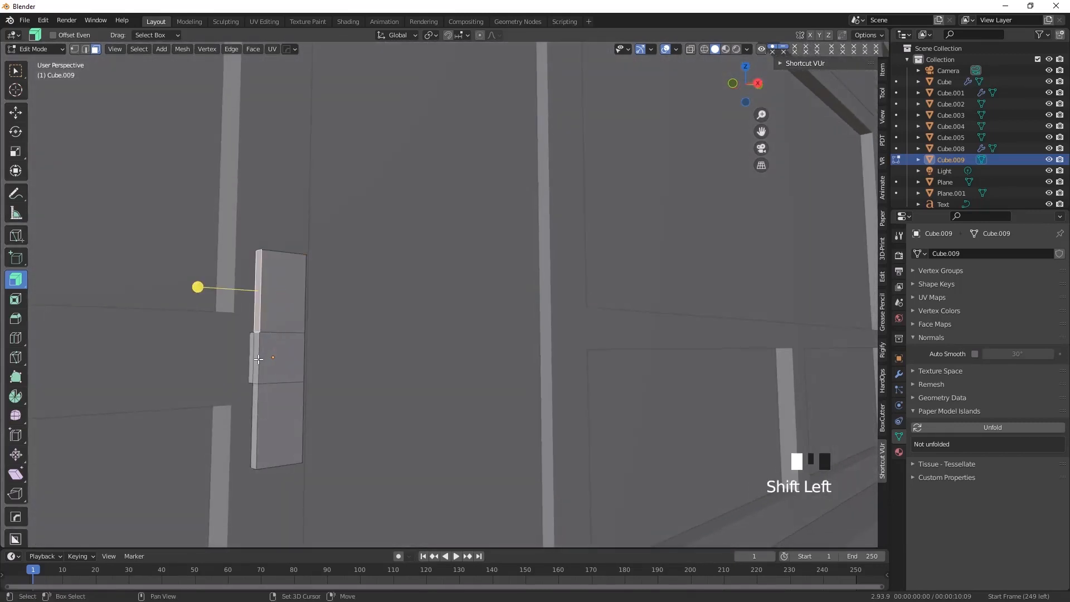
shift+click(258, 359)
shift+click(254, 417)
middle_drag(393, 435, 234, 433)
shift+click(420, 313)
shift+click(421, 351)
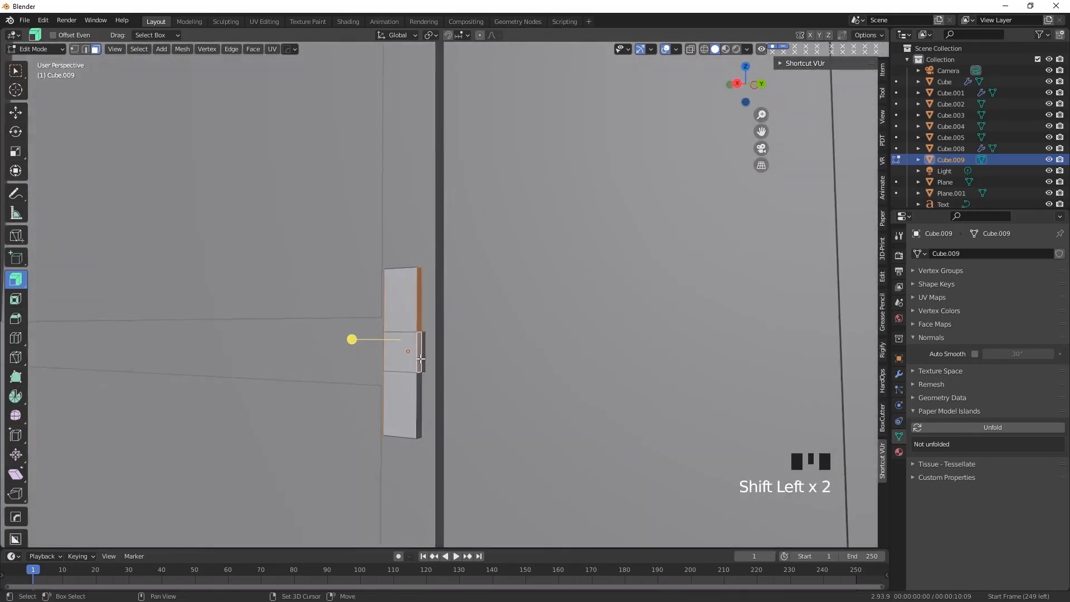
shift+click(421, 384)
middle_drag(420, 385, 398, 271)
drag(398, 271, 409, 265)
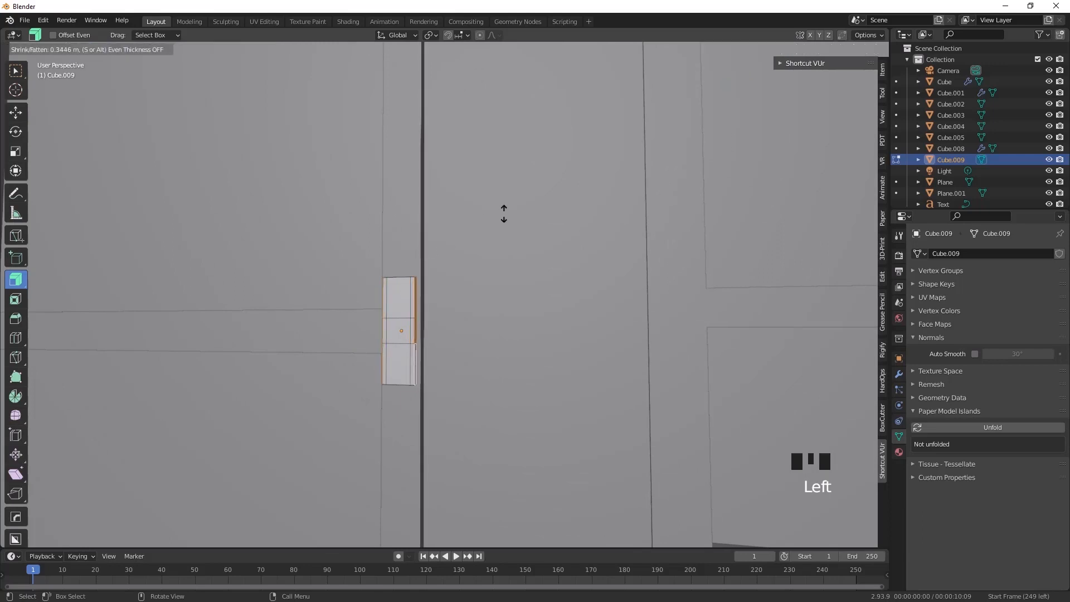
drag(504, 213, 504, 212)
middle_drag(266, 429, 253, 434)
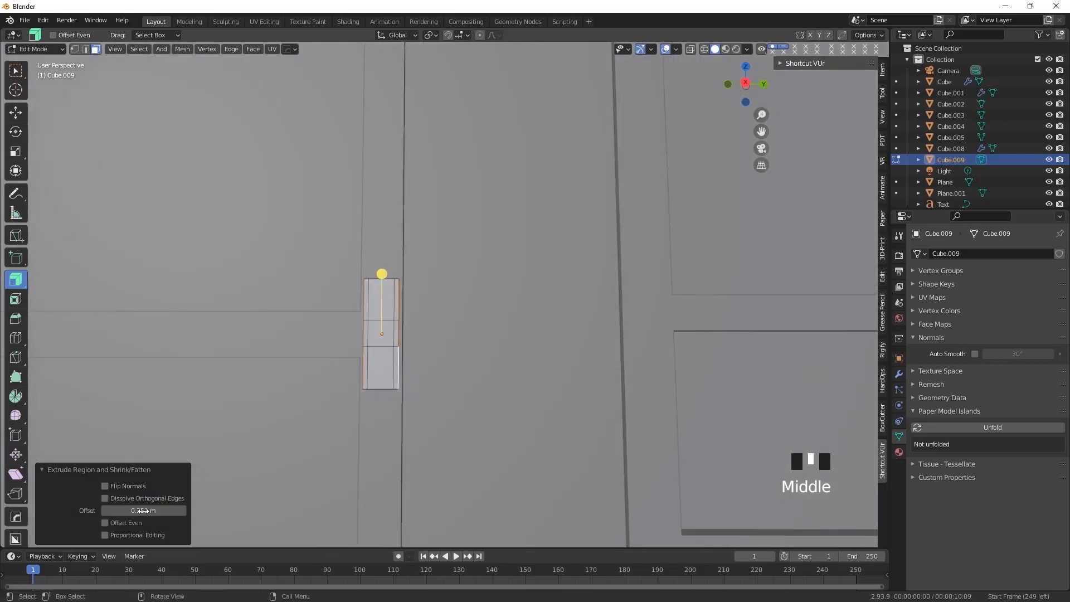
drag(143, 510, 157, 510)
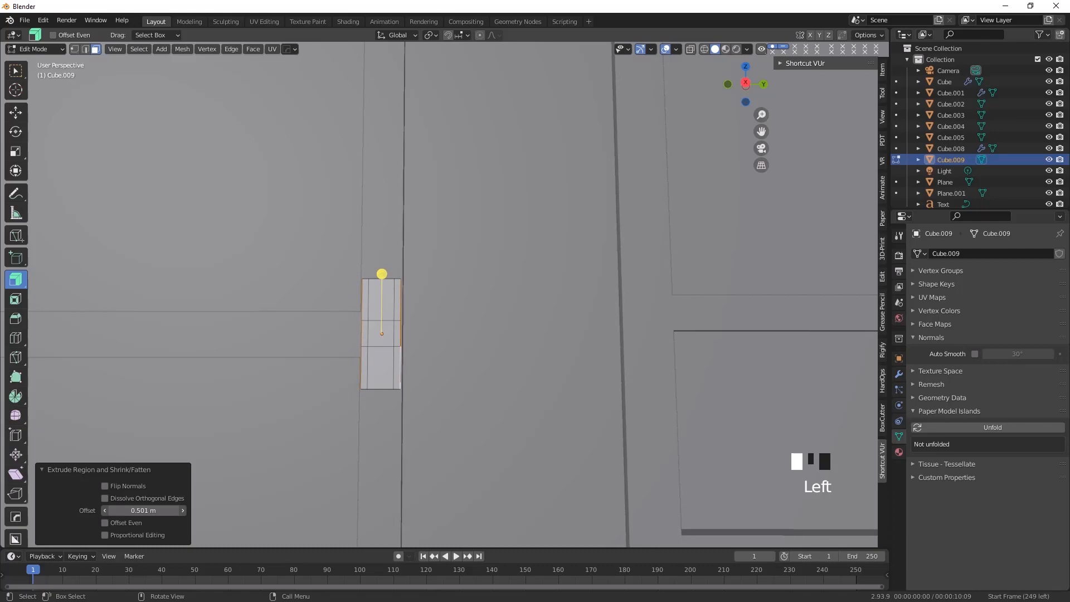
Return to Object Mode, deselect the door handle and check it against the whole shop front
click(15, 70)
click(33, 49)
click(34, 62)
scroll(305, 298, down, 5)
middle_drag(382, 356, 429, 362)
scroll(429, 356, down, 4)
click(596, 381)
scroll(496, 399, down, 3)
middle_drag(495, 399, 312, 389)
scroll(312, 390, down, 2)
mouse_move(350, 426)
middle_down()
mouse_move(348, 352)
mouse_move(352, 436)
middle_up()
scroll(365, 459, up, 2)
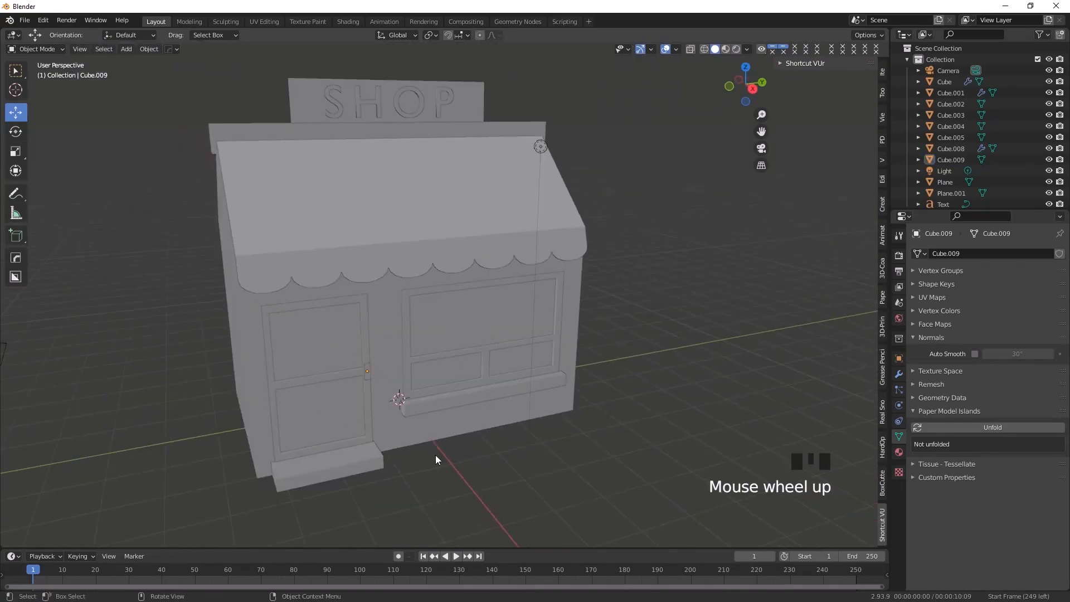
middle_drag(436, 455, 418, 455)
Edit the doorstep below the door and add one horizontal loop cut around its mid-height
middle_drag(310, 460, 279, 420)
scroll(335, 477, up, 2)
shift+middle_drag(336, 477, 329, 420)
click(352, 436)
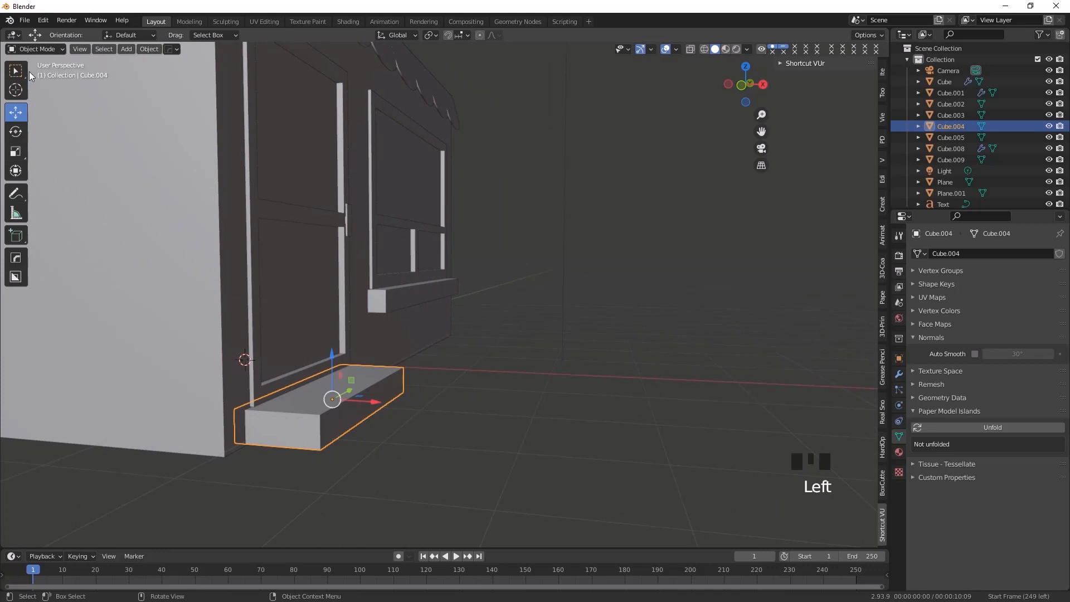
click(35, 49)
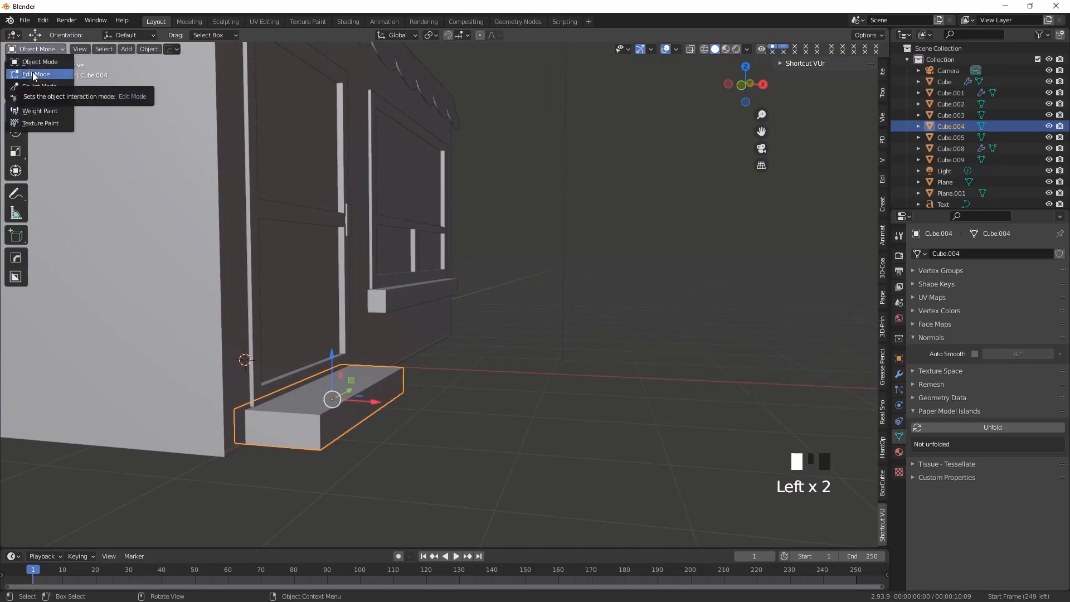
click(33, 74)
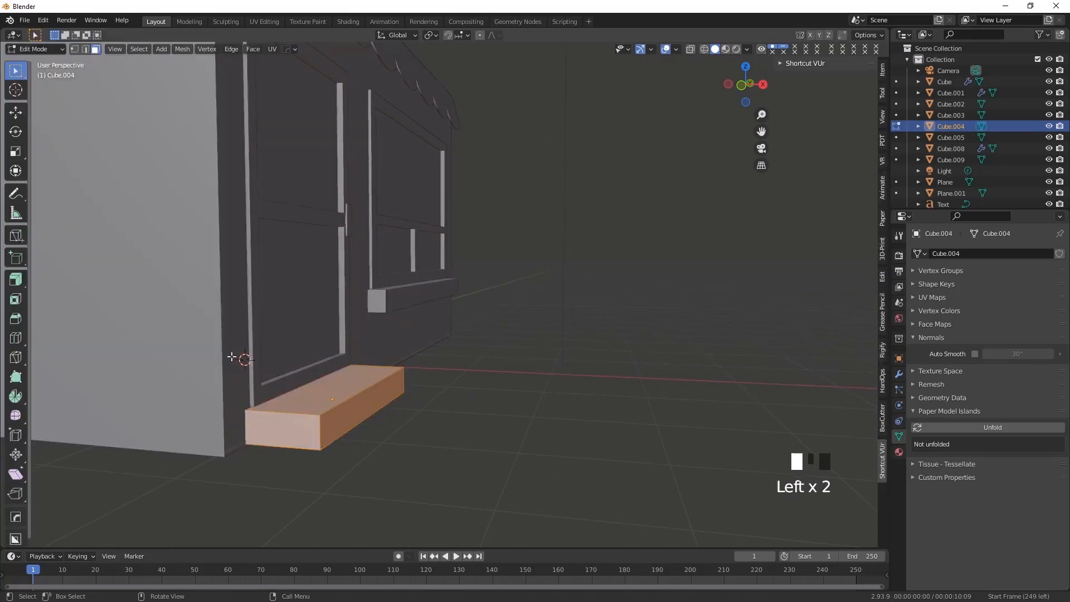
click(16, 339)
click(246, 429)
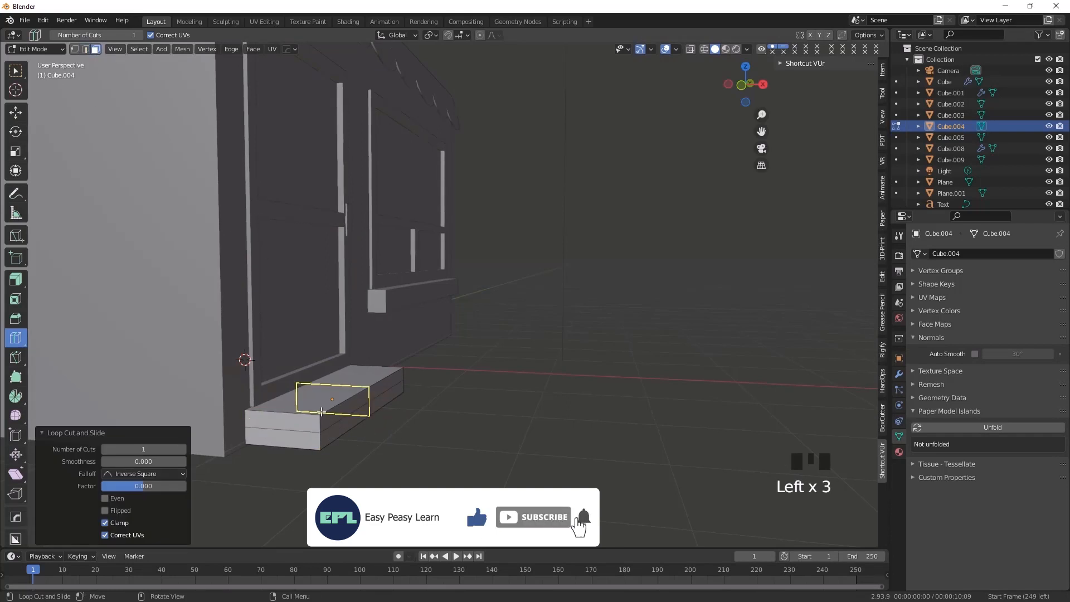
Select the lower front face of the doorstep and extrude it outward to form a second, lower step
click(15, 71)
click(335, 424)
click(339, 425)
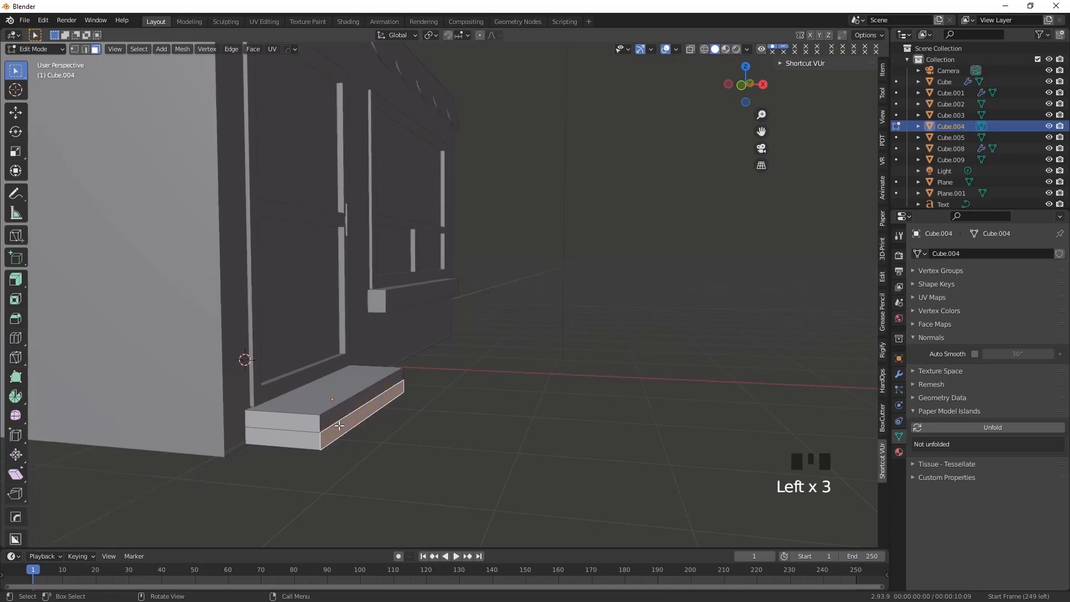
click(15, 282)
click(13, 284)
drag(13, 284, 62, 282)
drag(409, 412, 443, 414)
Return to Object Mode, deselect the doorstep and view the whole shop from the front
click(16, 71)
click(34, 49)
click(34, 59)
click(387, 442)
middle_drag(387, 441, 446, 431)
scroll(358, 425, down, 2)
scroll(378, 432, up, 2)
scroll(392, 428, down, 1)
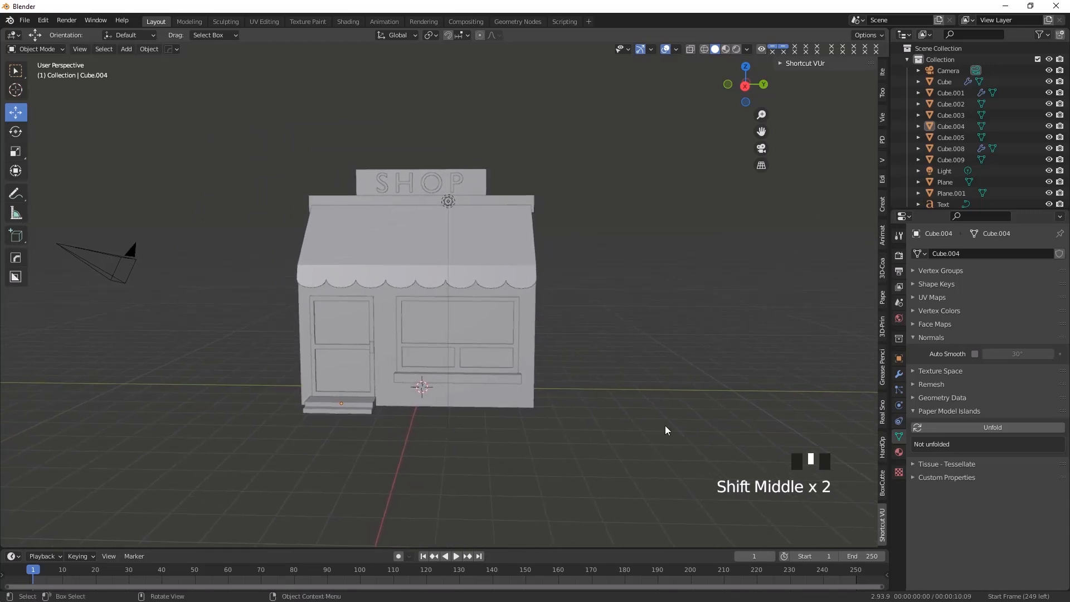
scroll(444, 369, up, 1)
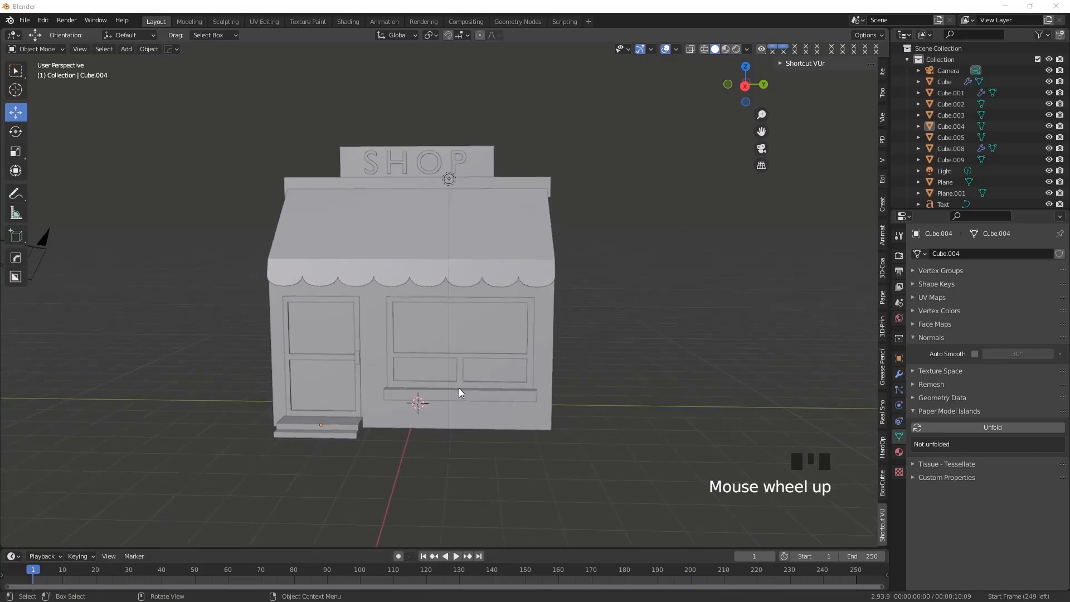